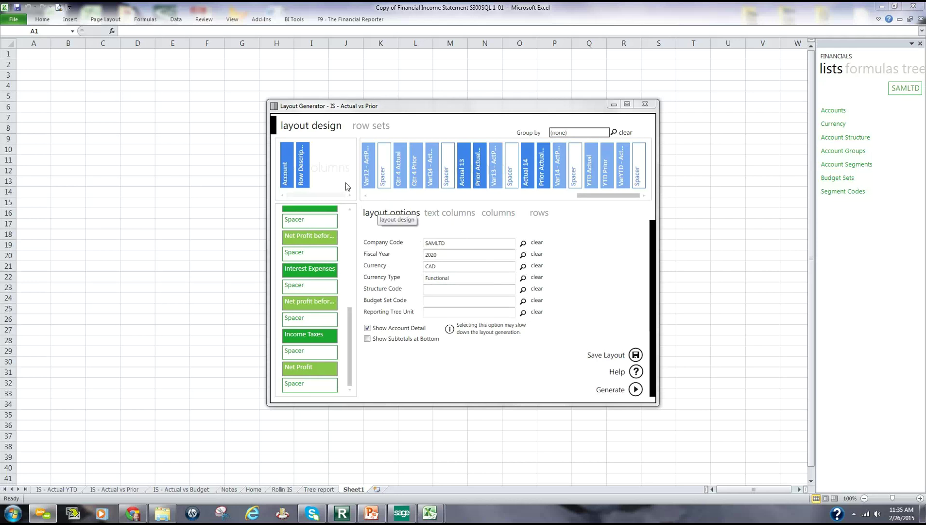
Close the open layout without saving its changes and create a new layout named demo
left_click(641, 107)
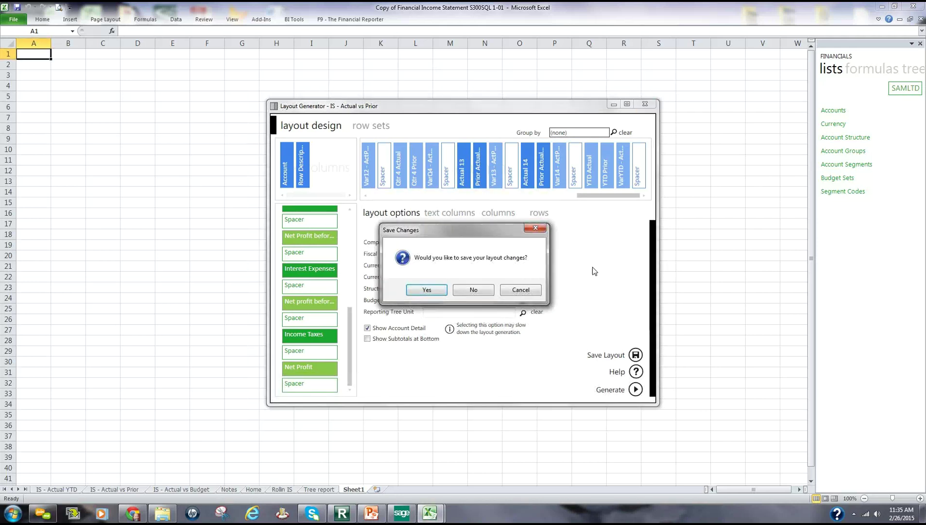
left_click(475, 290)
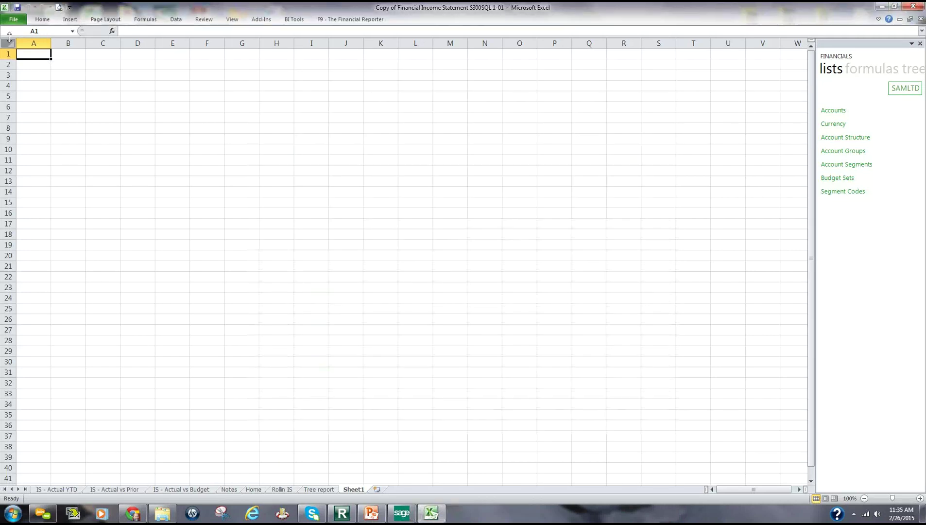
left_click(295, 18)
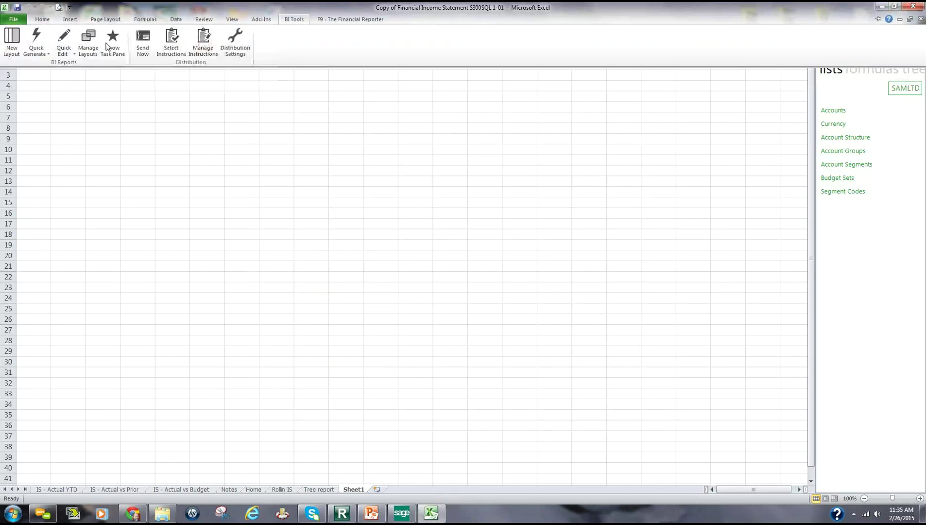
left_click(13, 46)
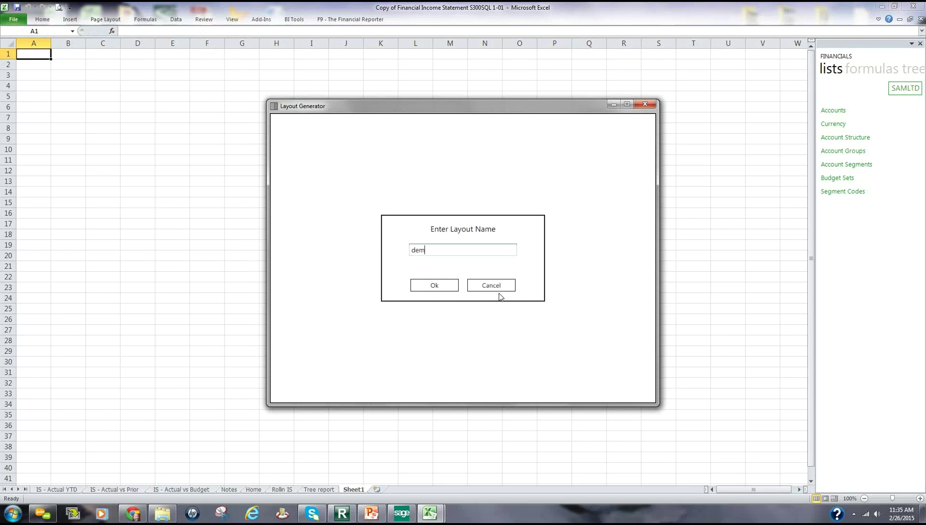
left_click(427, 290)
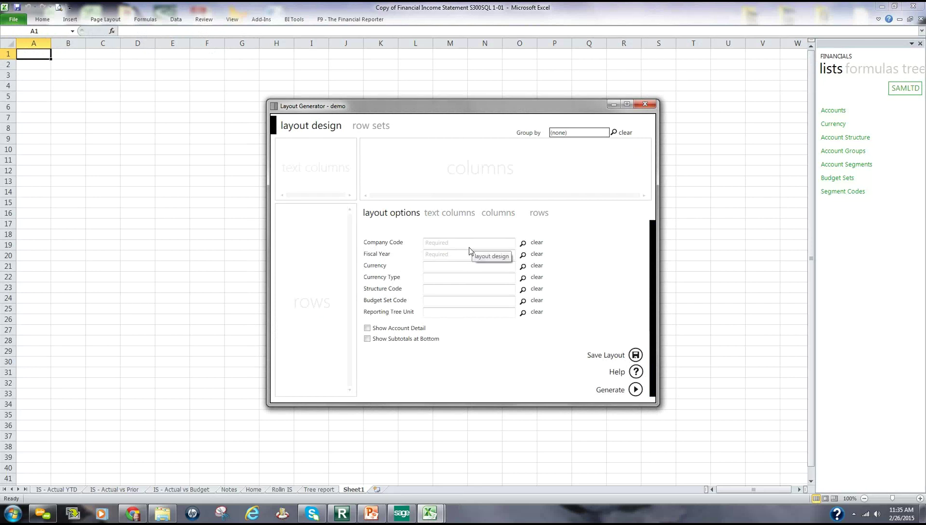
Set the layout's company code to SAMLTD and its fiscal year to 2020
left_click(522, 243)
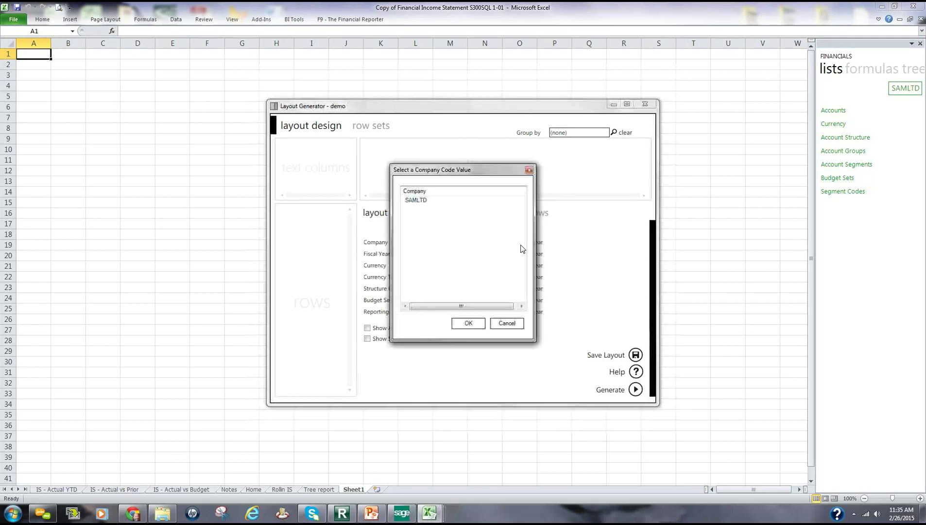
double_click(427, 204)
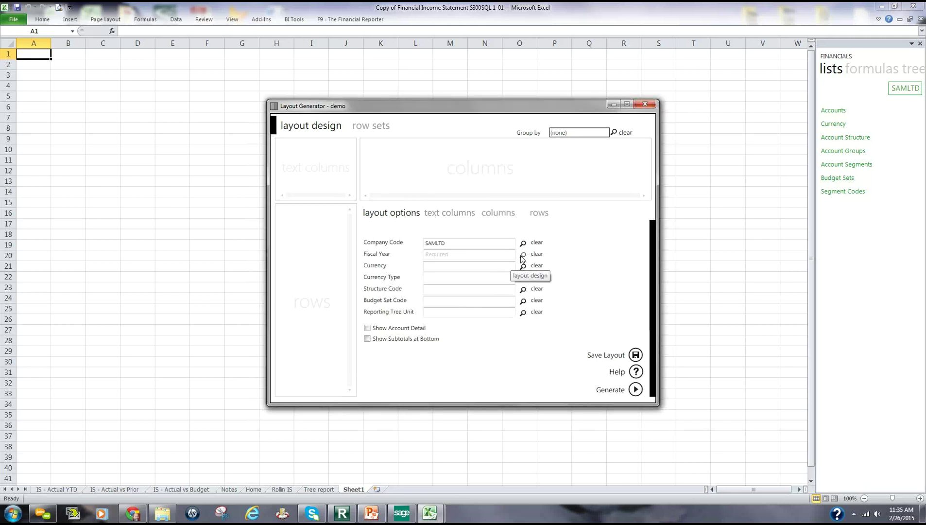
left_click(523, 254)
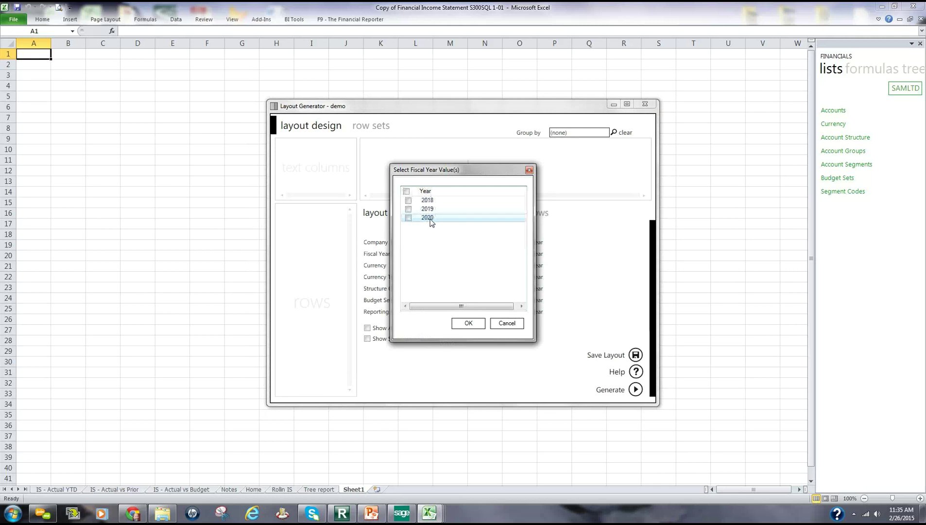
left_click(410, 219)
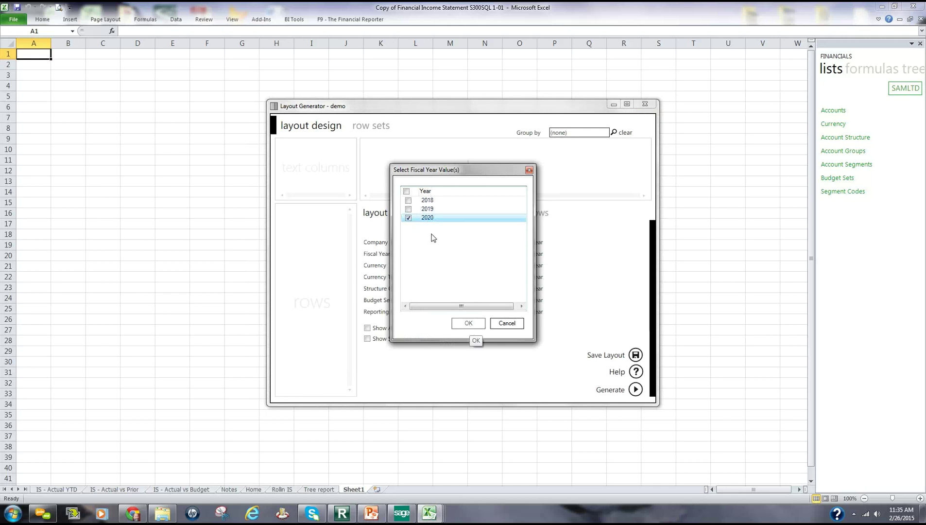
left_click(472, 324)
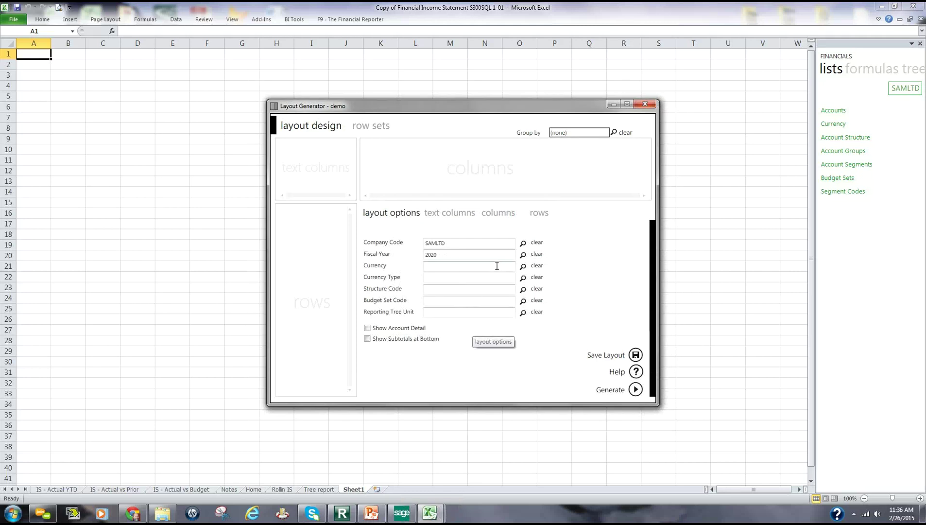
Set the layout's currency to CAD and its currency type to Functional
left_click(522, 267)
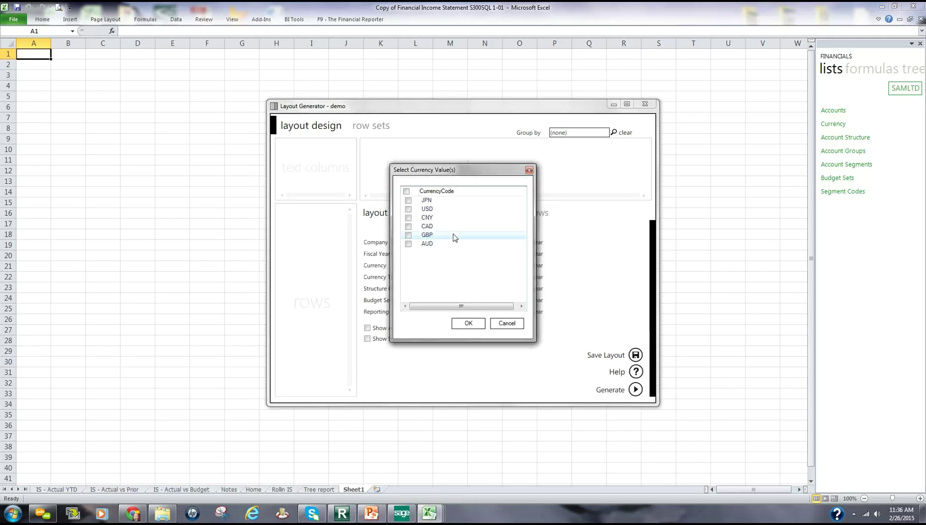
left_click(408, 226)
left_click(469, 323)
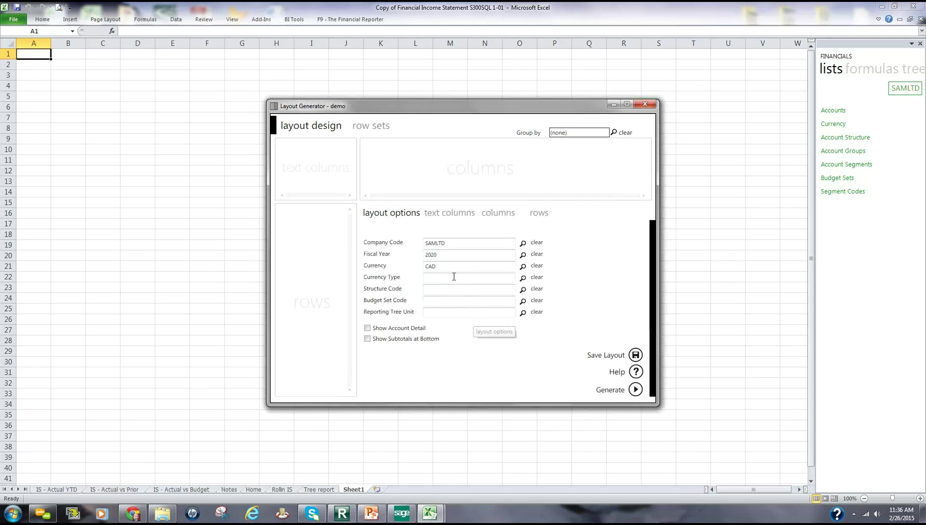
left_click(523, 278)
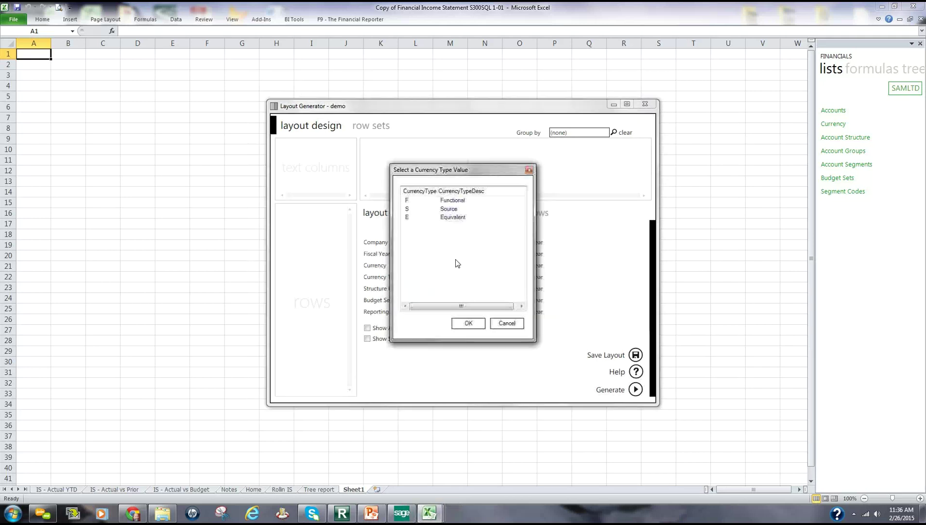
double_click(410, 201)
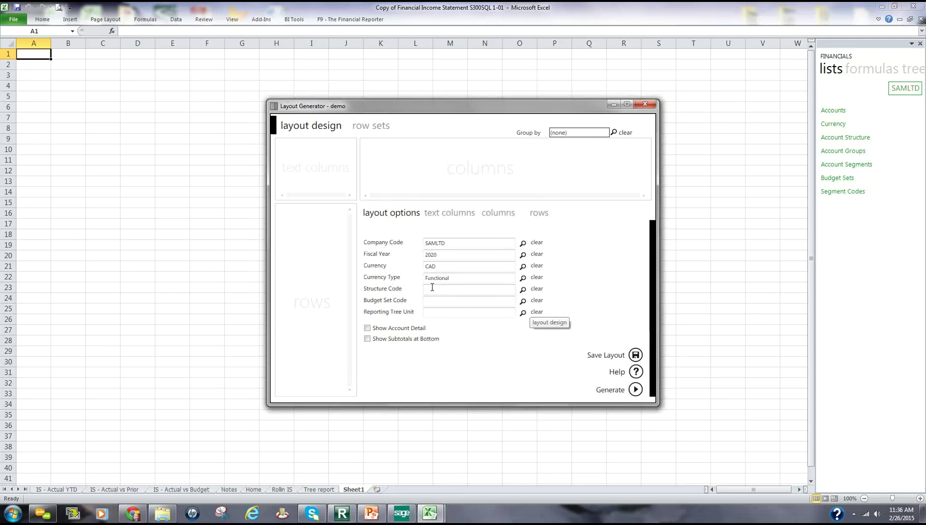
mouse_move(376, 330)
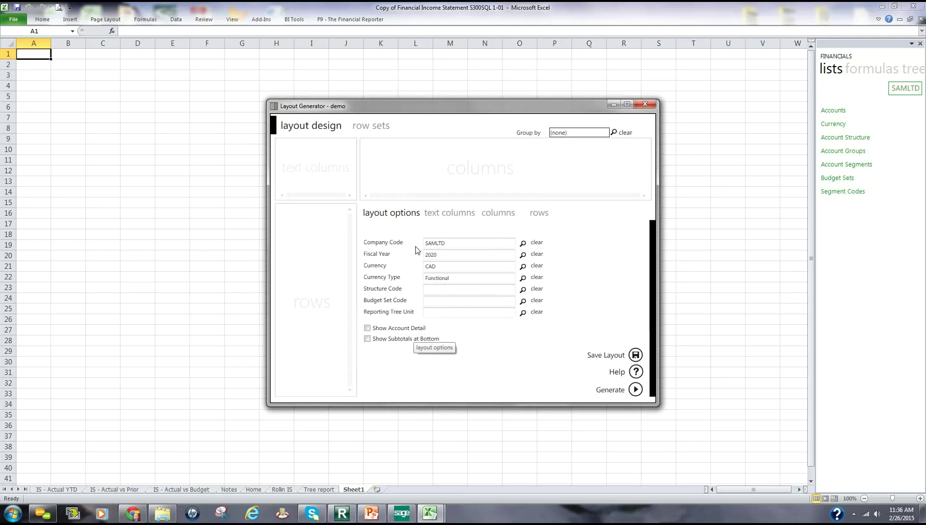
Open the Income Statement row set and examine the account rules and previews of its revenue, cost of sales and expense rows
left_click(382, 131)
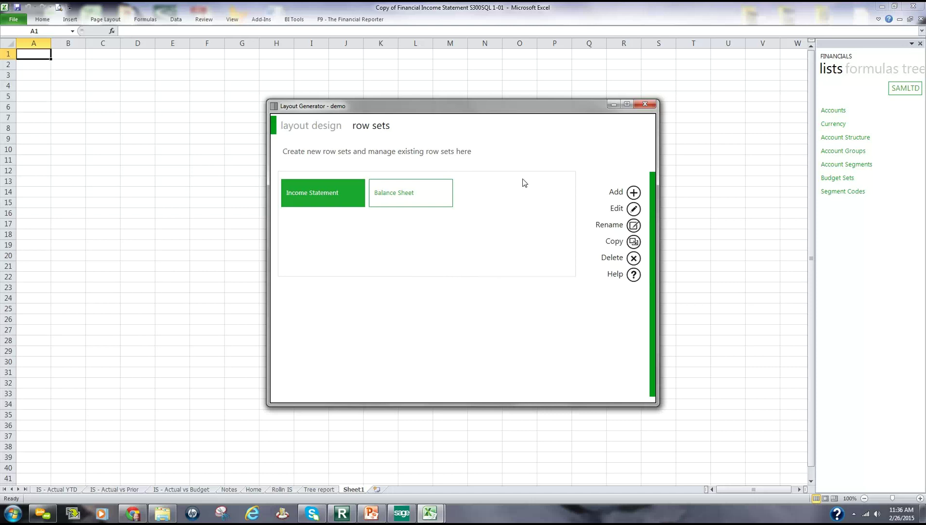
double_click(333, 190)
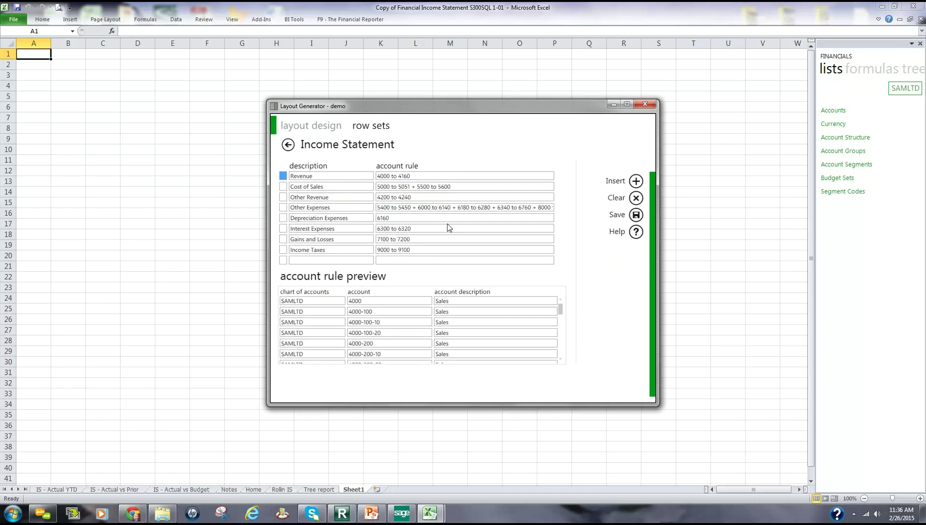
left_click(337, 180)
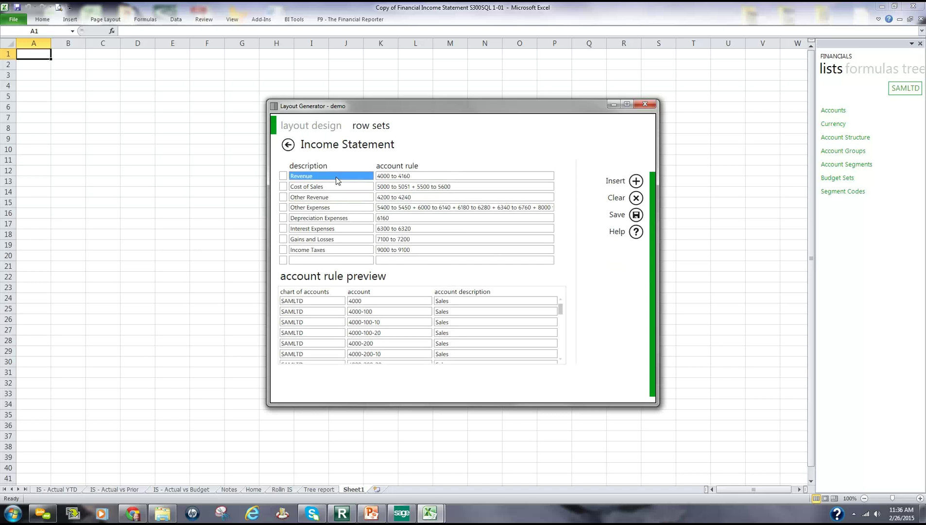
left_click(455, 217)
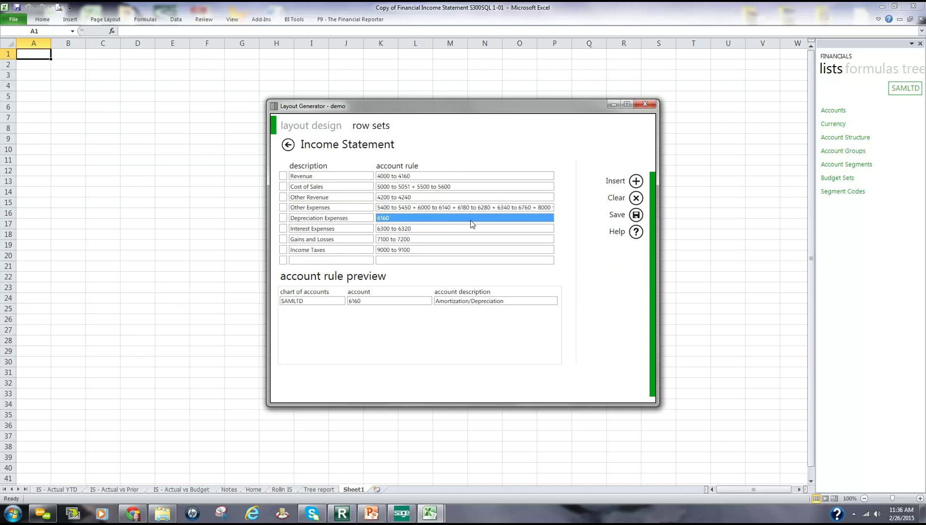
left_click(442, 177)
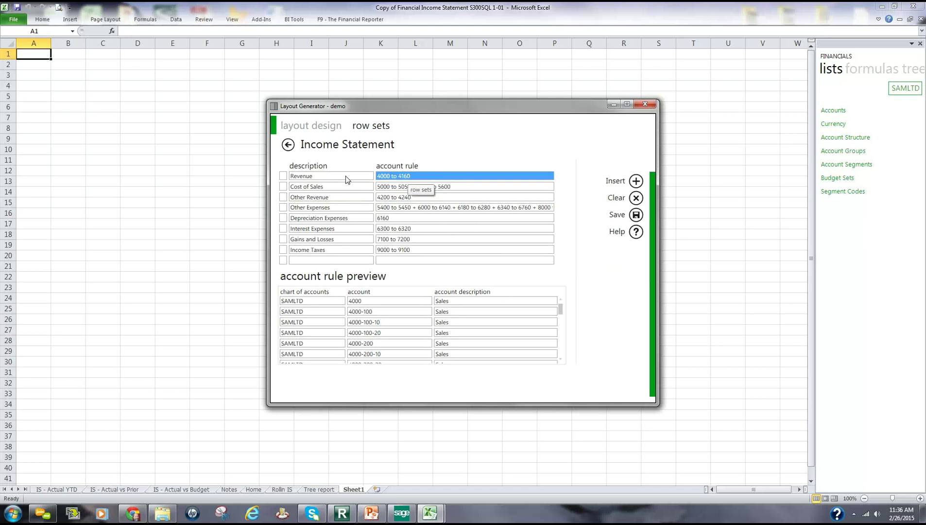
left_click(472, 187)
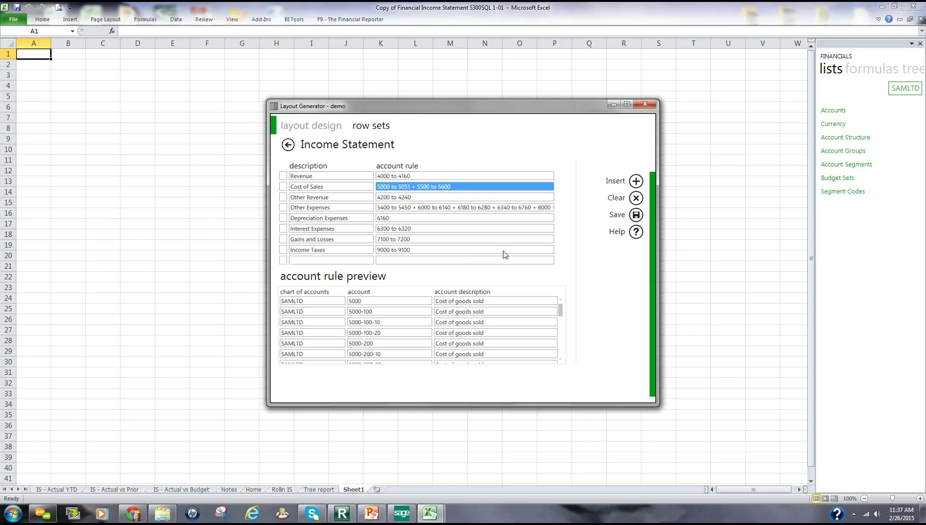
left_click(395, 219)
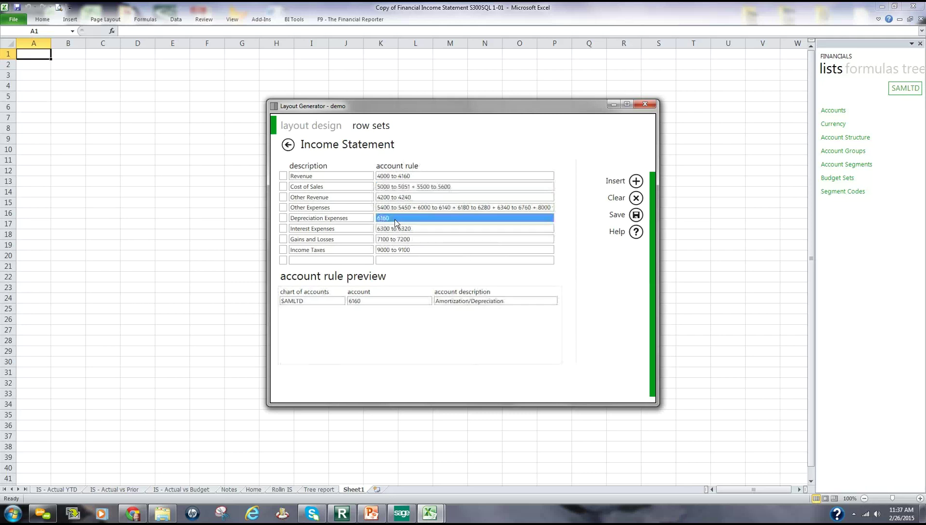
left_click(424, 228)
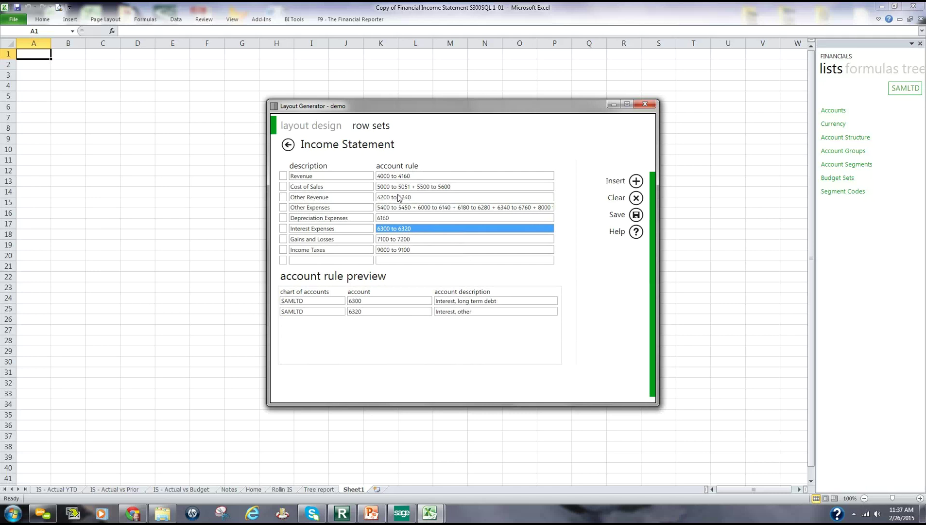
left_click(417, 207)
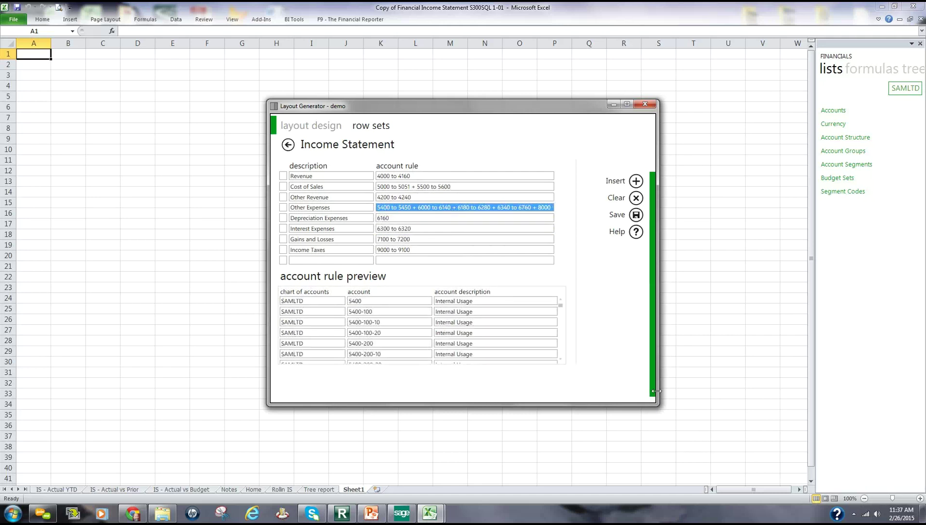
mouse_move(562, 306)
left_mouse_down()
mouse_move(562, 314)
mouse_move(572, 298)
left_mouse_up()
Insert a blank row above Other Expenses in the Income Statement row set and remove it again
left_click(637, 187)
left_click(637, 187)
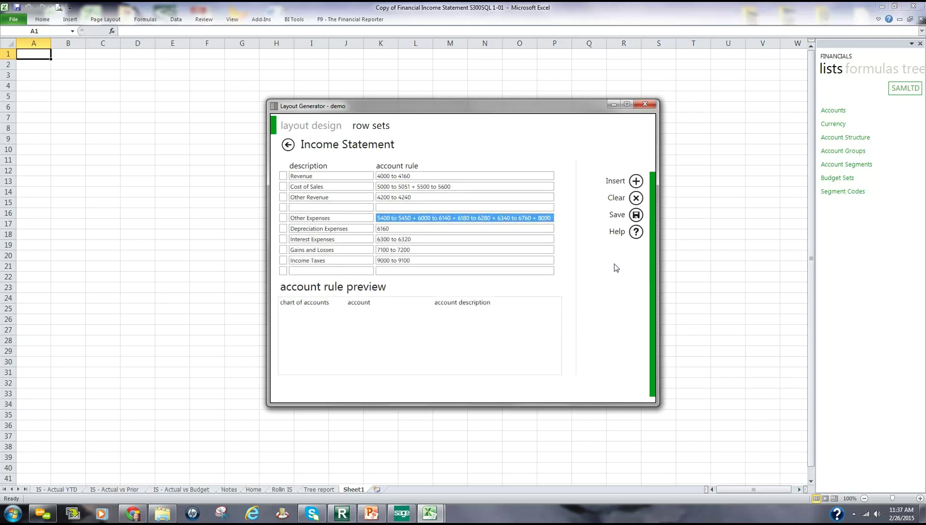
left_click(448, 209)
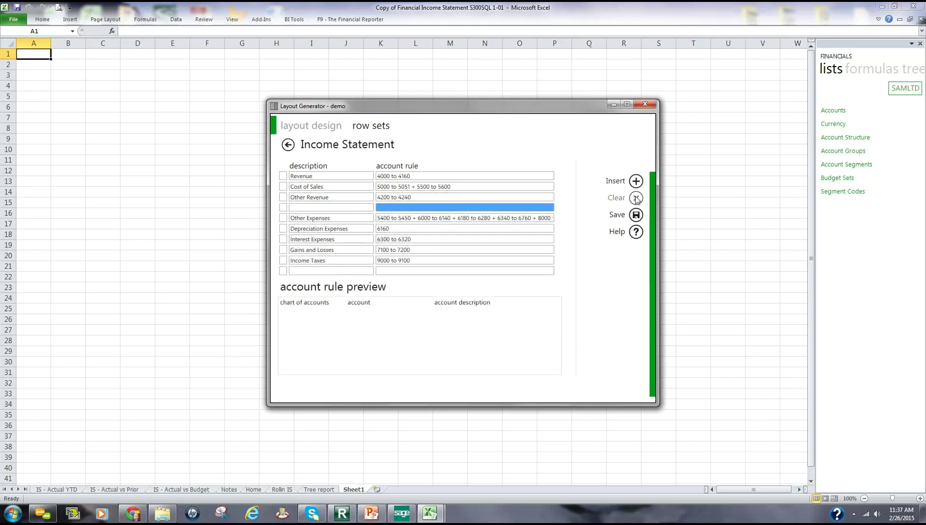
left_click(636, 199)
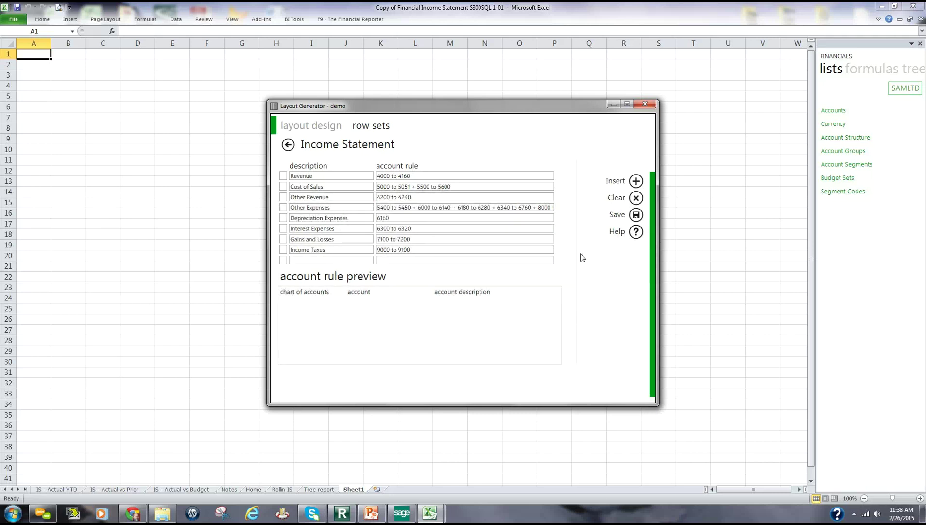
Leave the Income Statement row set without saving changes and return to the layout design
left_click(287, 144)
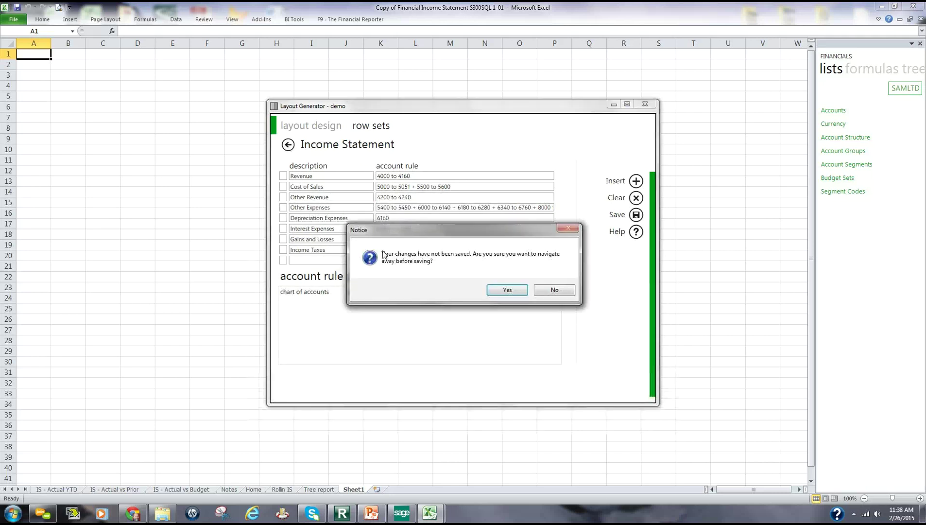
left_click(509, 290)
left_click(314, 193)
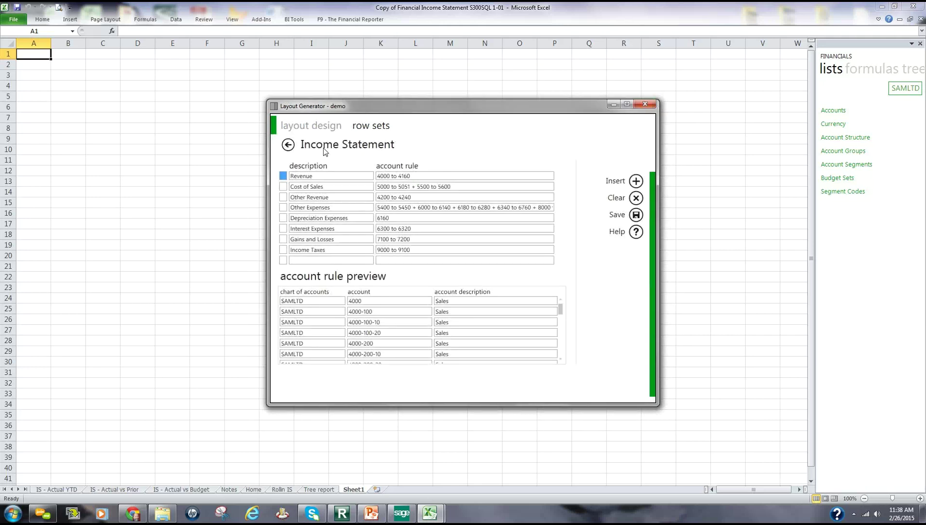
left_click(298, 129)
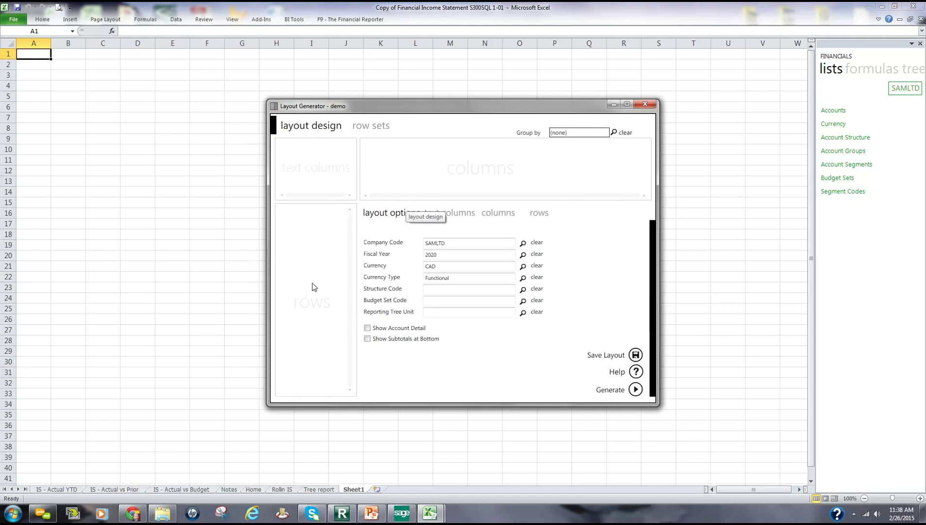
Choose Income Statement as the row set for the layout's rows
left_click(540, 213)
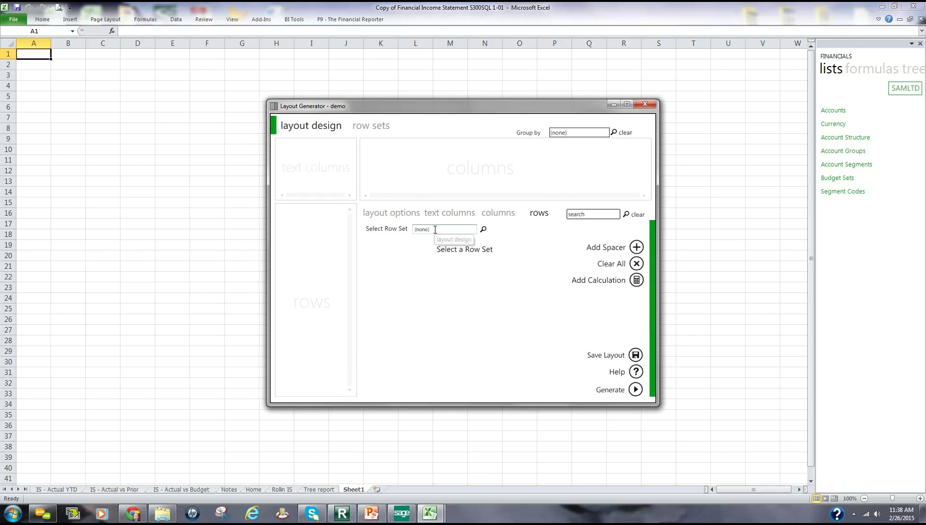
left_click(483, 229)
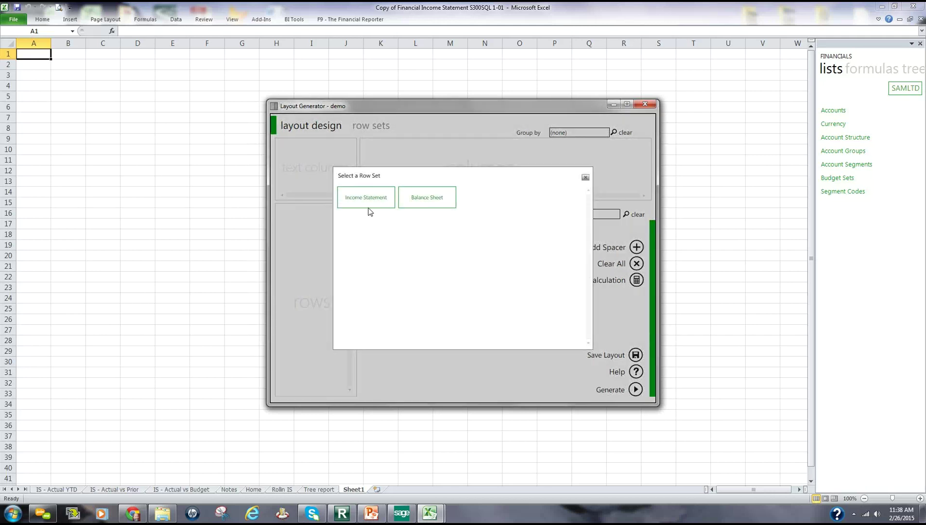
left_click(368, 205)
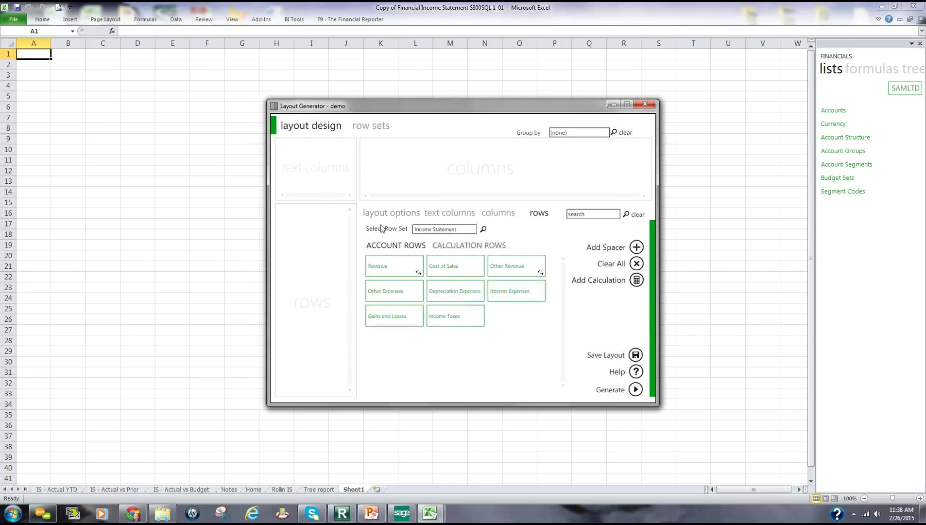
Add the Revenue, Cost of Sales and Other Expenses account rows to the layout, with a spacer directly above Other Expenses
left_click(398, 270)
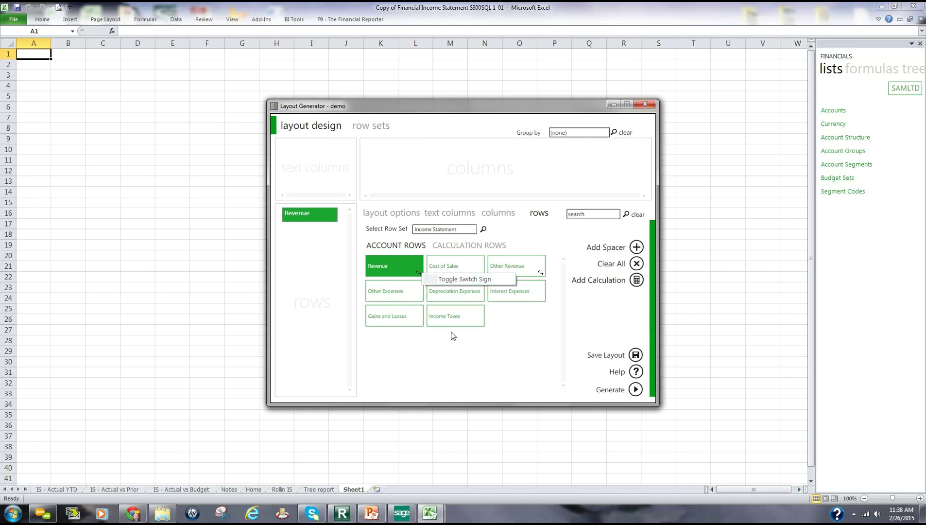
left_click(457, 263)
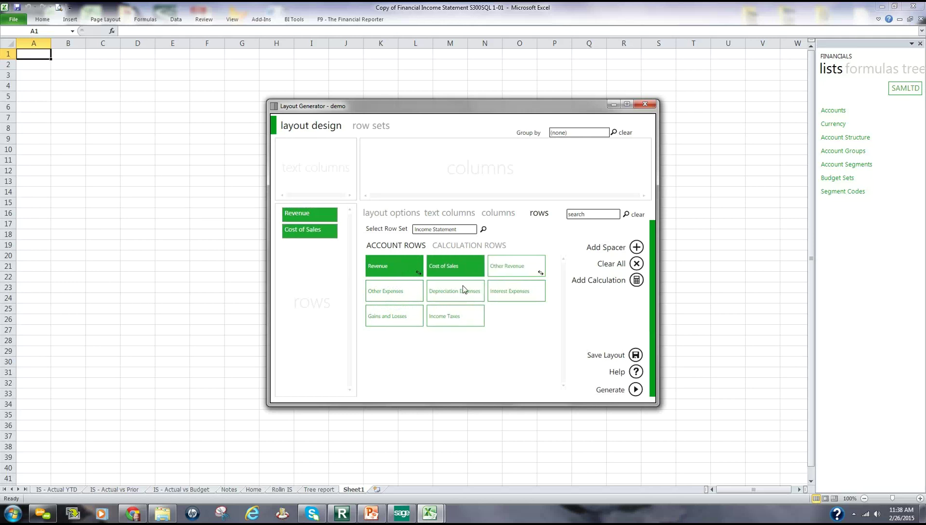
left_click(398, 291)
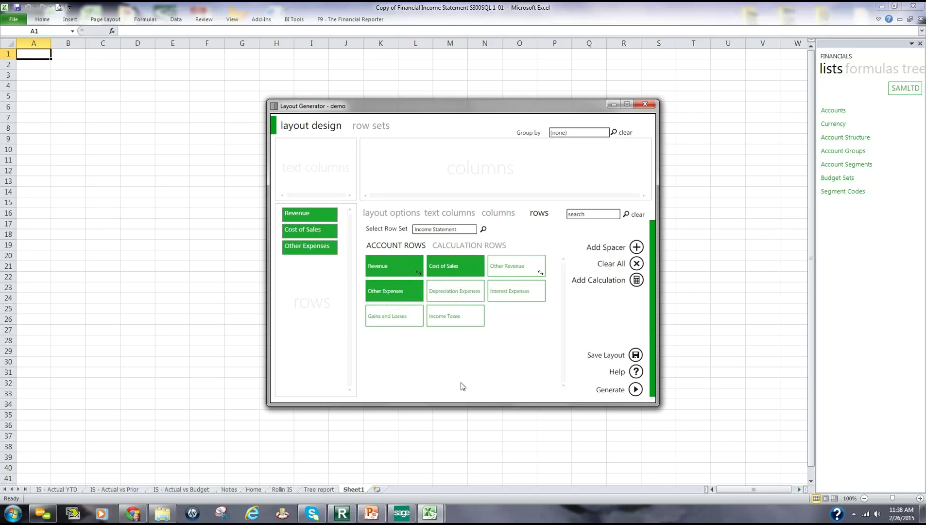
left_click(637, 248)
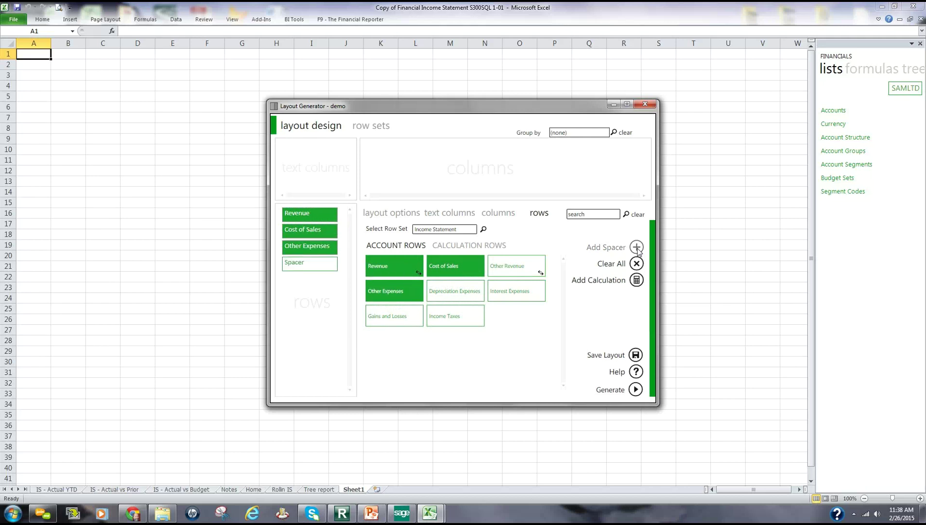
left_click_drag(295, 267, 298, 247)
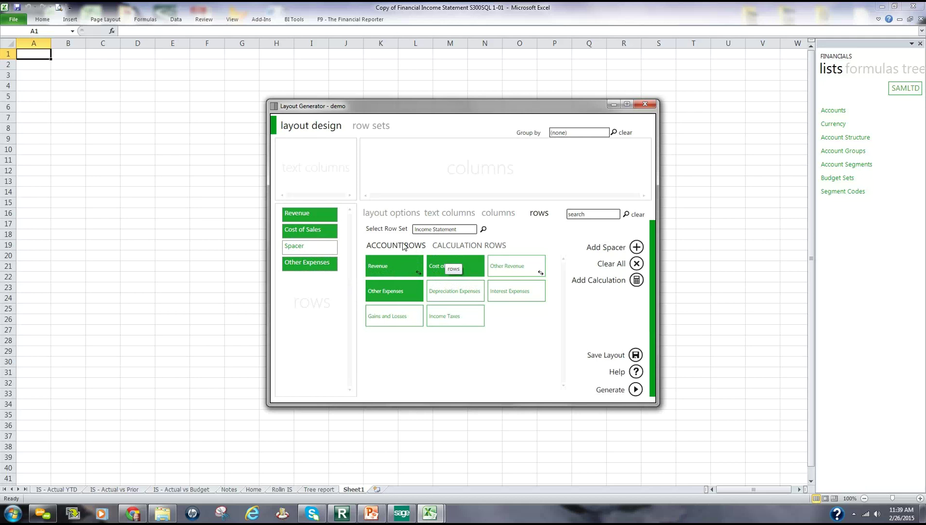
Edit the Gross Profit calculation row by removing Cost of Sales and adding it back after the minus sign, and save it
left_click(465, 247)
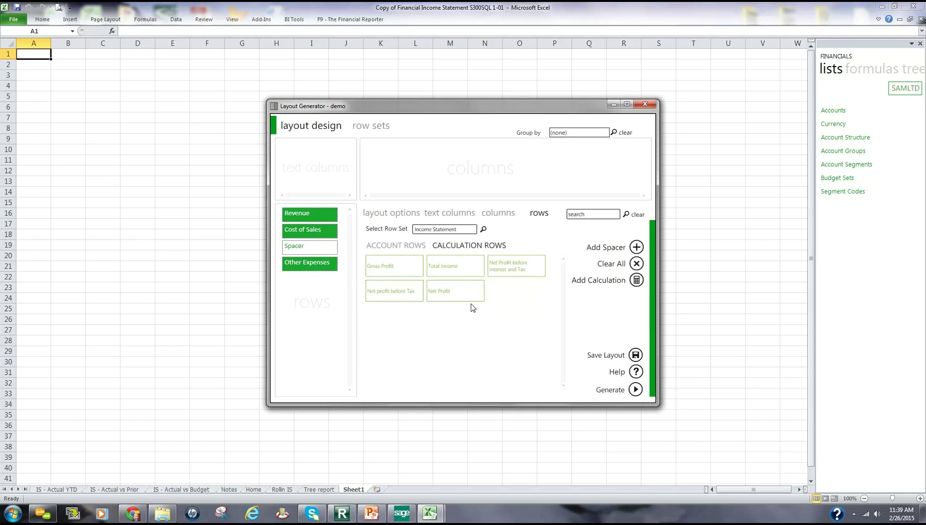
right_click(387, 265)
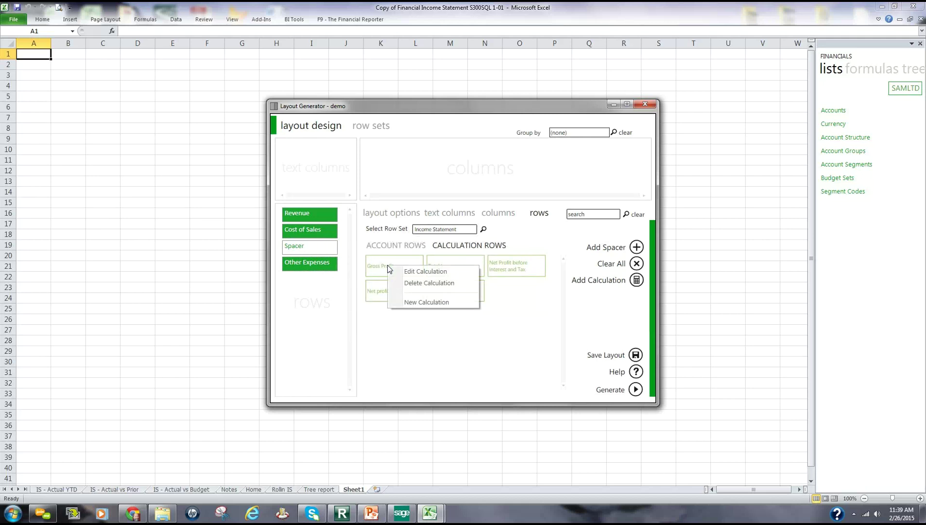
left_click(415, 272)
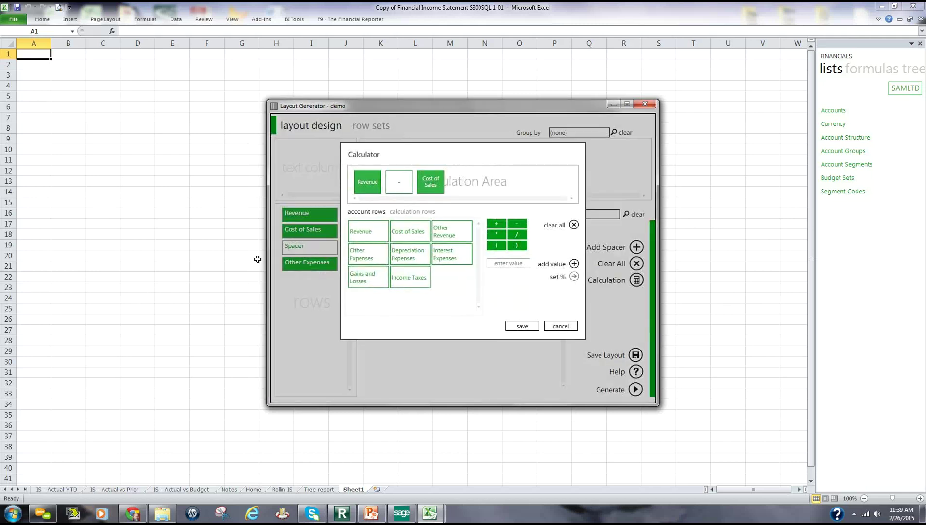
right_click(432, 189)
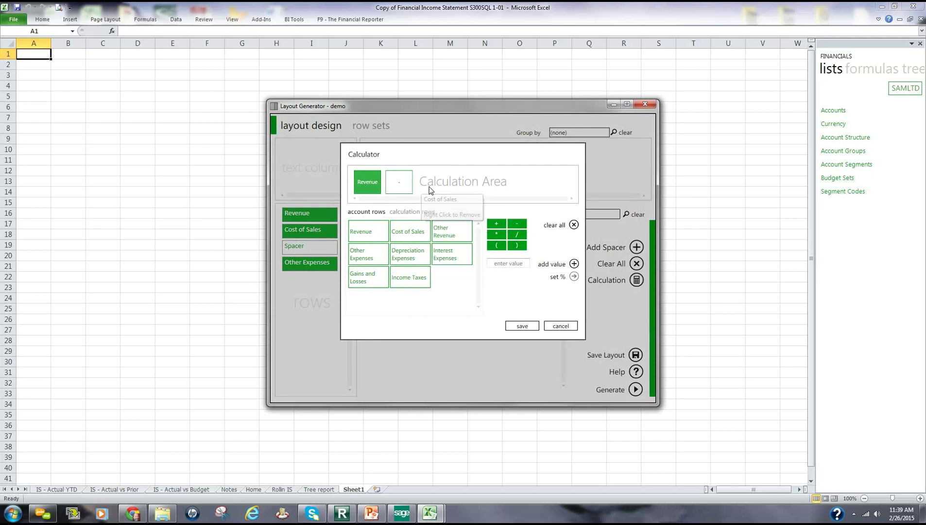
left_click(413, 235)
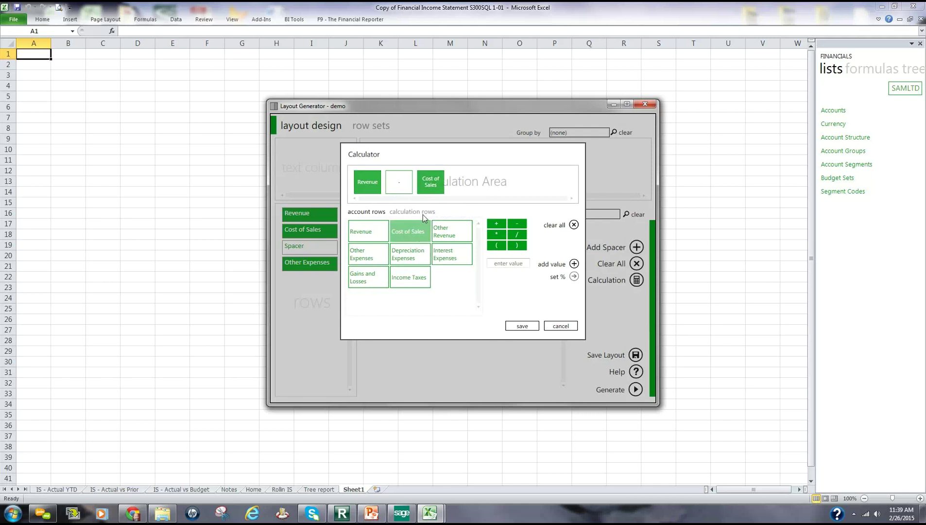
left_click_drag(431, 182, 467, 242)
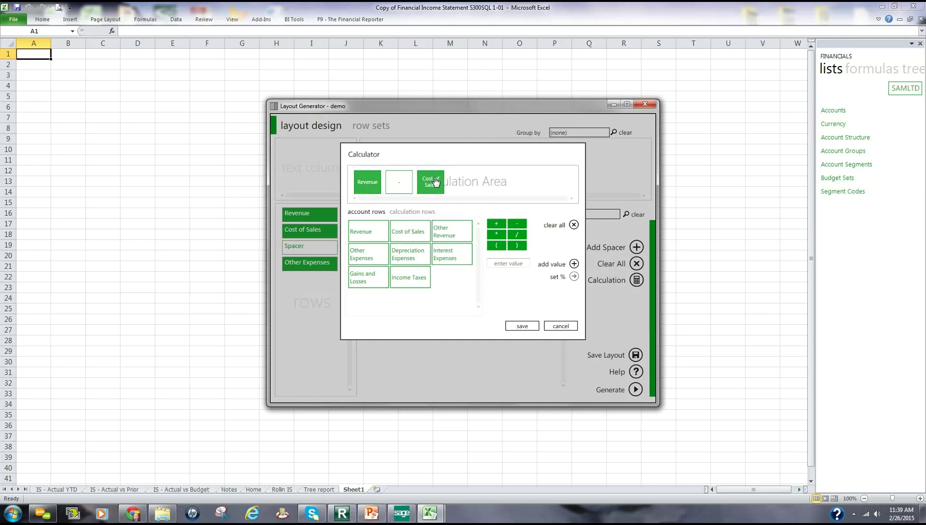
left_click(528, 330)
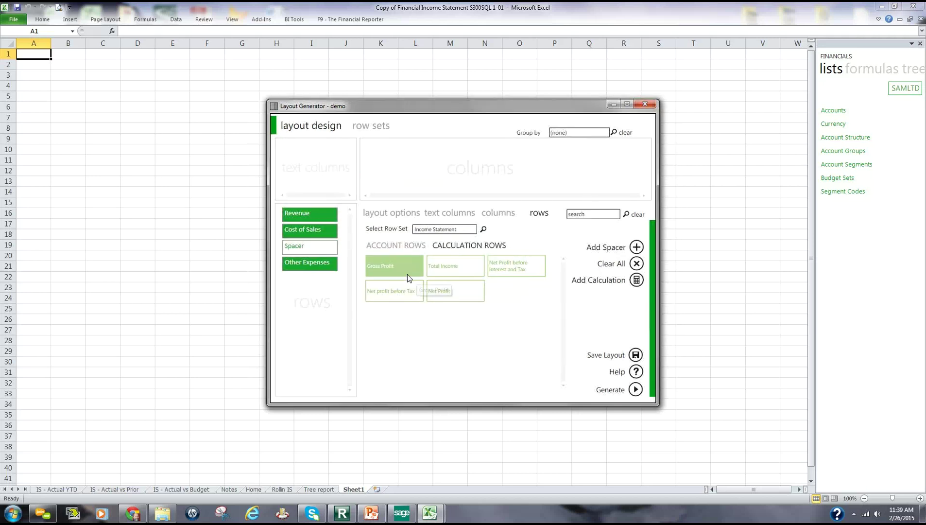
Add the Gross Profit calculation row directly below the spacer and remove Other Expenses from the layout's rows
double_click(405, 270)
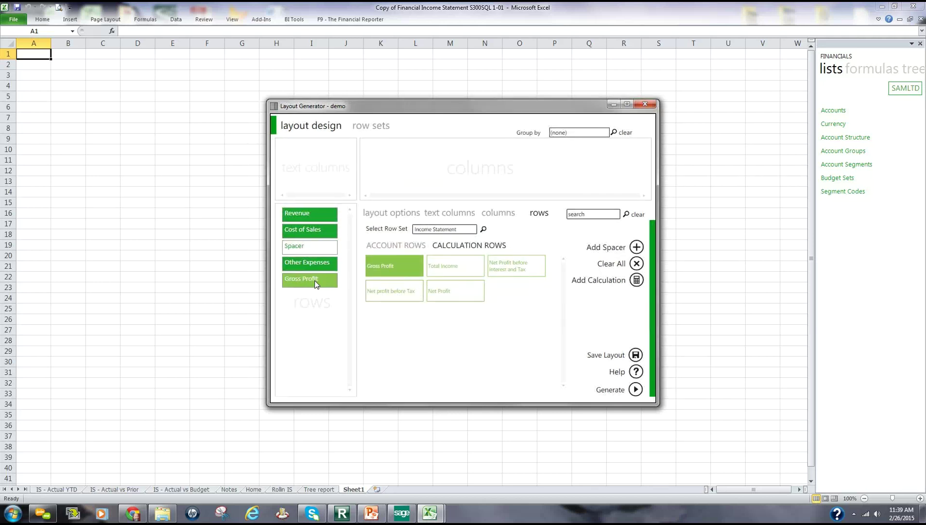
left_click_drag(314, 281, 319, 259)
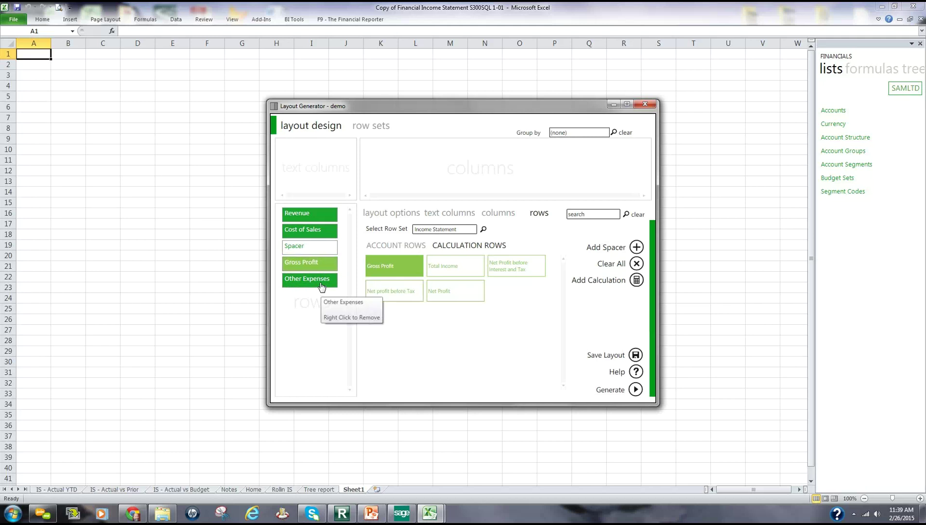
right_click(321, 286)
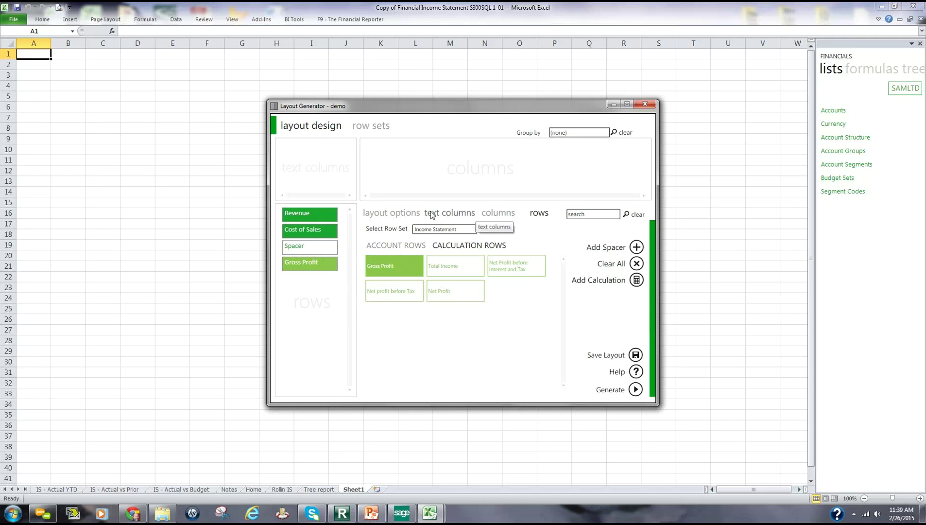
Add Account and Row Description as the layout's text columns
left_click(448, 214)
left_click(395, 256)
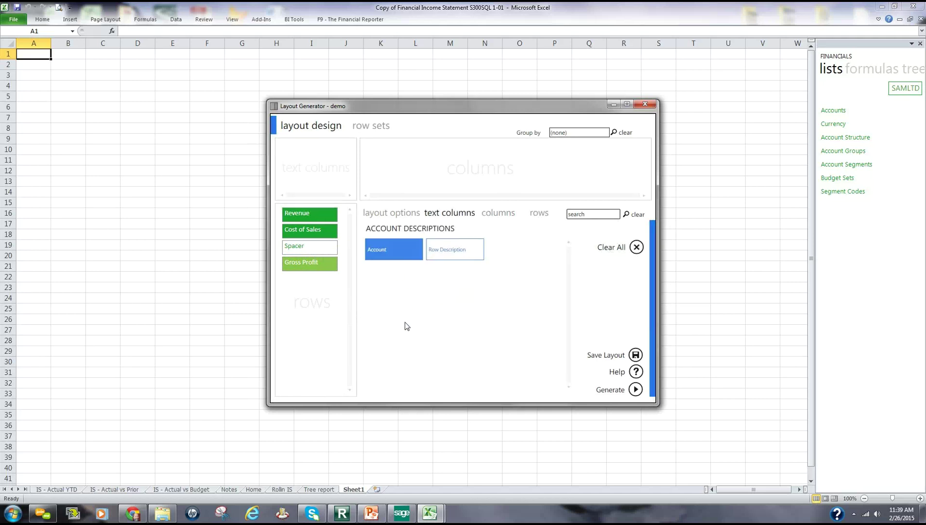
left_click(463, 257)
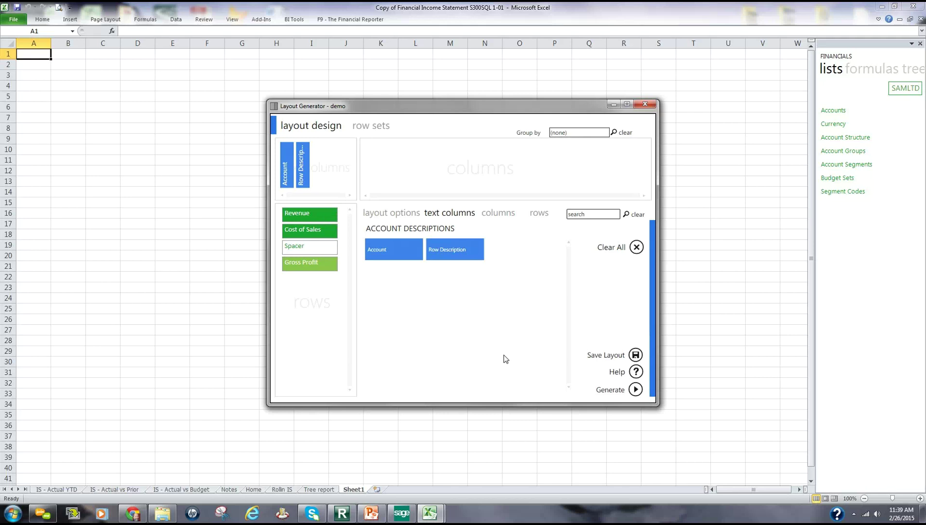
Add the Actual 01, Actual 02 and Actual 03 formula columns to the layout and look through the other available formulas
left_click(498, 214)
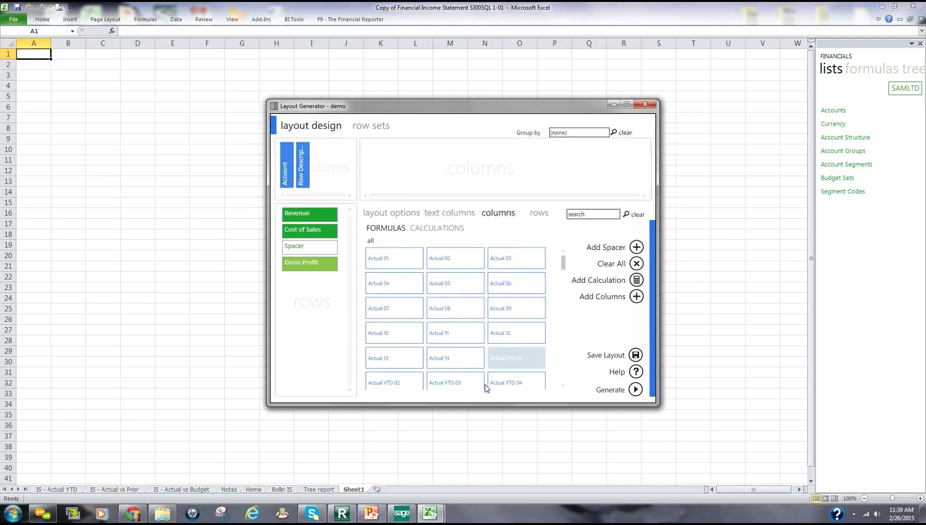
left_click(398, 263)
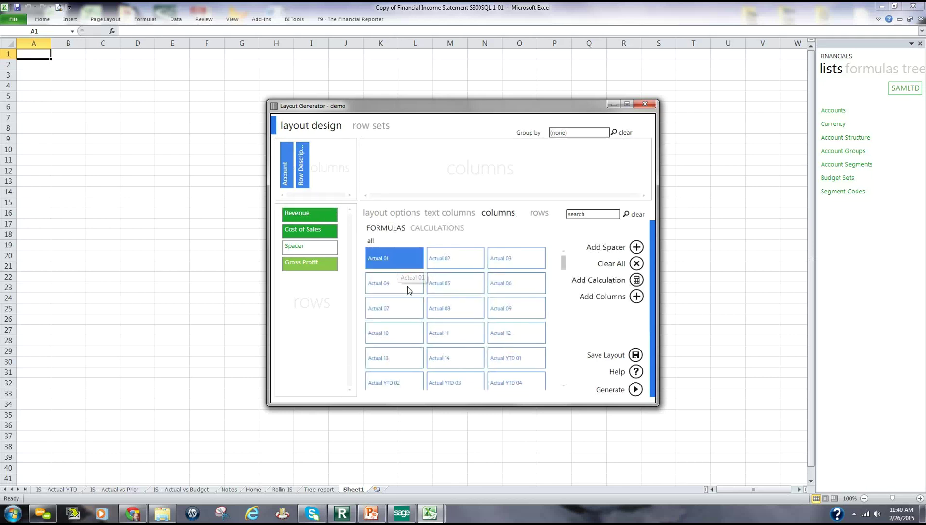
left_click(457, 264)
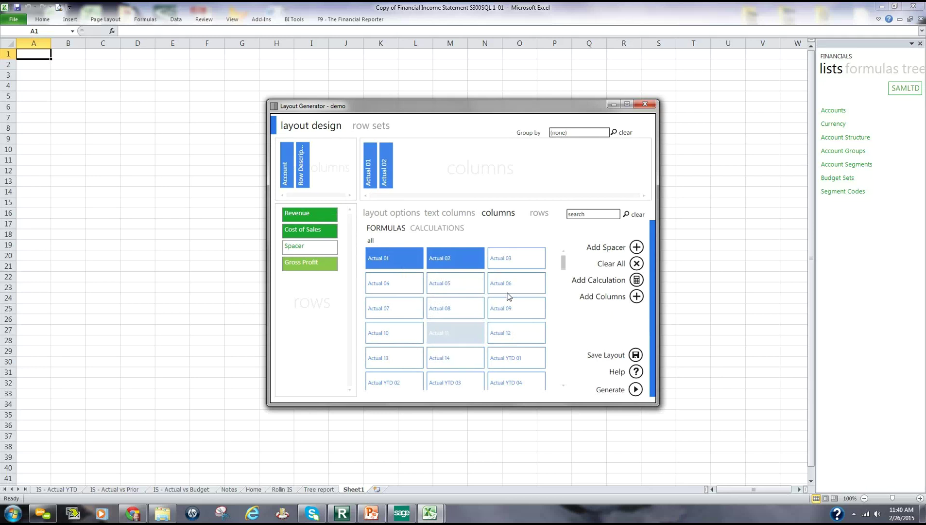
left_click(518, 264)
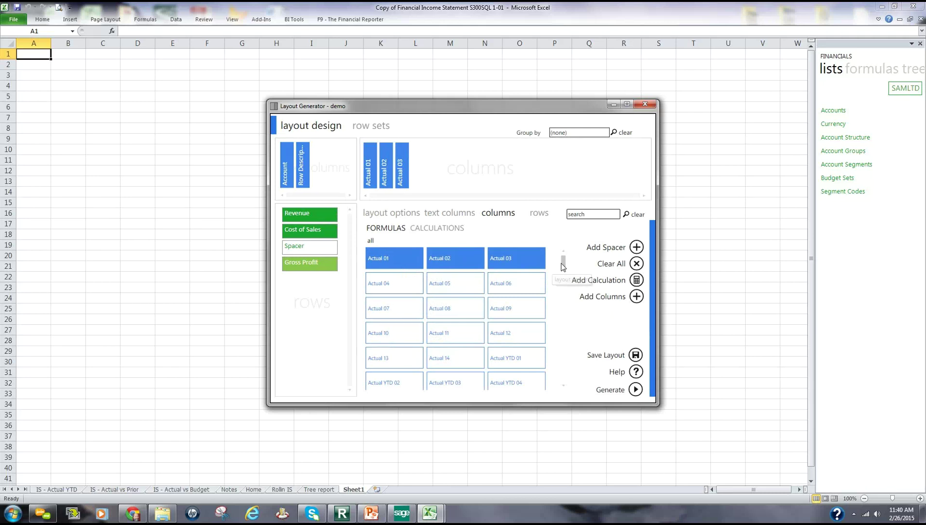
left_click_drag(563, 262, 585, 263)
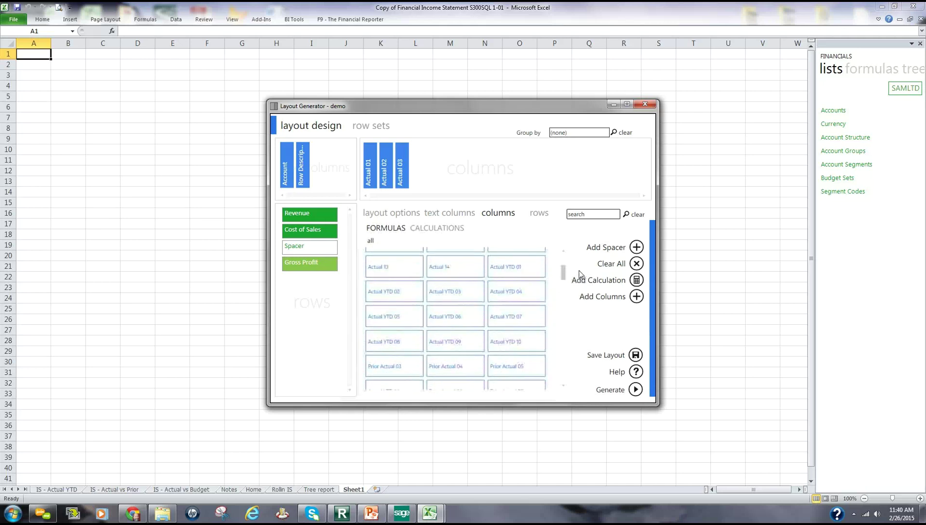
Add the Qtr 1 Actual calculation column and place a spacer between Actual 03 and it
left_click(450, 229)
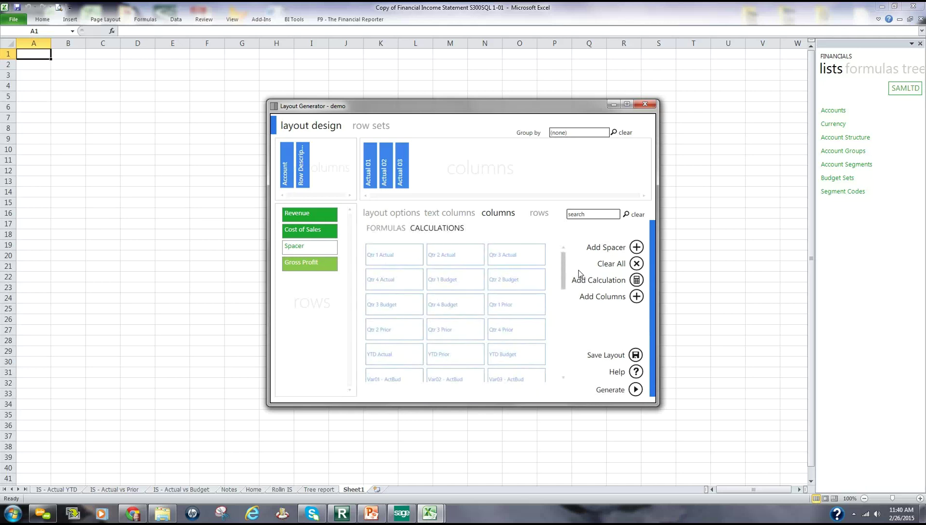
mouse_move(562, 277)
left_mouse_down()
mouse_move(568, 297)
mouse_move(572, 280)
left_mouse_up()
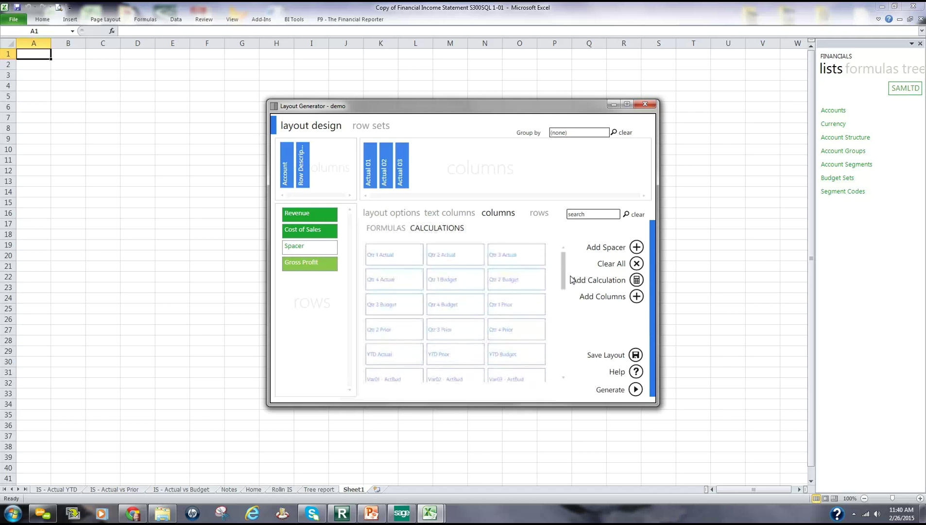
double_click(395, 254)
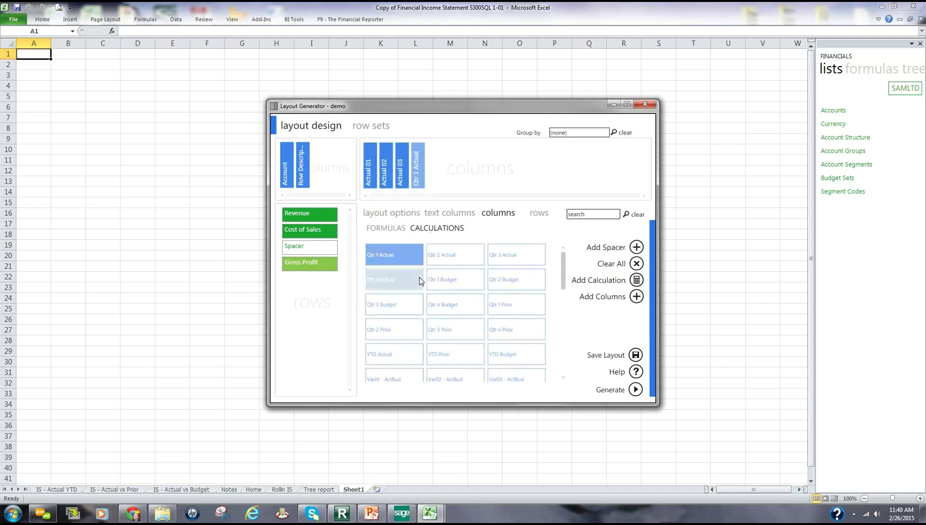
left_click(637, 249)
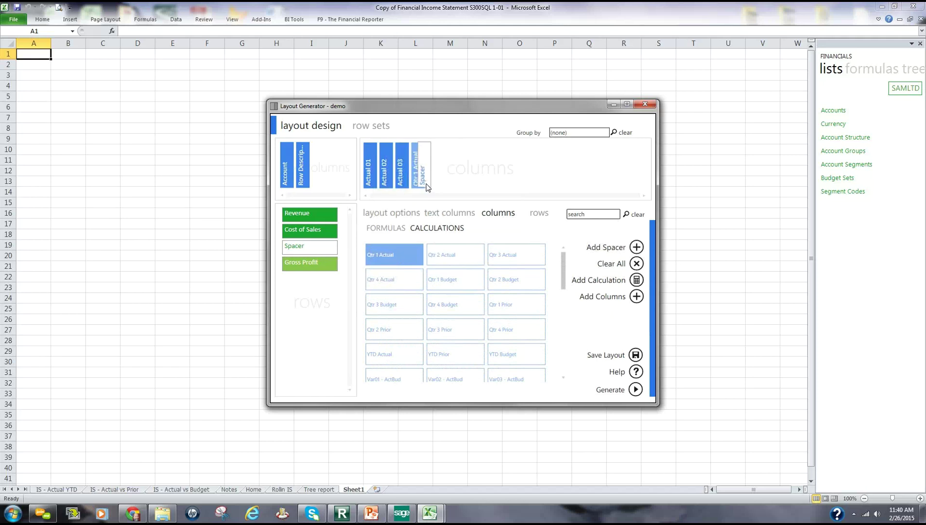
left_click_drag(426, 187, 420, 186)
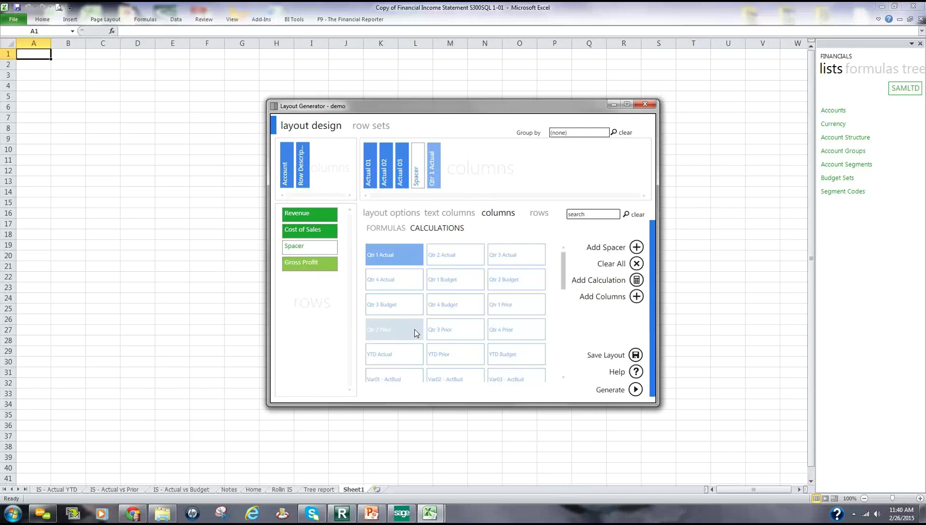
Save the demo layout and generate its income statement in the workbook
left_click(641, 356)
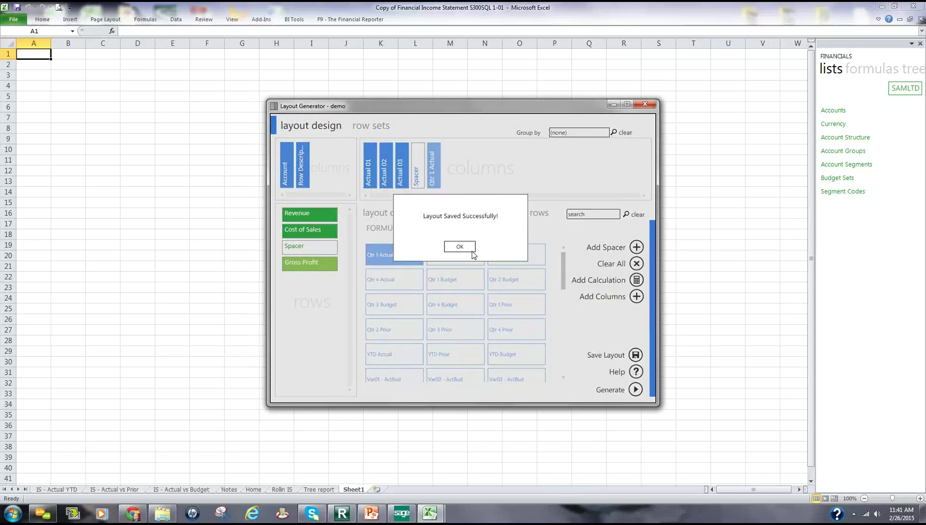
left_click(459, 247)
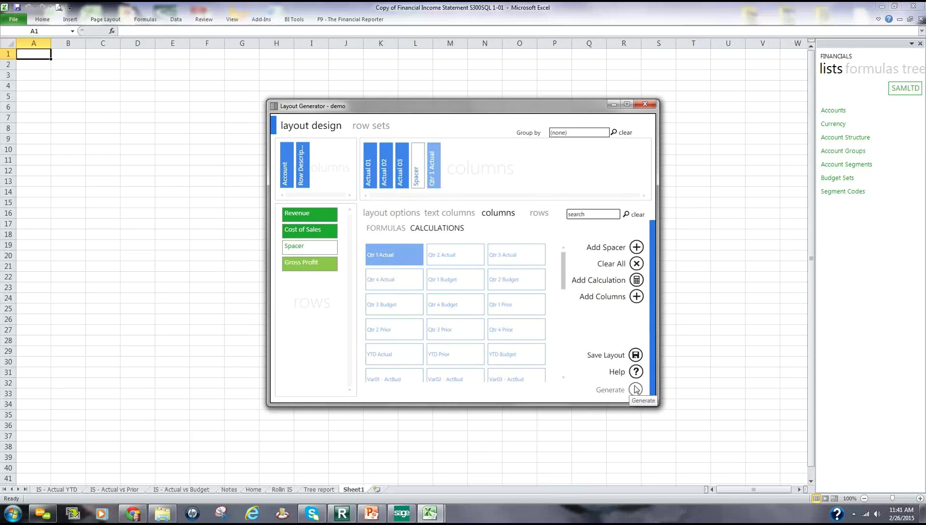
left_click(635, 389)
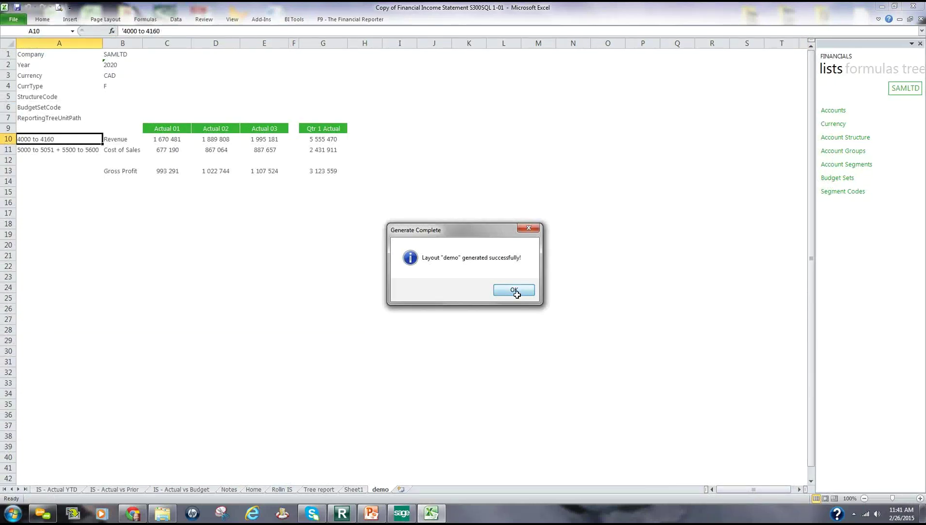
left_click(513, 289)
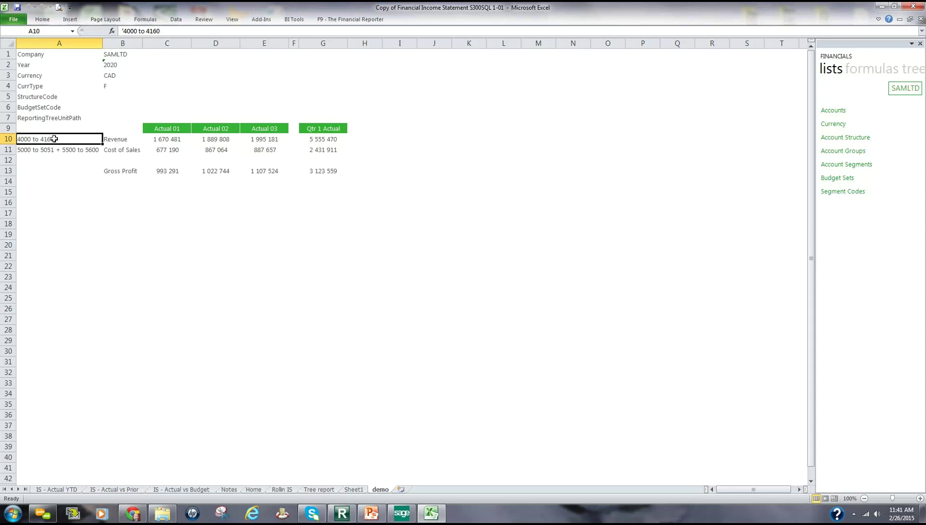
Widen column A to fit the account ranges and inspect the Actual 01 formulas for Cost of Sales and Revenue
left_click(79, 150)
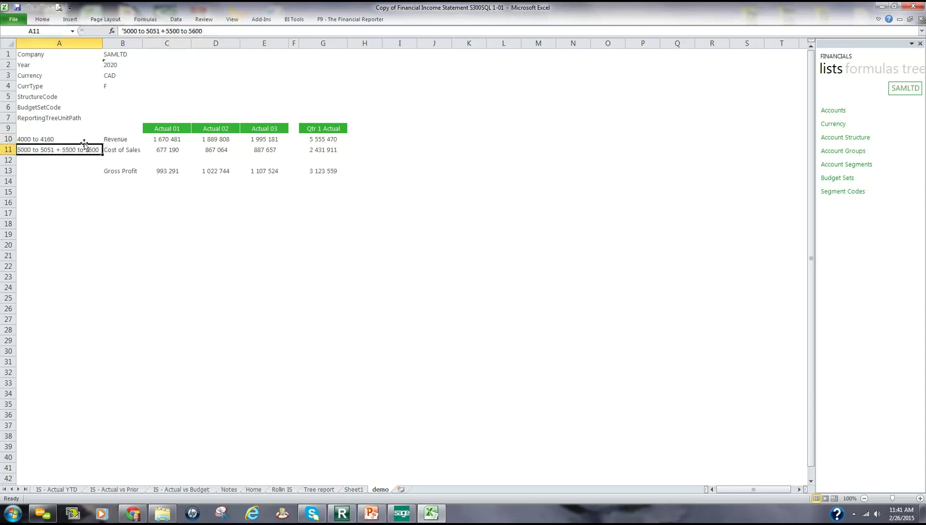
left_click_drag(103, 43, 134, 43)
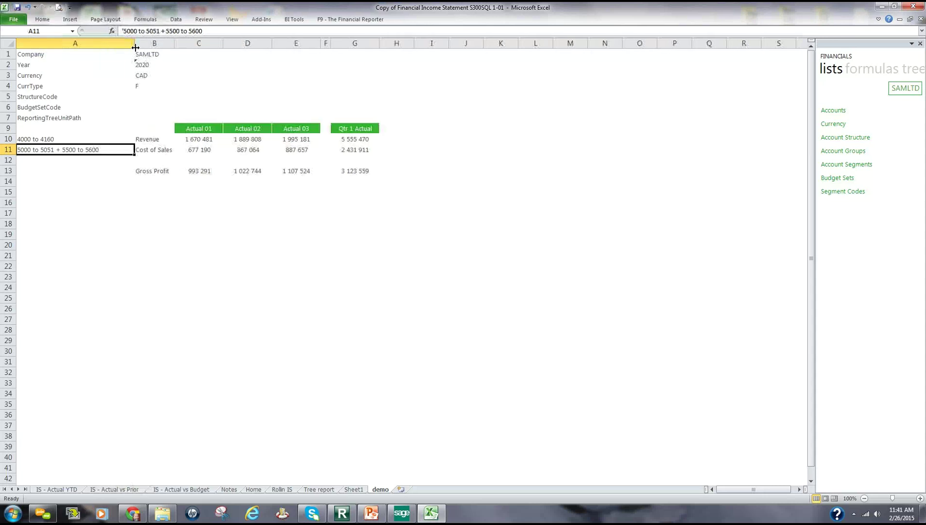
left_click(200, 151)
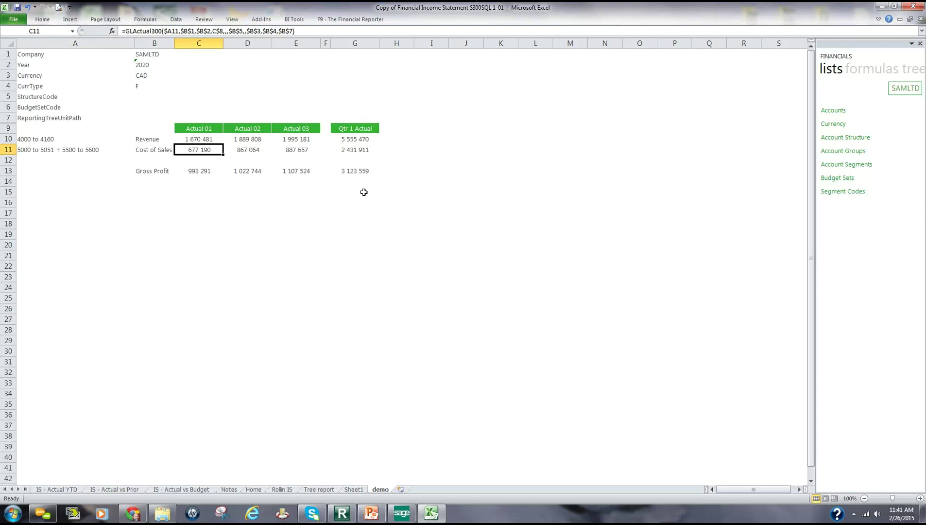
left_click(201, 141)
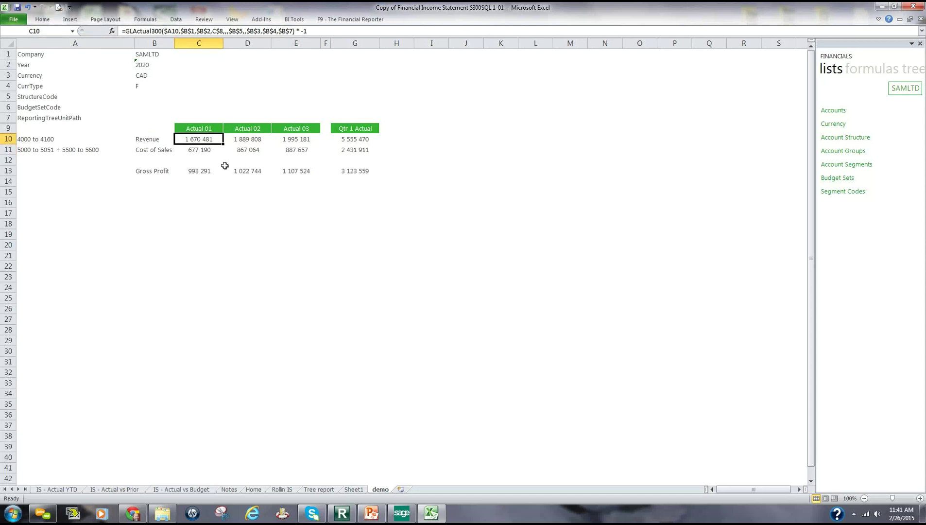
Inspect the cell references in the Actual 01 and Actual 02 Revenue formulas and the parameter block in A1:B7
left_click(347, 33)
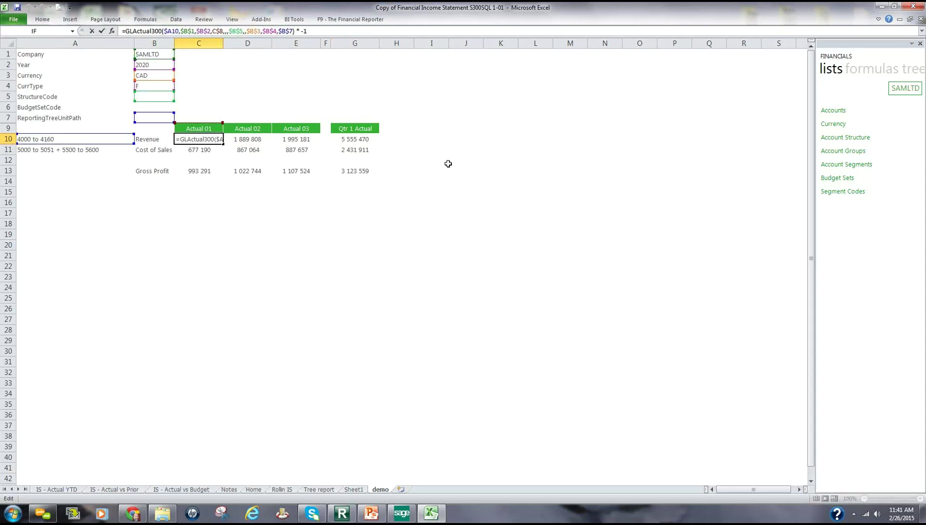
key("Escape")
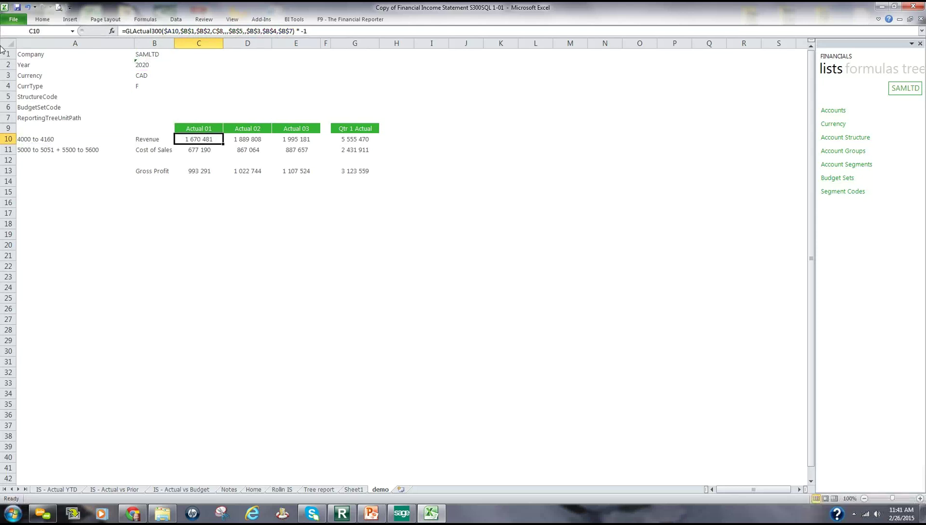
left_click_drag(35, 52, 149, 118)
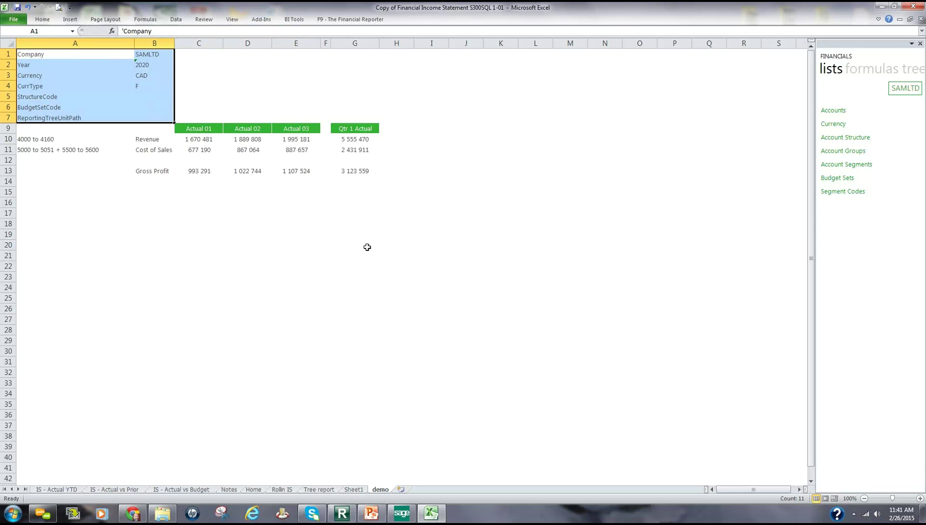
left_click(367, 246)
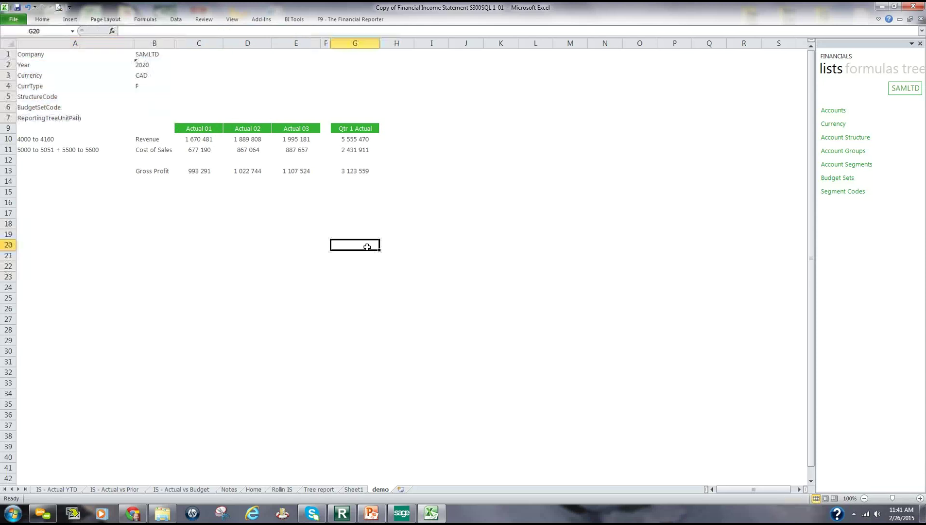
left_click(251, 140)
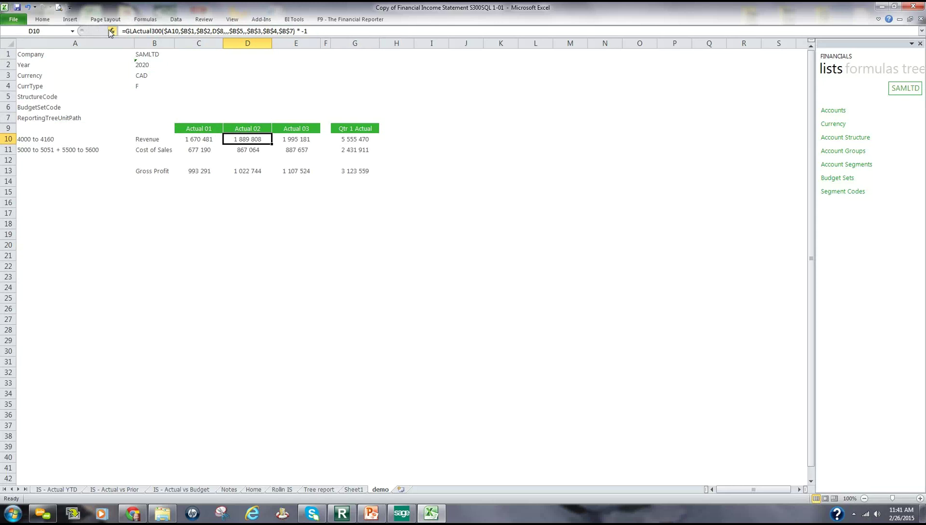
left_click(322, 32)
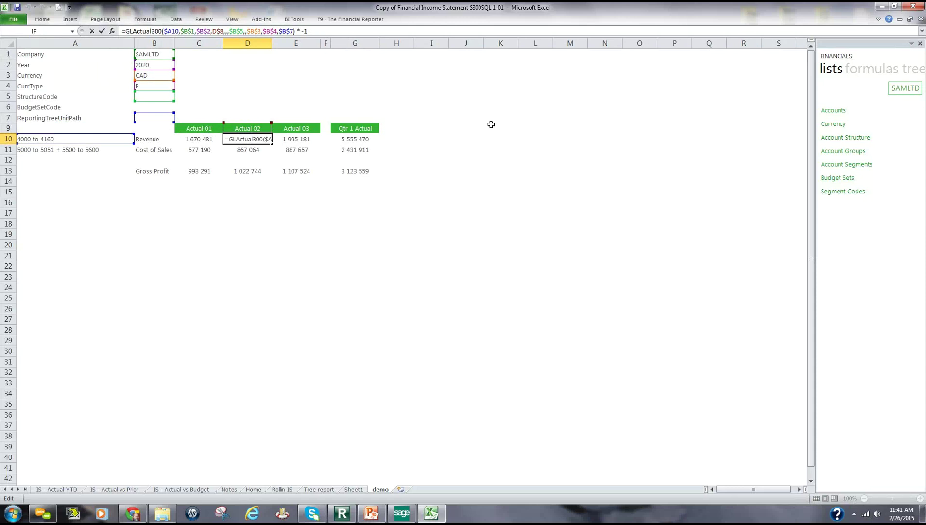
key("ctrl+Return")
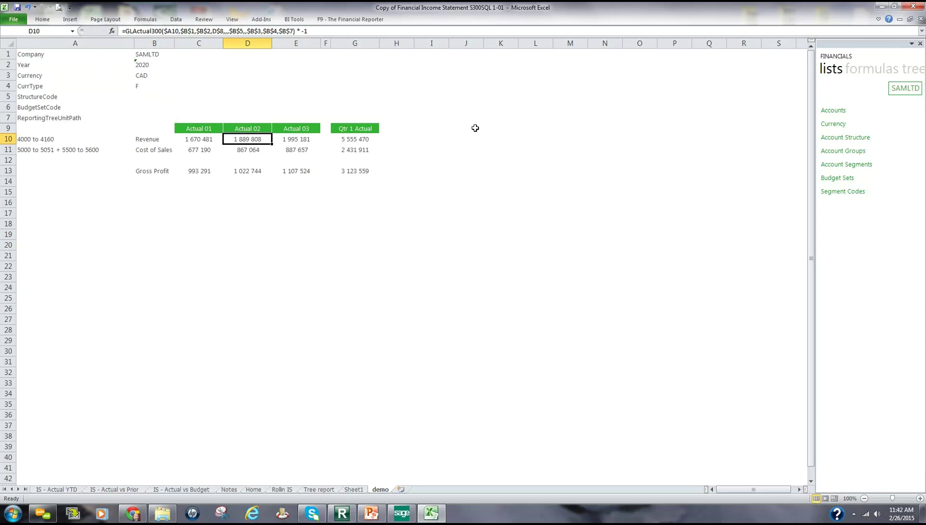
Drill down into the Actual 01 Revenue amount and compare the account balances with the demo sheet
right_click(200, 140)
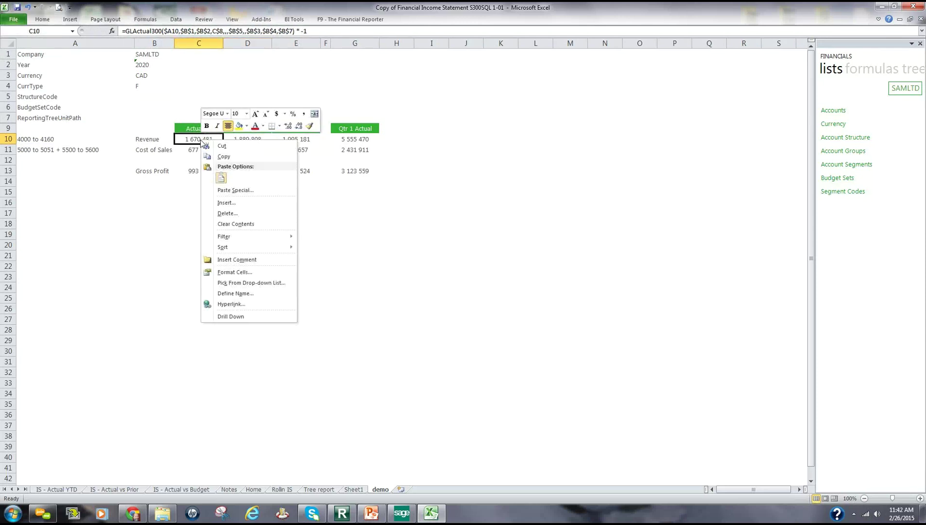
left_click(246, 318)
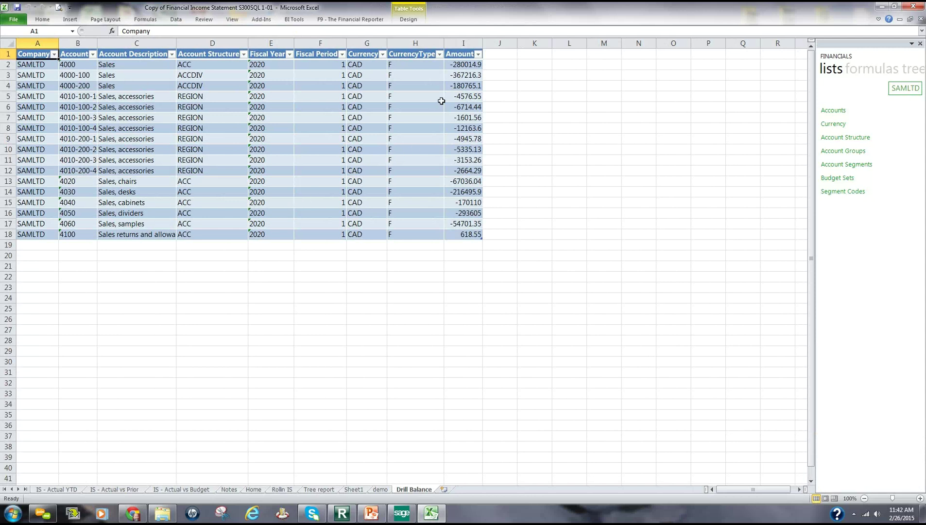
left_click(381, 489)
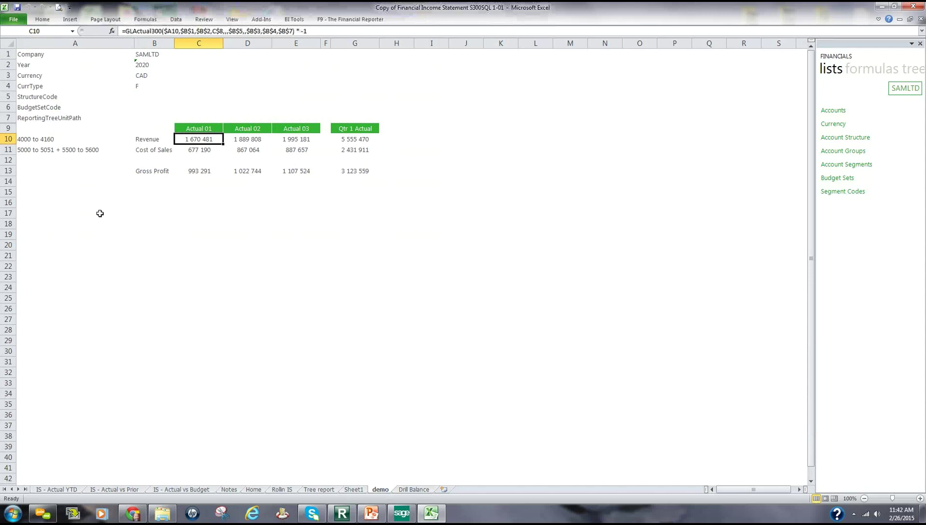
left_click(414, 489)
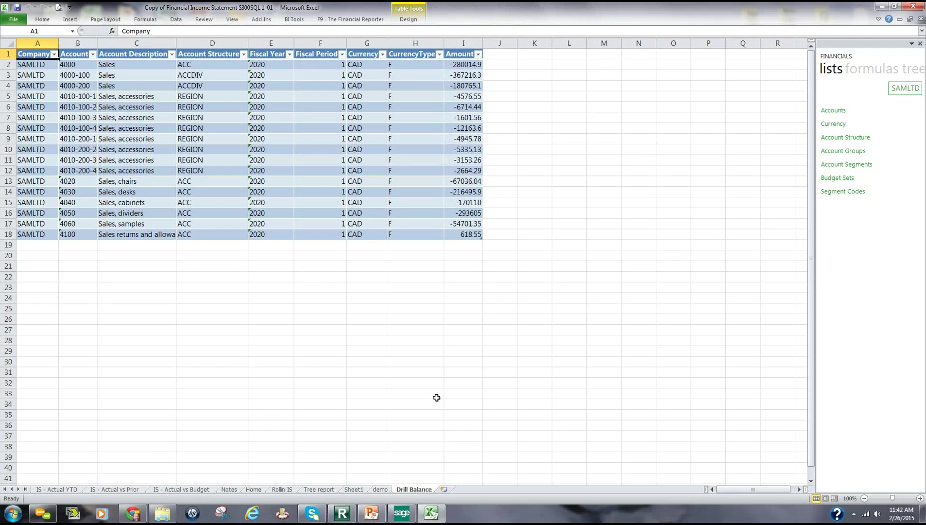
left_click(380, 489)
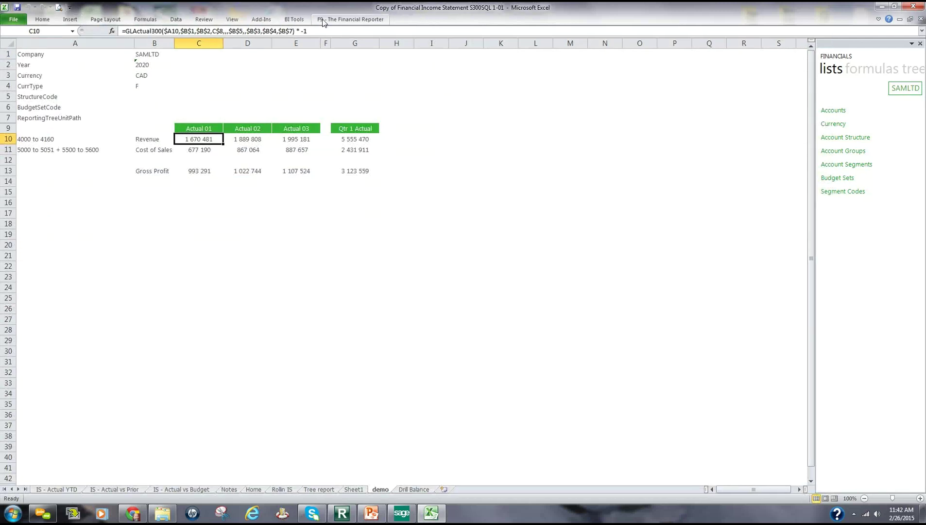
Open the saved demo layout, enable Show Account Detail and generate the income statement again
left_click(292, 20)
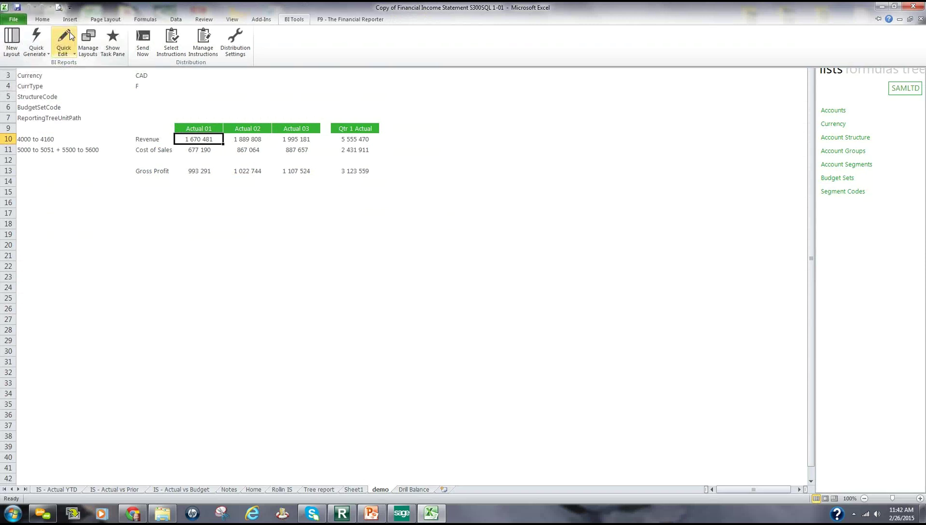
left_click(88, 39)
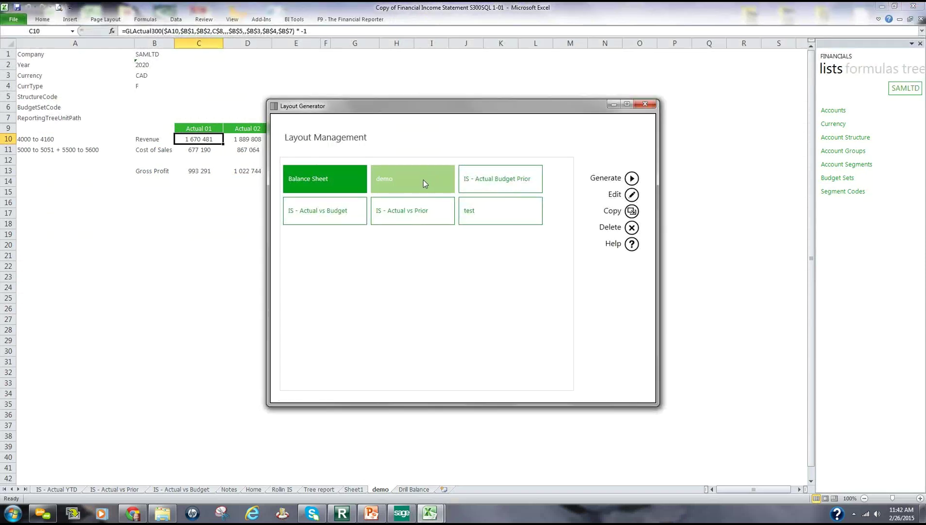
double_click(423, 180)
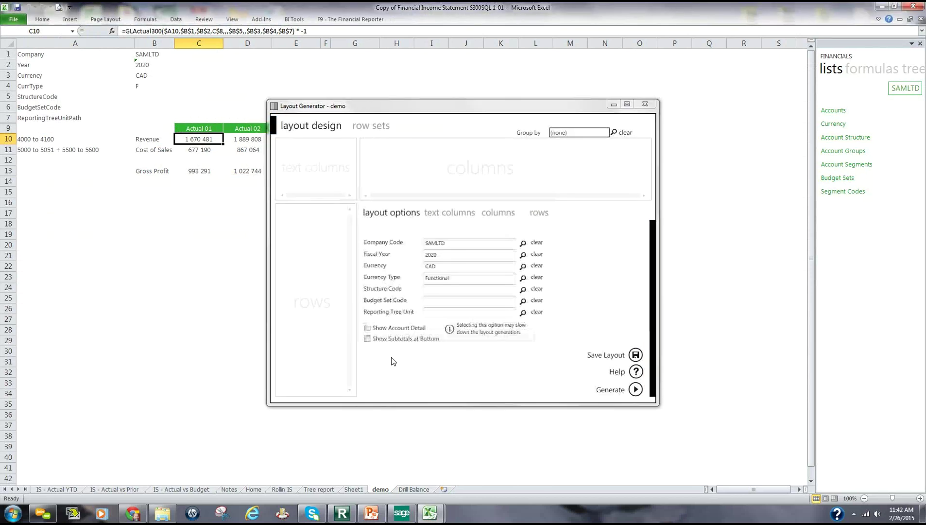
left_click(368, 328)
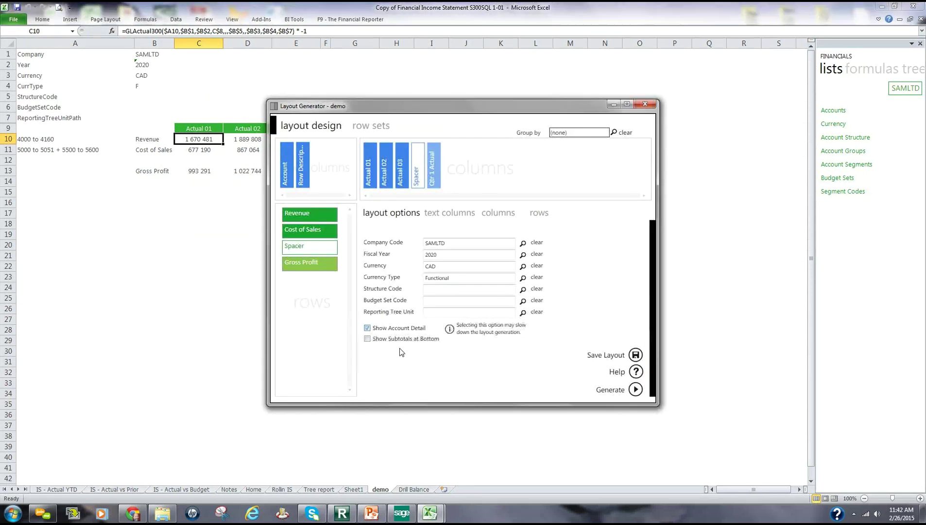
left_click(633, 390)
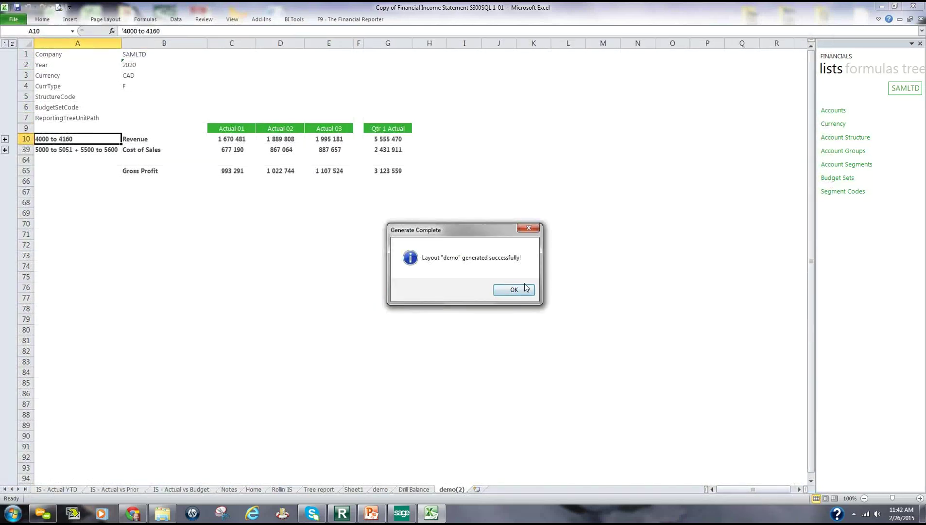
left_click(514, 289)
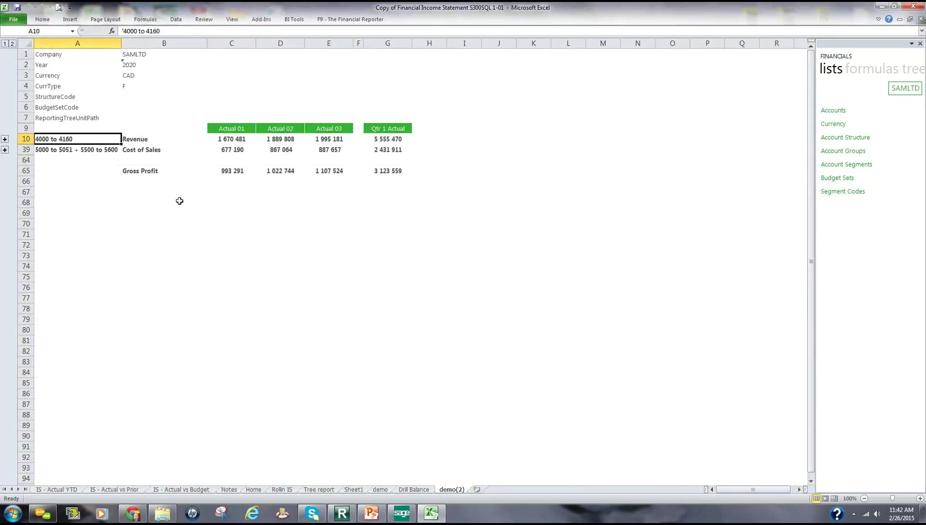
Expand the account detail under Revenue and inspect the Actual 01 formula of account 4000-200
left_click(4, 140)
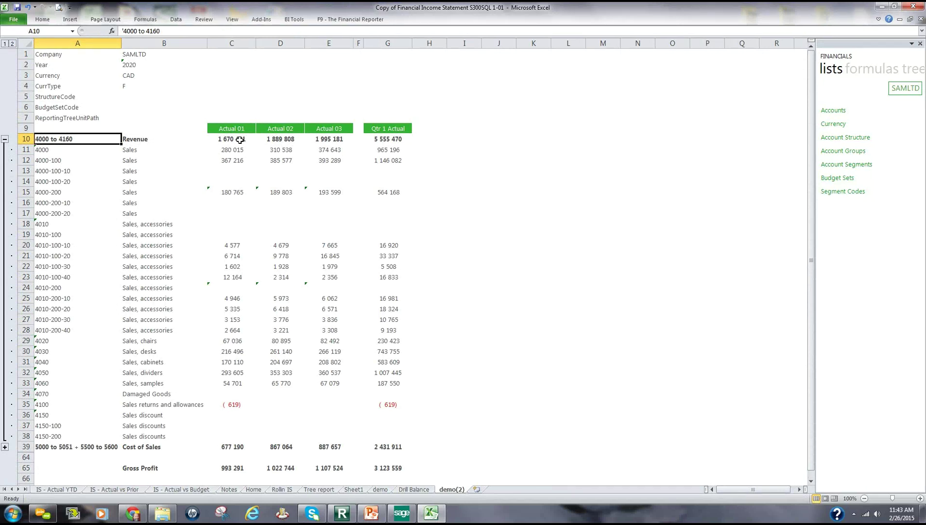
left_click(228, 192)
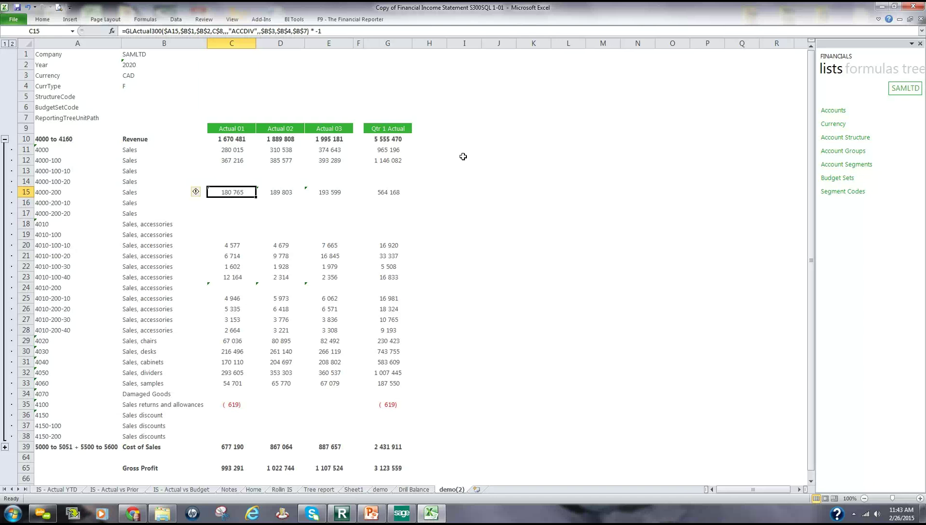
Sum Revenue's Actual 01 to Actual 03 amounts (C10:E10) in cell I10 with AutoSum, and clear that sum
left_click(472, 140)
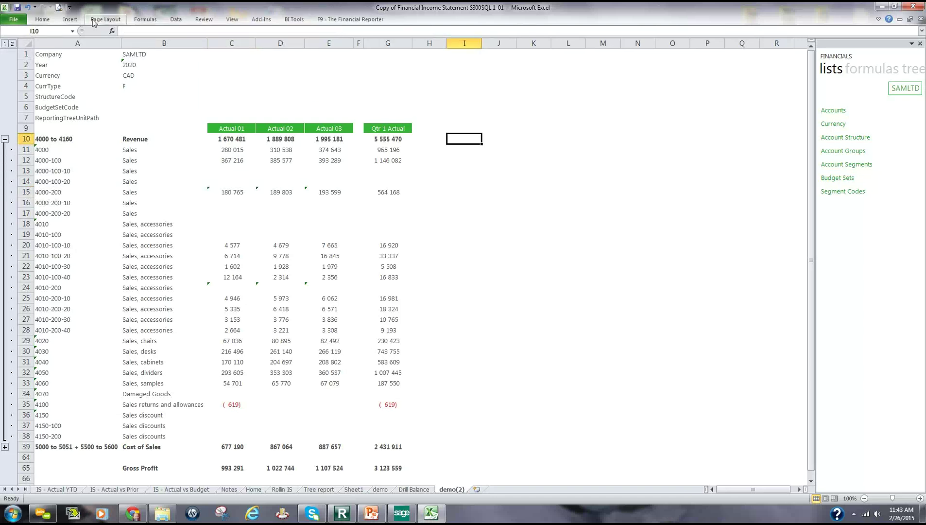
left_click(39, 22)
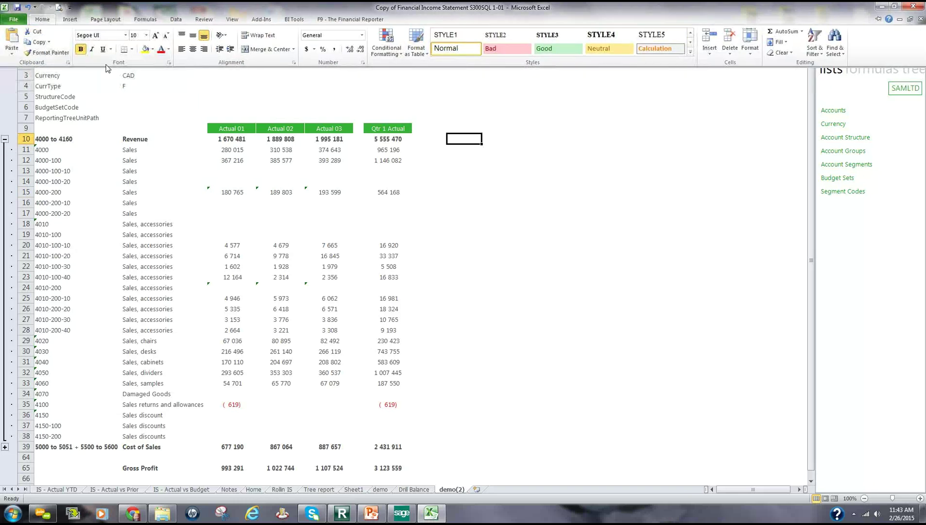
left_click(658, 19)
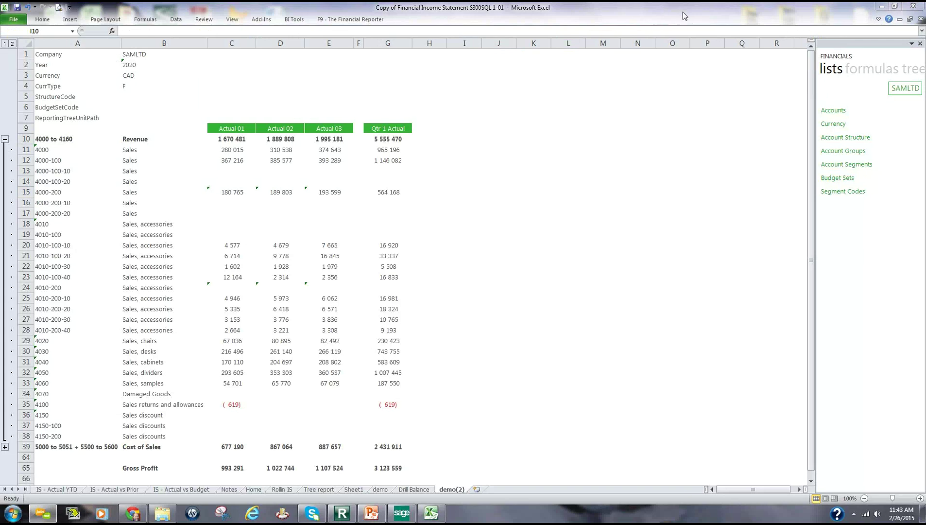
left_click(39, 20)
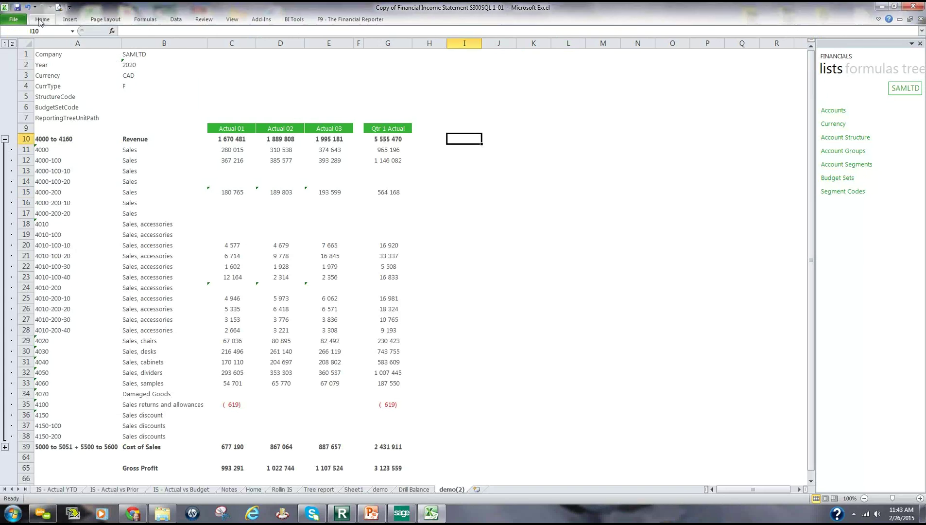
left_click(41, 21)
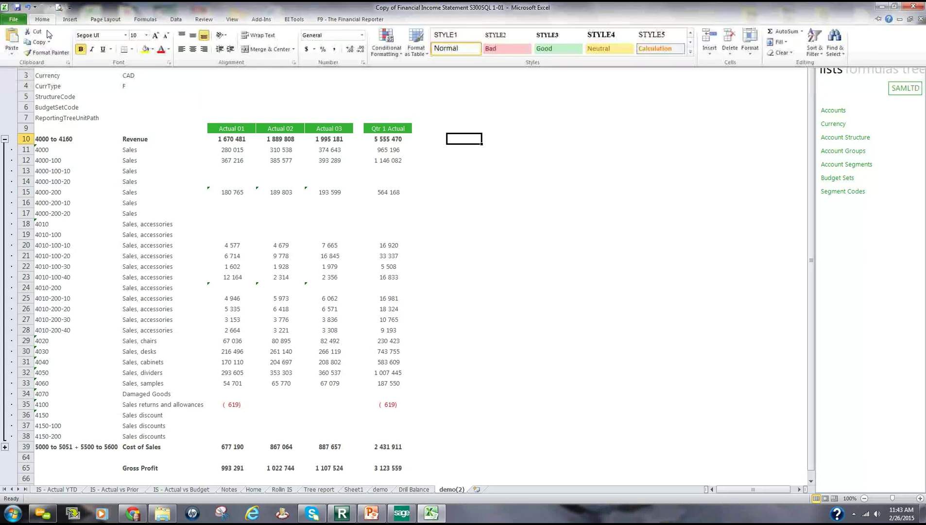
left_click(777, 32)
mouse_move(220, 136)
left_mouse_down()
mouse_move(326, 133)
mouse_move(219, 140)
left_mouse_up()
left_click(326, 133)
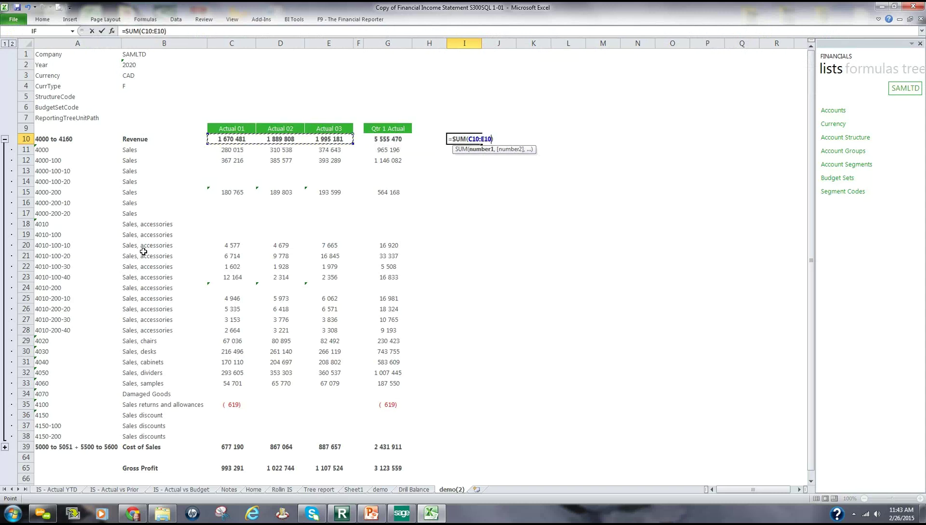
key("Return")
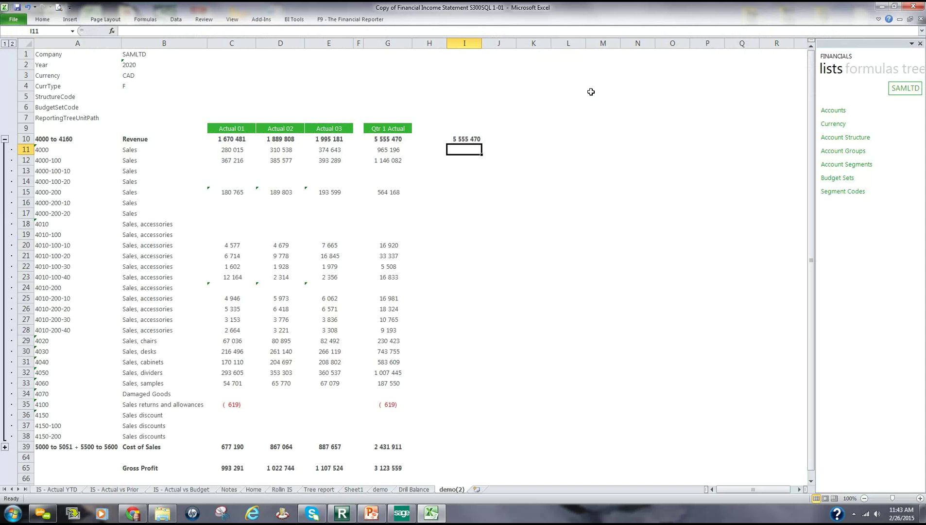
left_click_drag(464, 118, 479, 200)
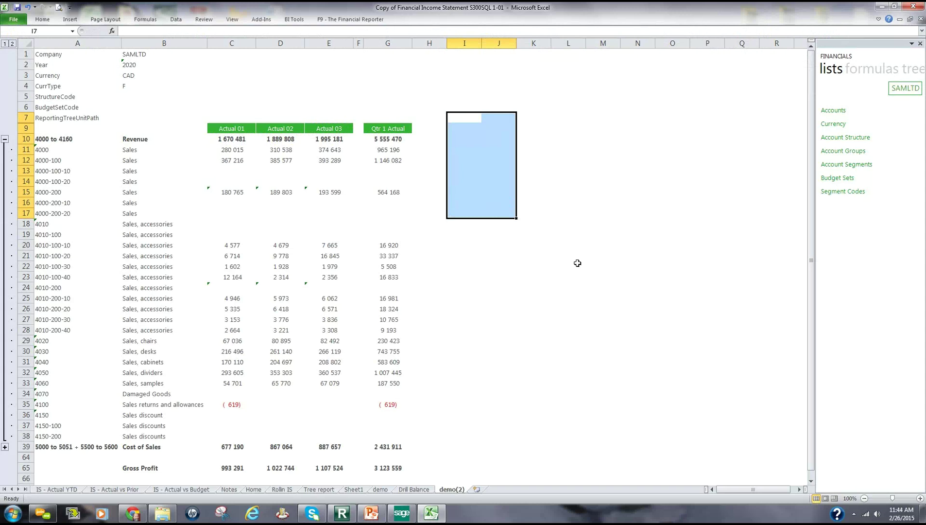
Revisit the Drill Balance sheet and review the saved layouts available for Quick Generate and Quick Edit
left_click(421, 490)
left_click(476, 406)
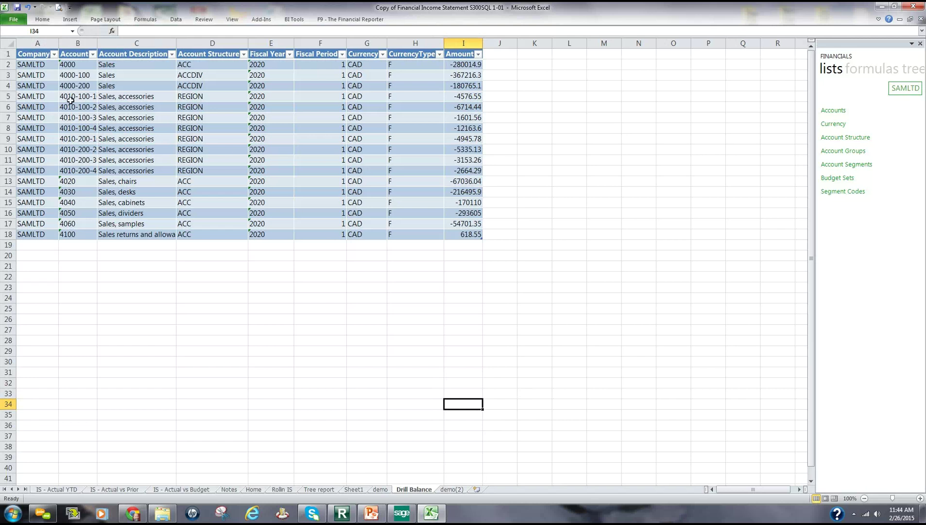
left_click(291, 20)
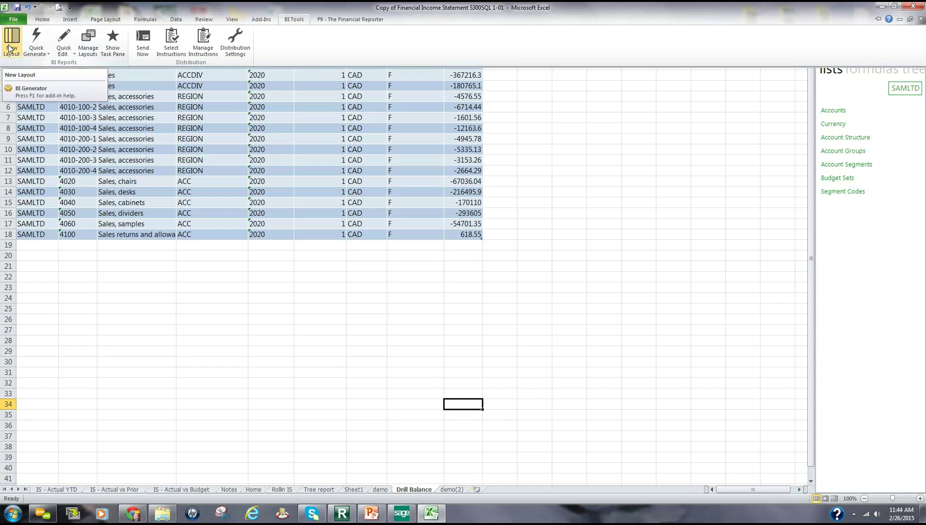
left_click(49, 56)
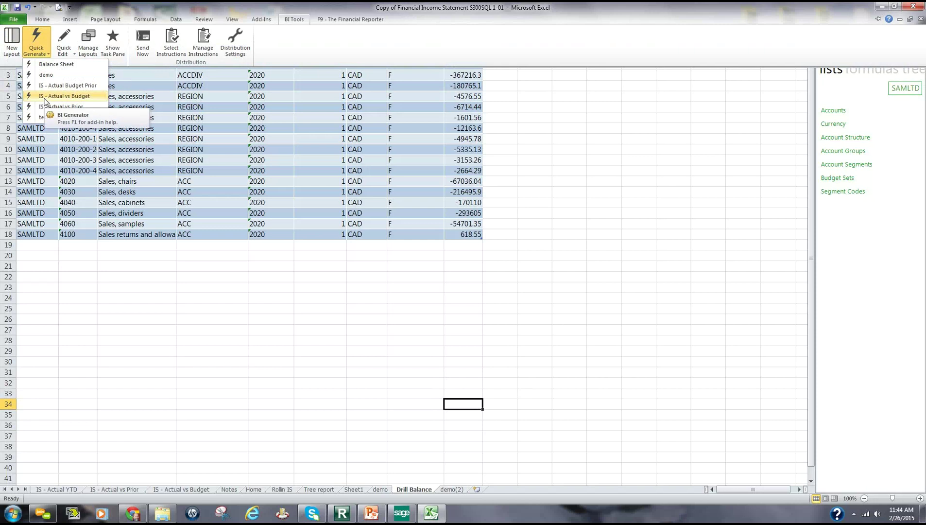
left_click(75, 55)
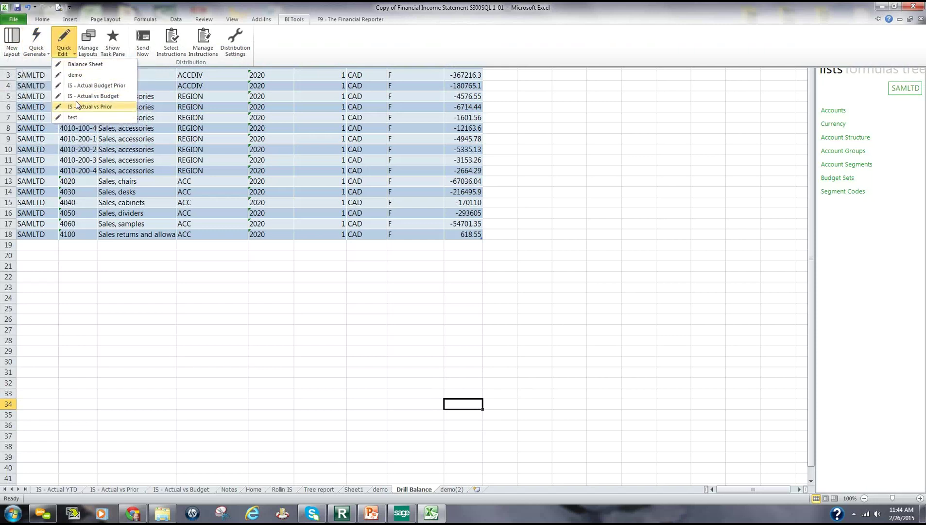
Open the saved demo layout from layout management to review its design, and close it without saving changes
left_click(89, 46)
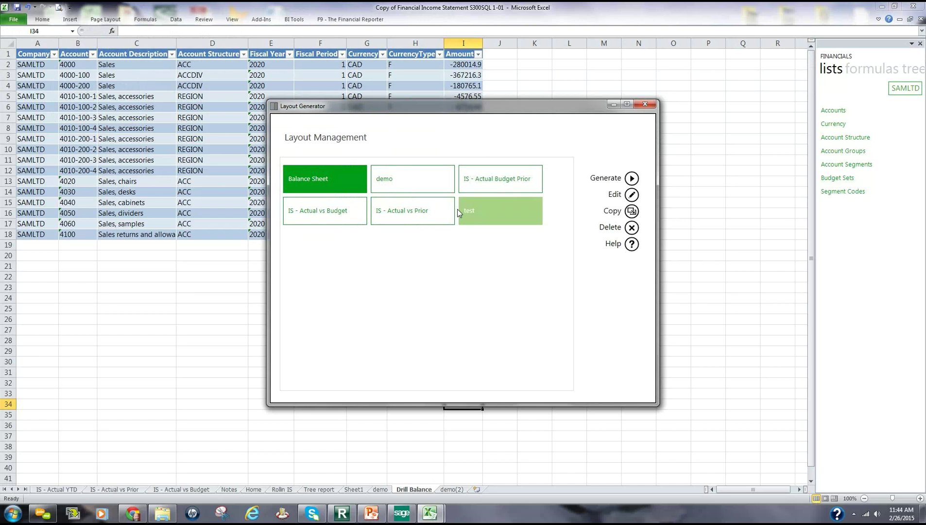
left_click(421, 180)
double_click(421, 179)
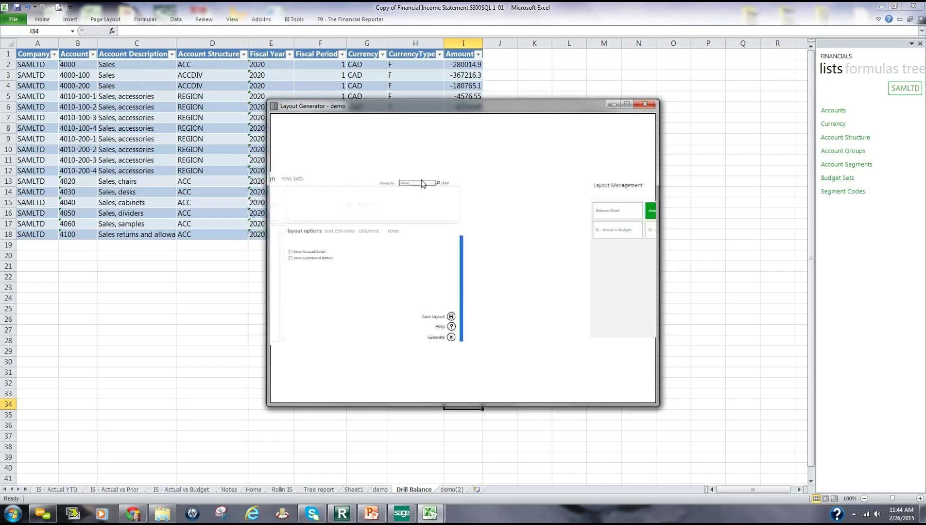
left_click(645, 104)
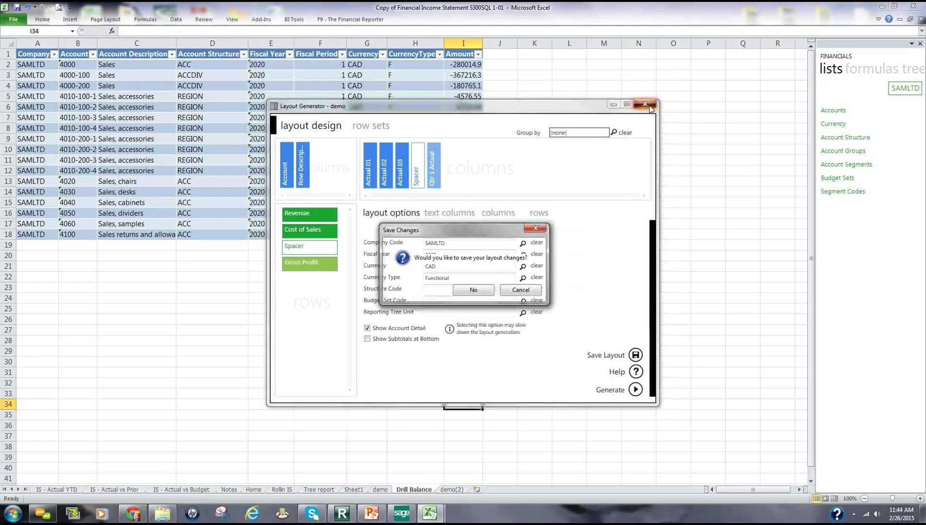
left_click(472, 293)
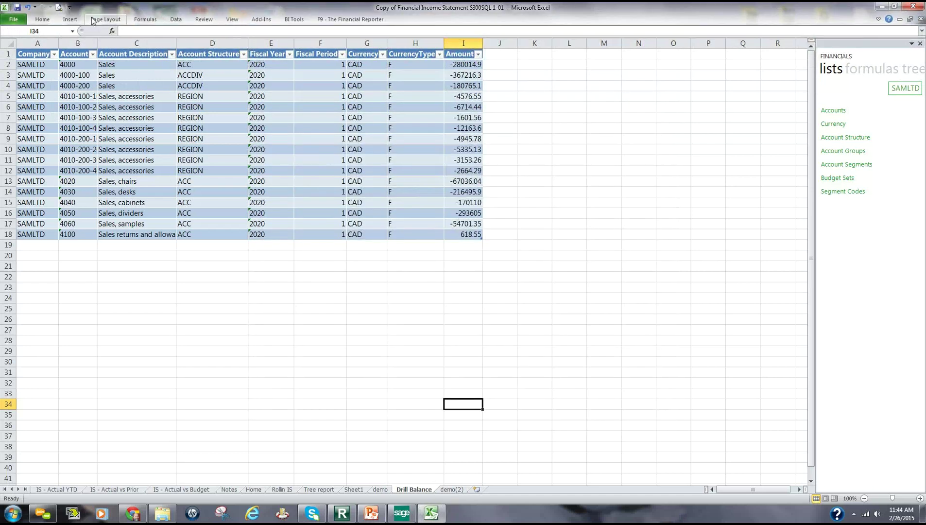
Generate the saved IS - Actual vs Prior layout from layout management and narrow column A of the generated sheet
left_click(293, 19)
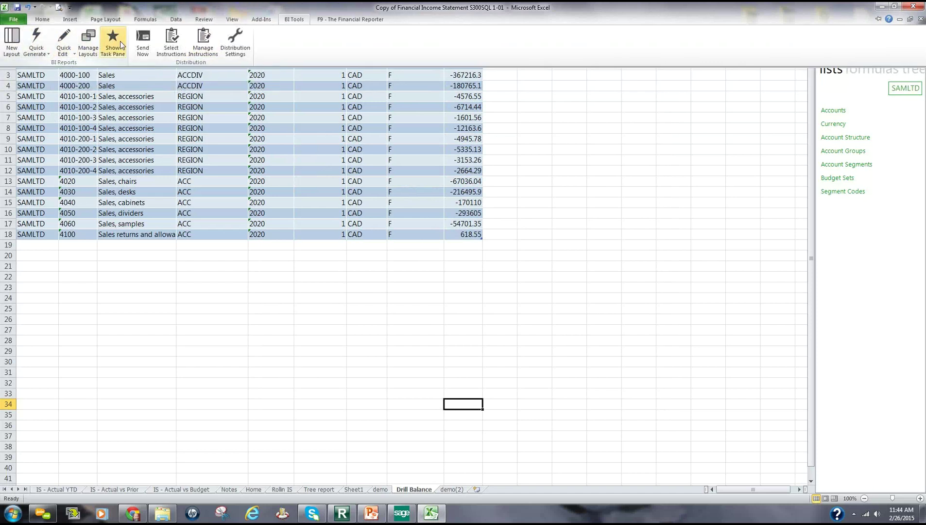
left_click(88, 42)
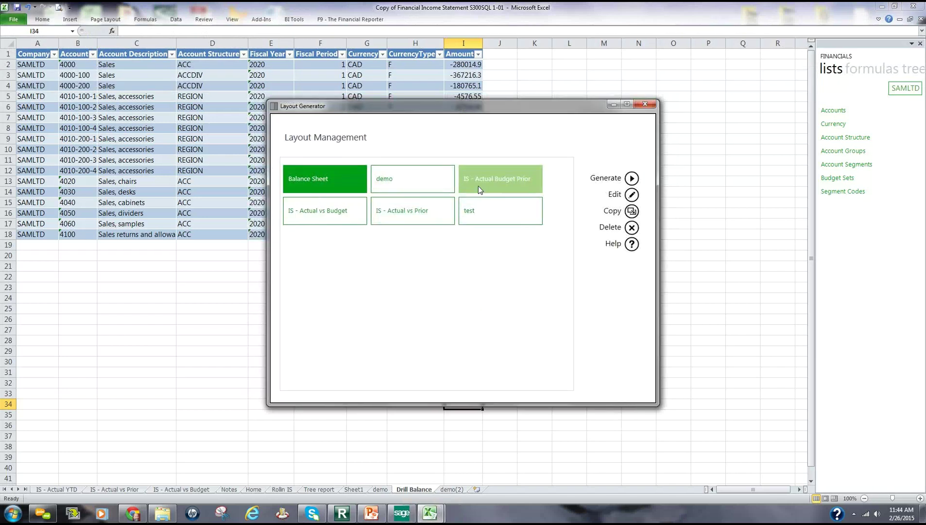
double_click(397, 210)
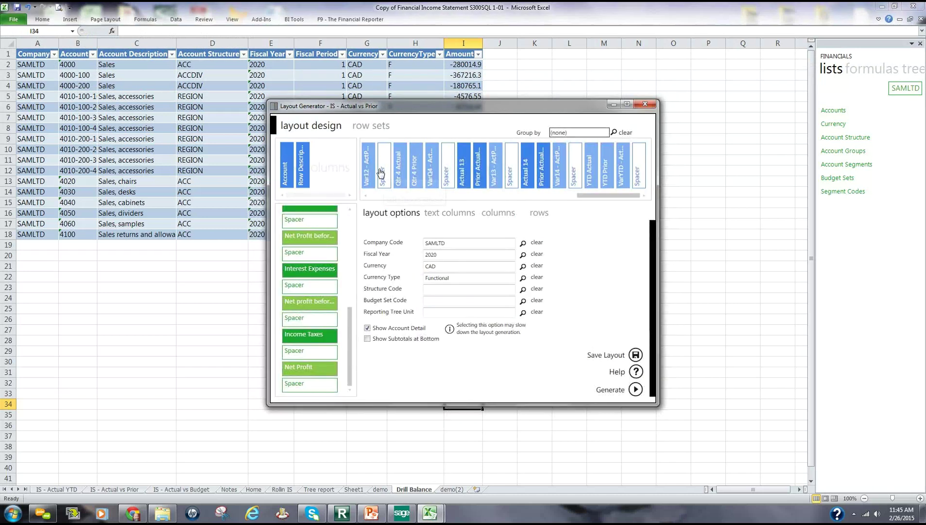
left_click_drag(525, 203, 363, 206)
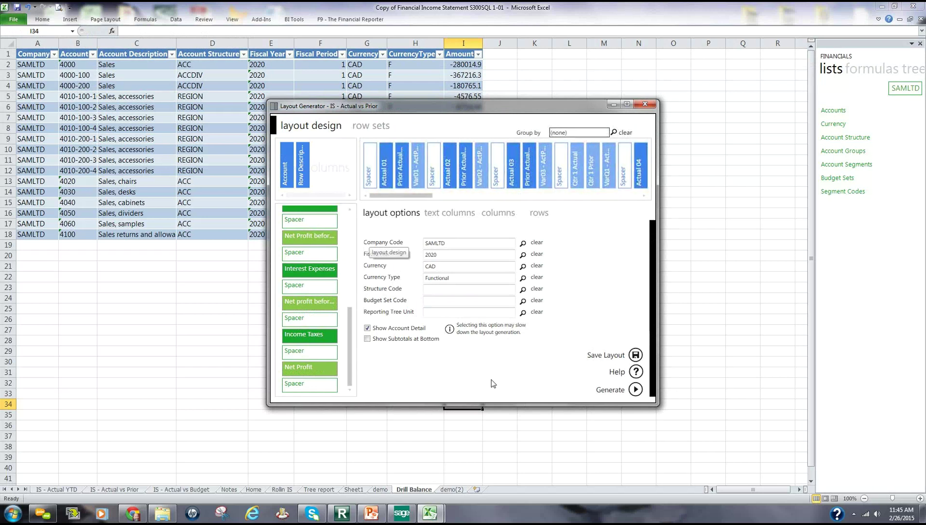
left_click(635, 389)
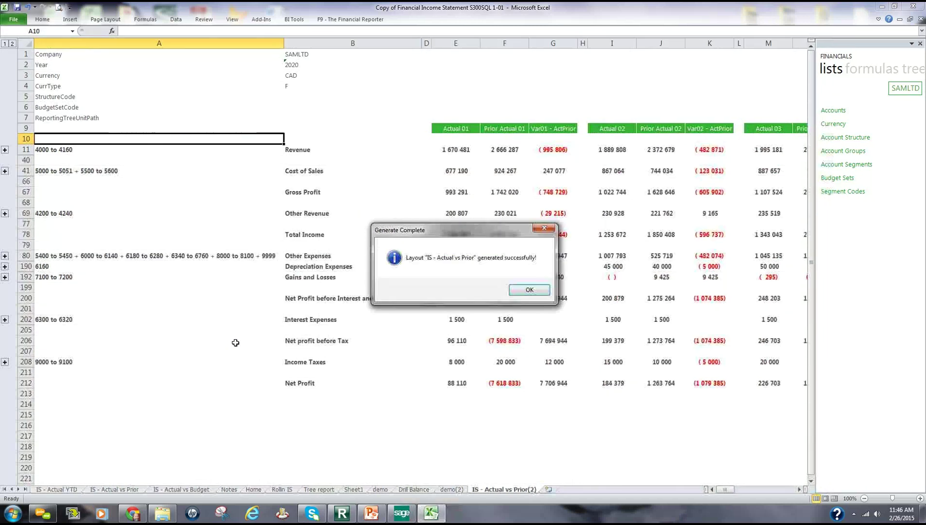
left_click(531, 291)
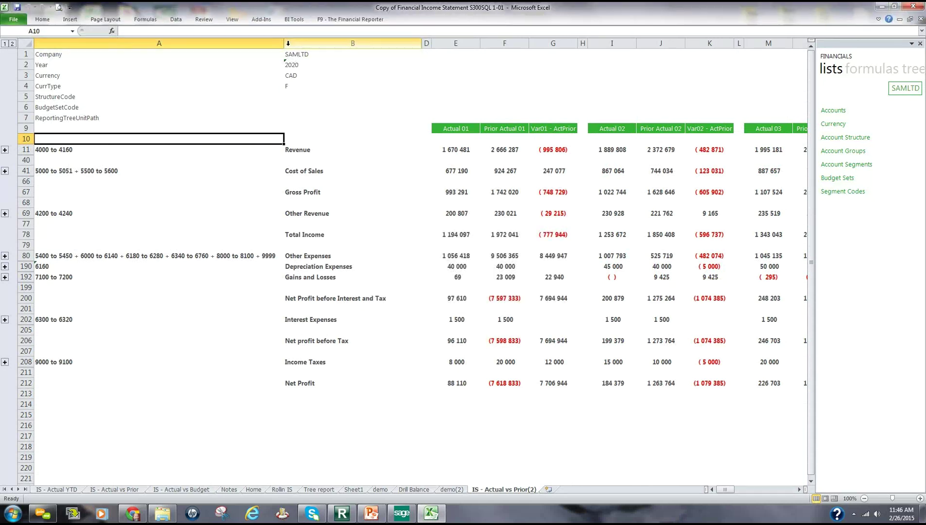
left_click_drag(284, 44, 156, 81)
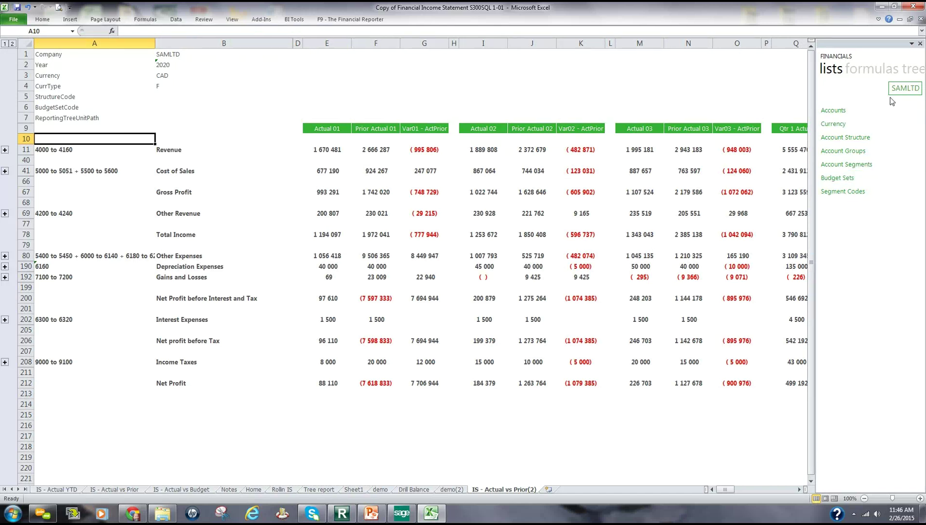
Add a new worksheet and insert the SAMLTD Accounts list starting at cell A12
left_click(548, 490)
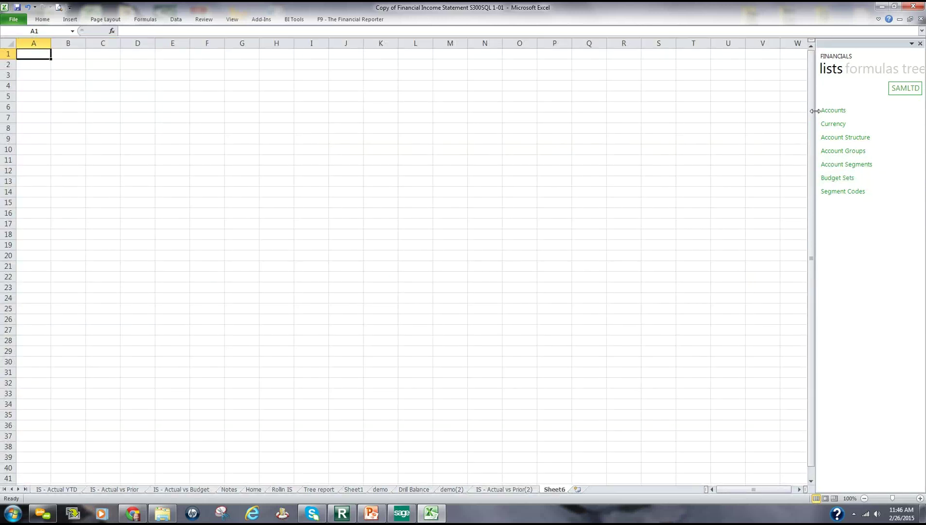
left_click_drag(815, 111, 792, 116)
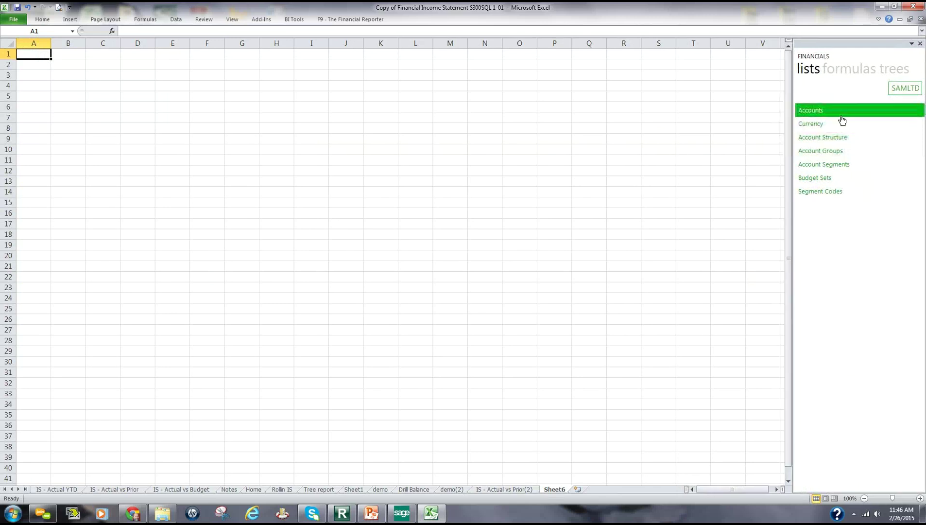
left_click_drag(821, 114, 41, 172)
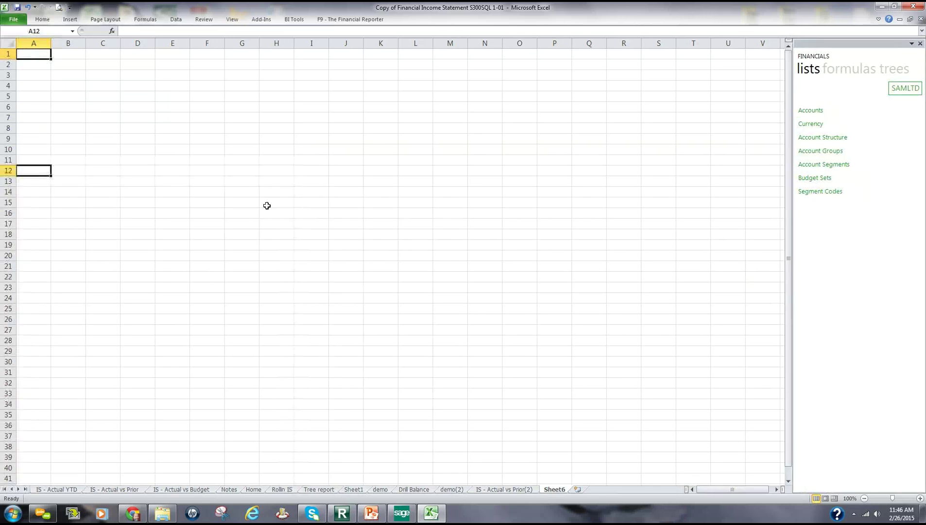
Fit the Account Number, Account Group Name and Account Description columns to their contents and look through the list
double_click(85, 43)
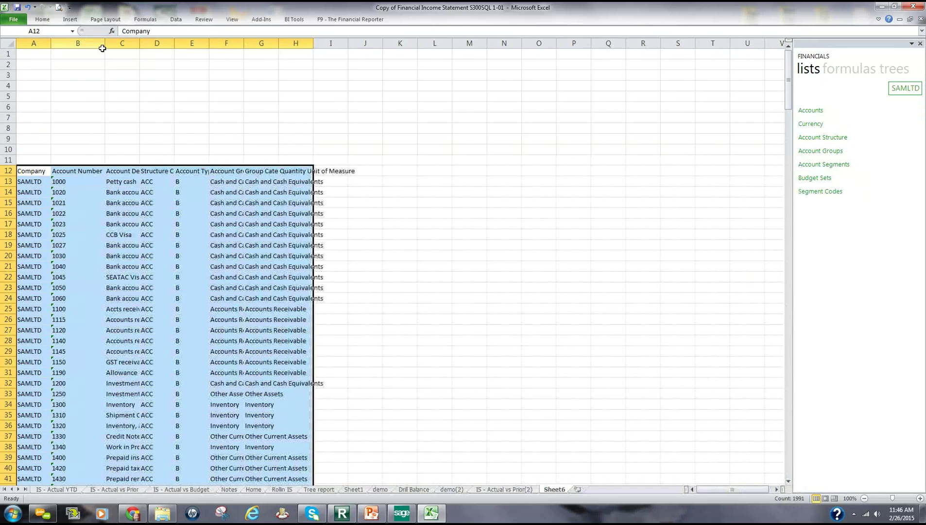
double_click(244, 39)
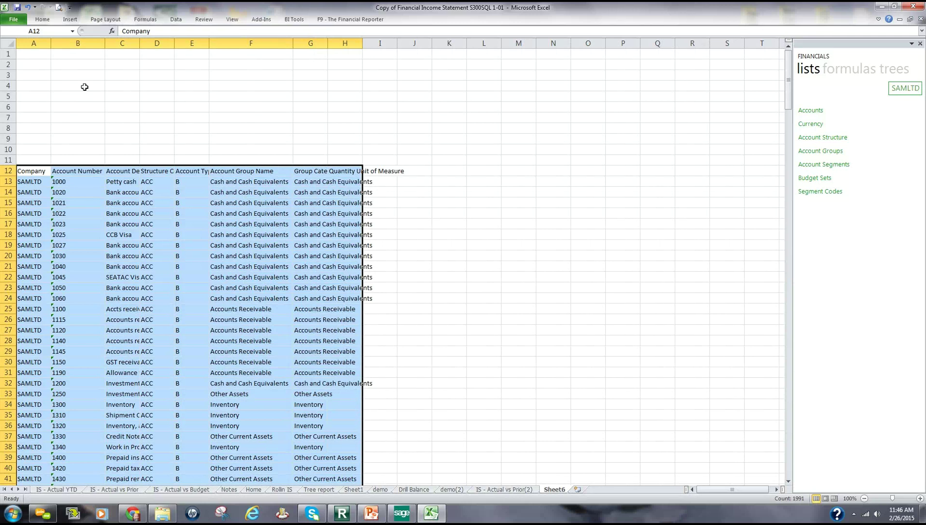
double_click(140, 43)
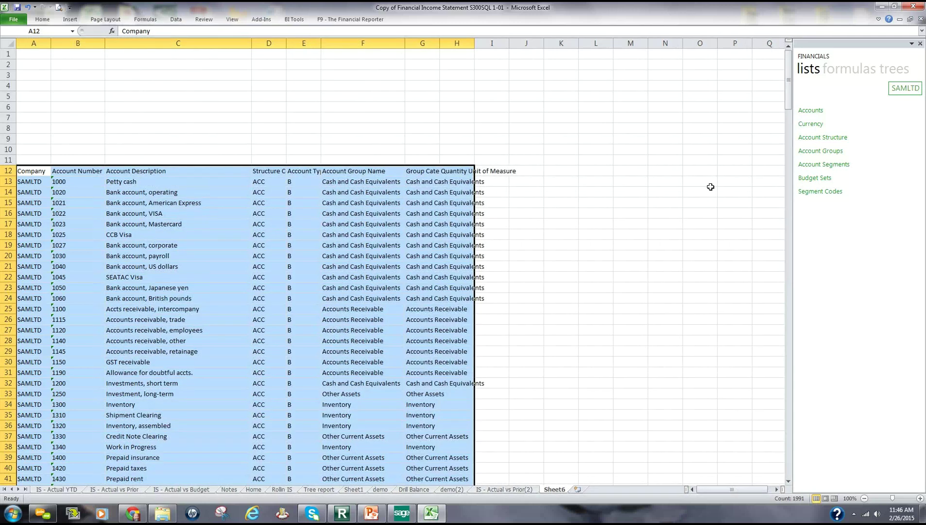
scroll(690, 301, "down", 6)
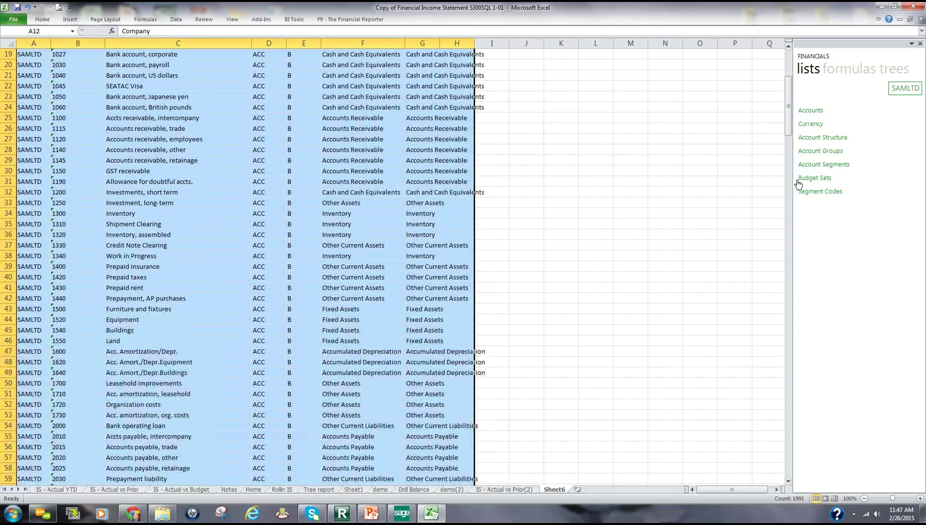
Insert the Currency list at K3, Account Structure at L14, Budget Sets at L22, Segment Codes at K29 and Account Groups at L38
left_click_drag(790, 131, 545, 80)
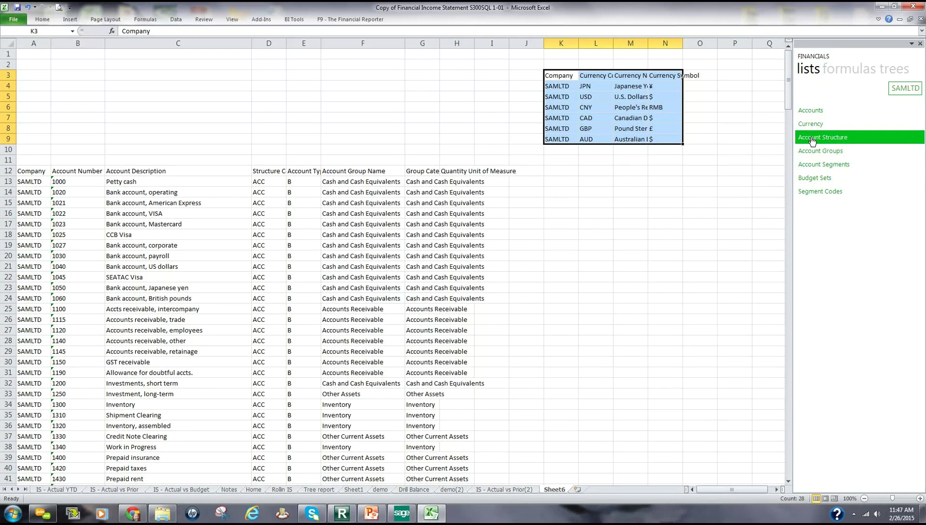
left_click_drag(813, 139, 578, 205)
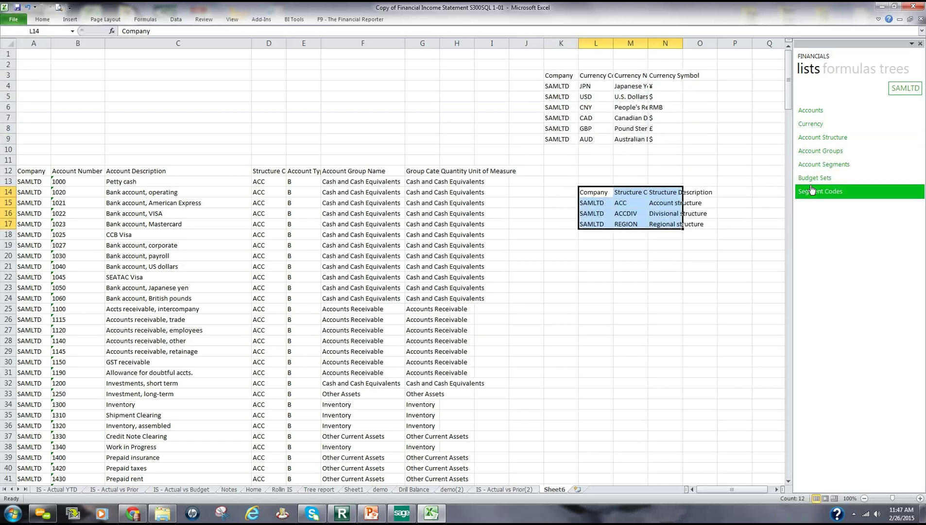
left_click_drag(814, 177, 594, 279)
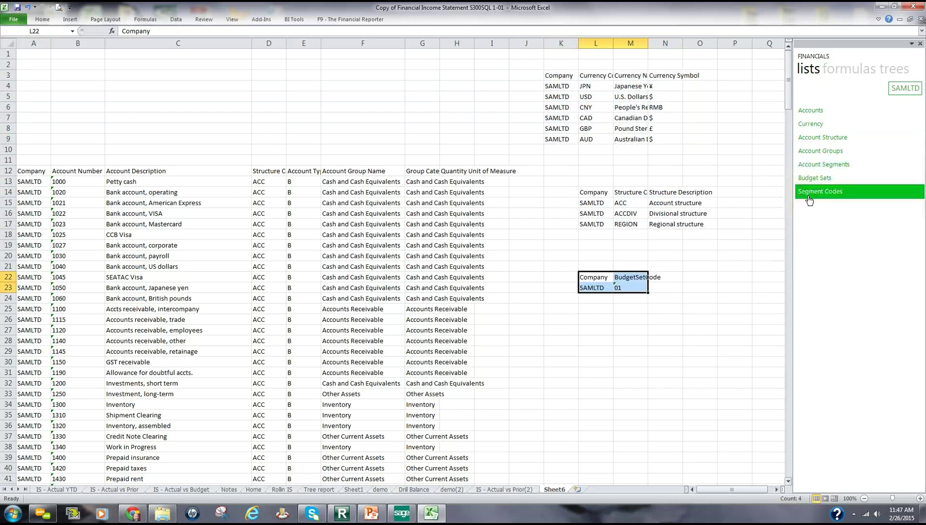
left_click_drag(809, 201, 563, 352)
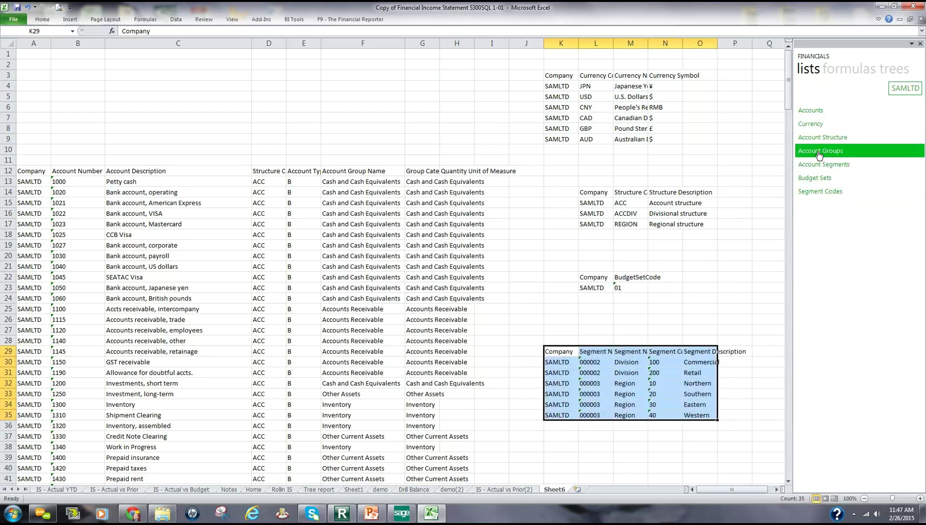
left_click_drag(819, 155, 581, 449)
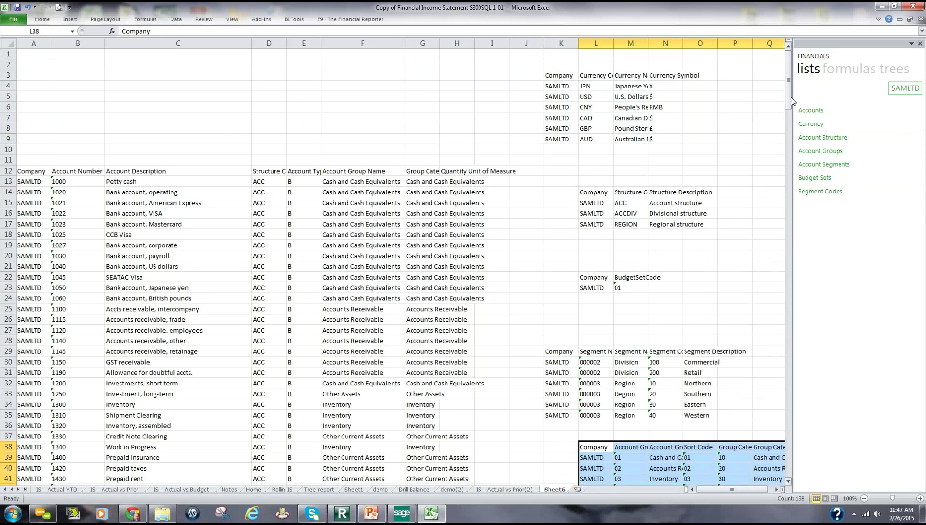
left_click_drag(791, 105, 789, 141)
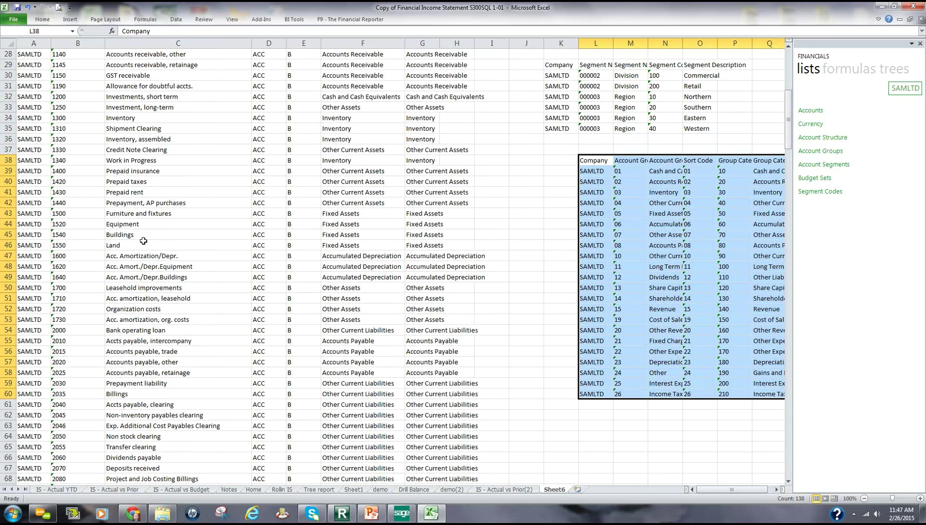
Compare the account list with the account group codes and group category descriptions in the Account Groups list
left_click_drag(28, 60, 379, 372)
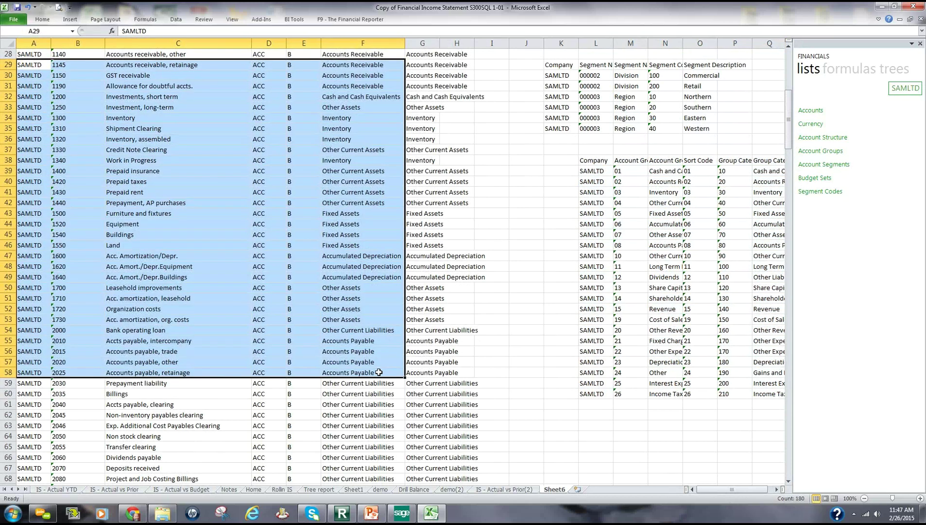
left_click(510, 327)
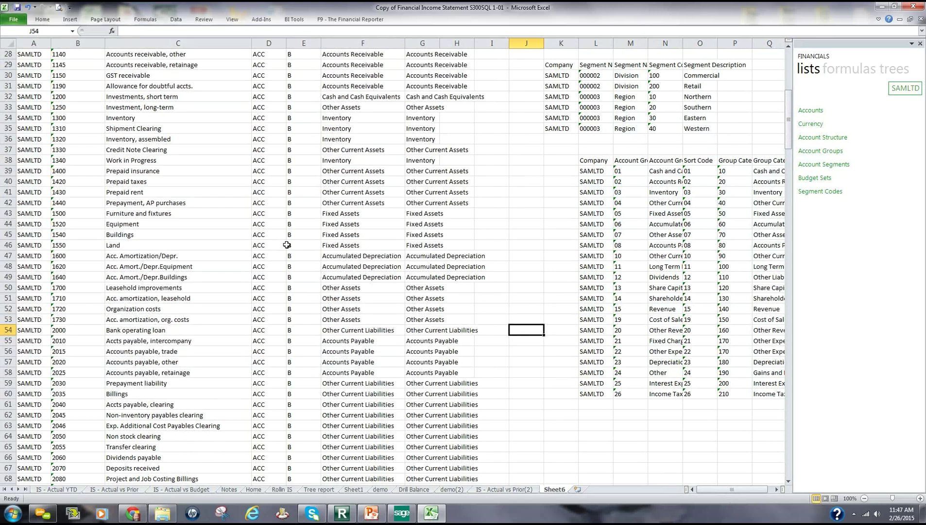
left_click_drag(747, 490, 752, 490)
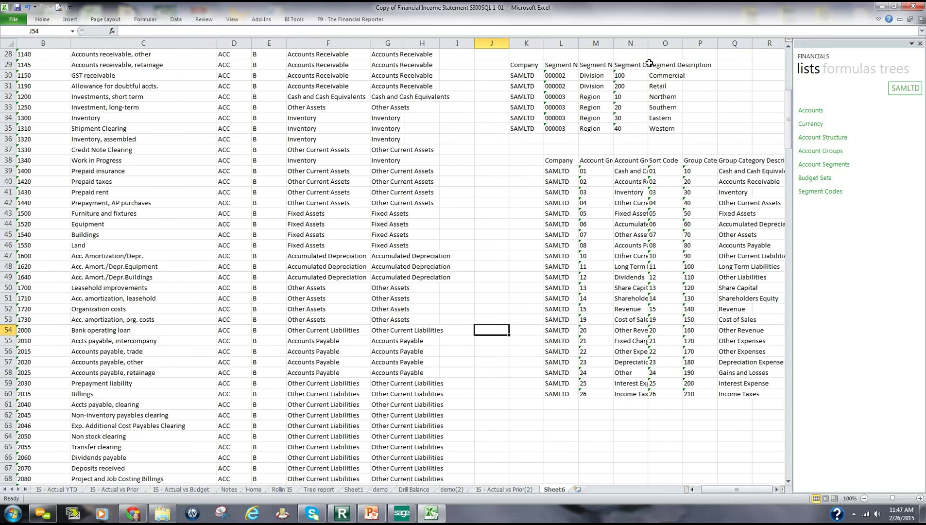
left_click(584, 171)
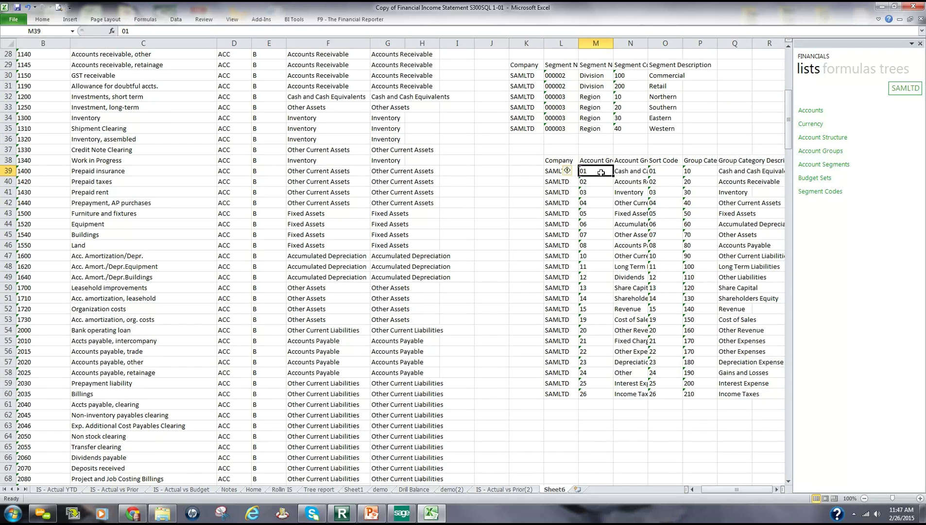
left_click(722, 174)
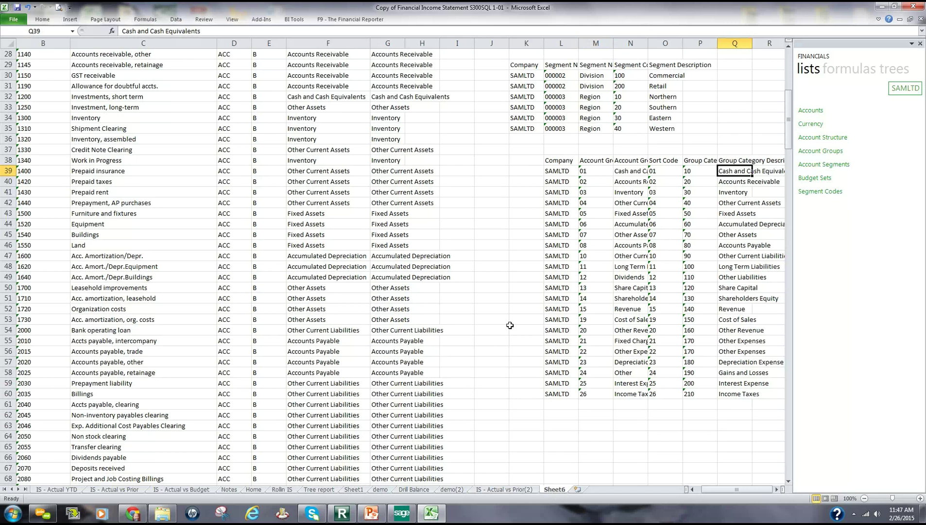
Delete columns J to Z containing the currency, structure, budget set, segment code and account group lists
left_click_drag(505, 43, 729, 42)
left_click_drag(776, 73, 774, 77)
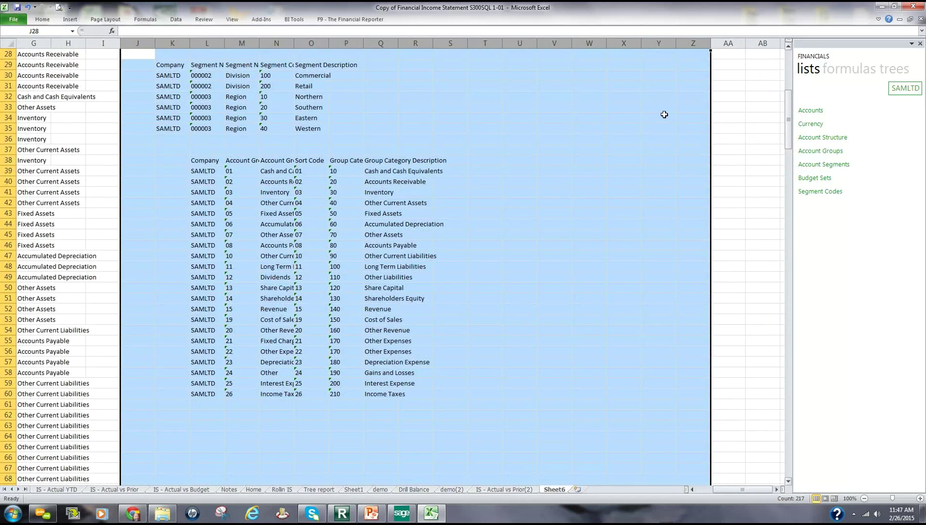
right_click(608, 45)
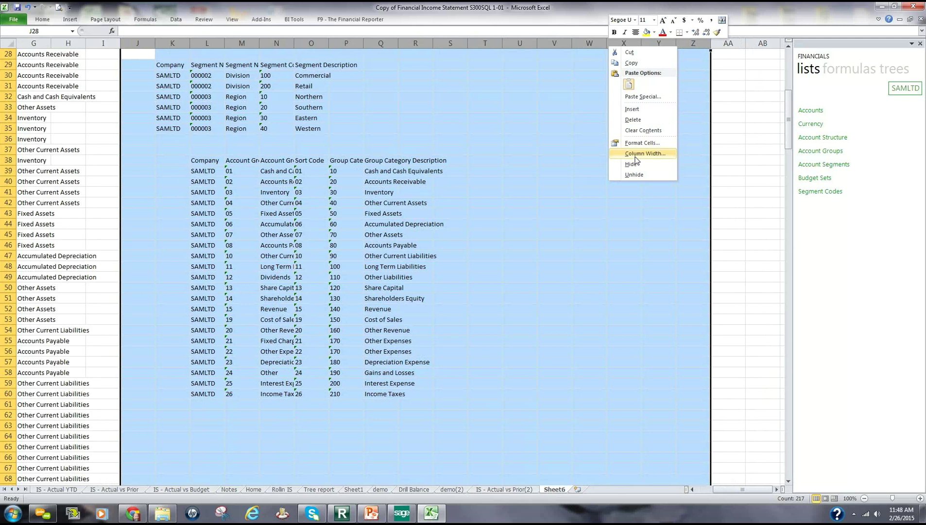
left_click(629, 120)
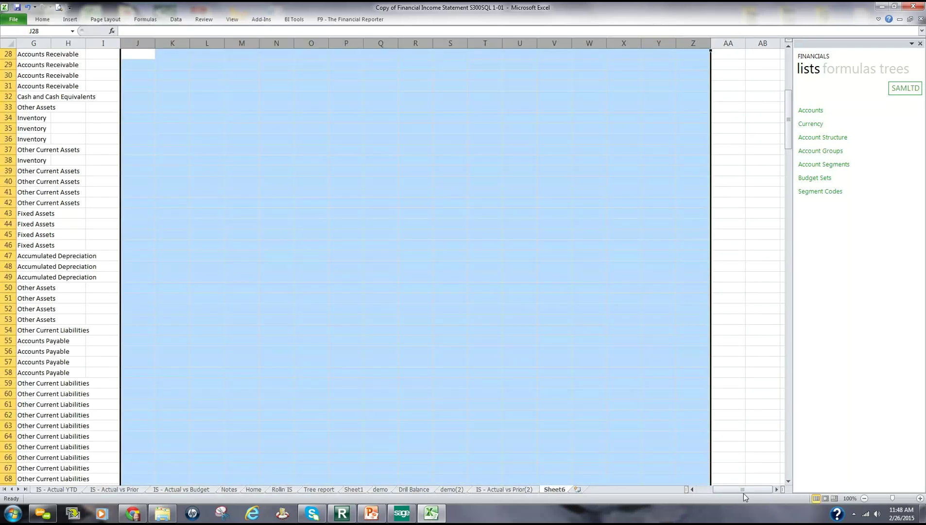
Delete rows 13 to 111 containing the balance sheet accounts listed above the 4000 Sales account
left_click_drag(743, 494, 709, 491)
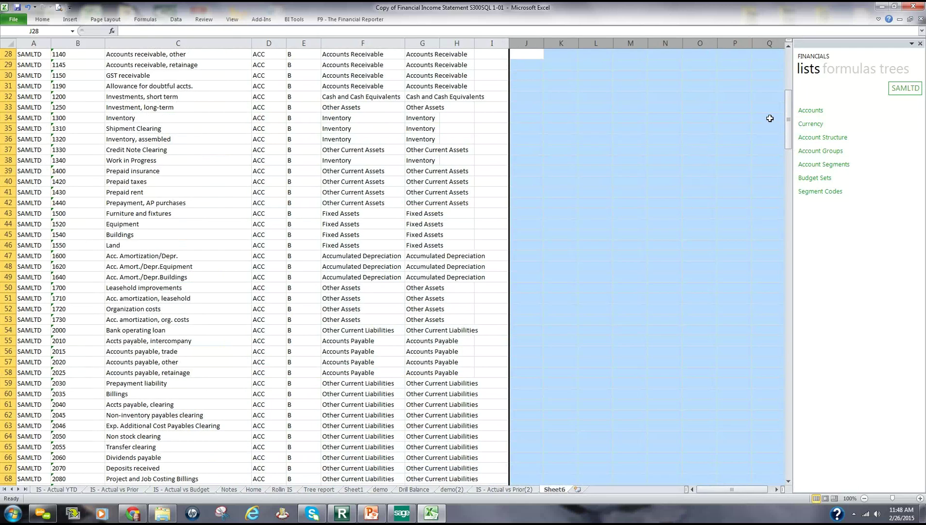
left_click_drag(789, 129, 789, 87)
left_click(382, 129)
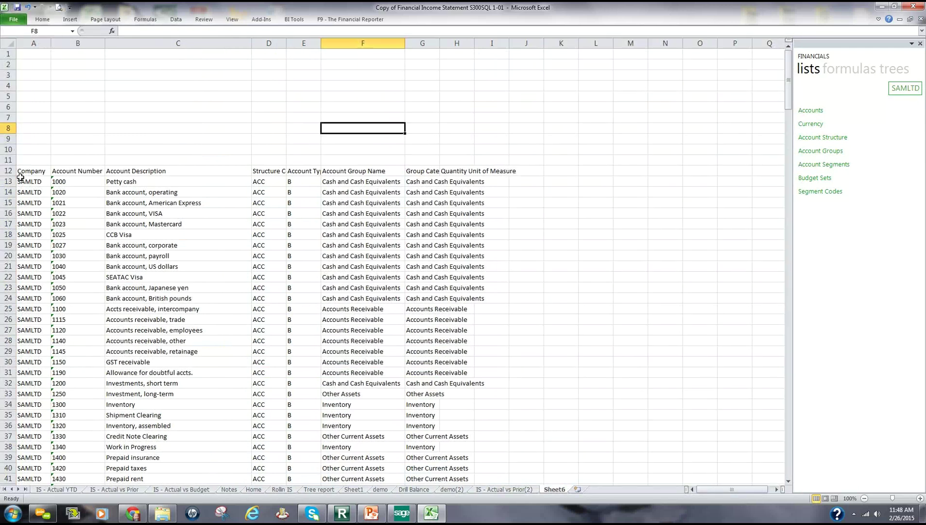
left_click_drag(5, 181, 8, 88)
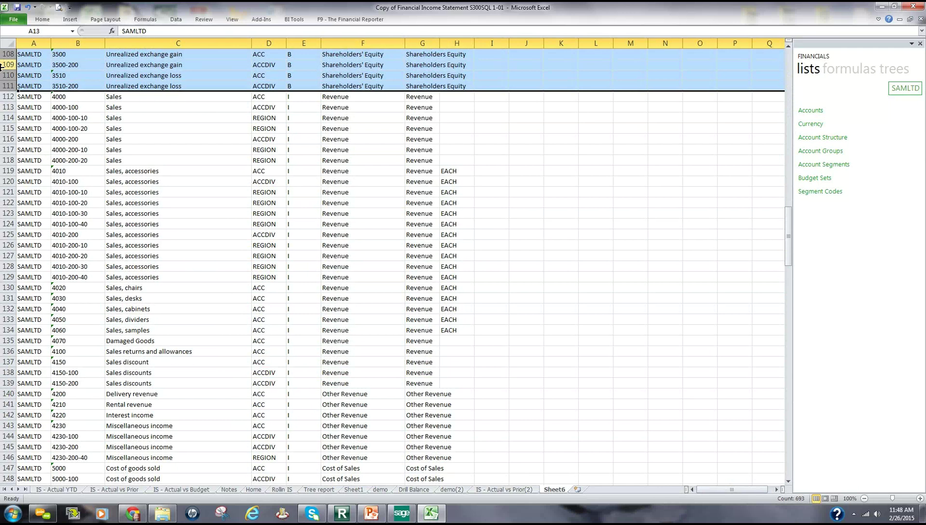
right_click(8, 76)
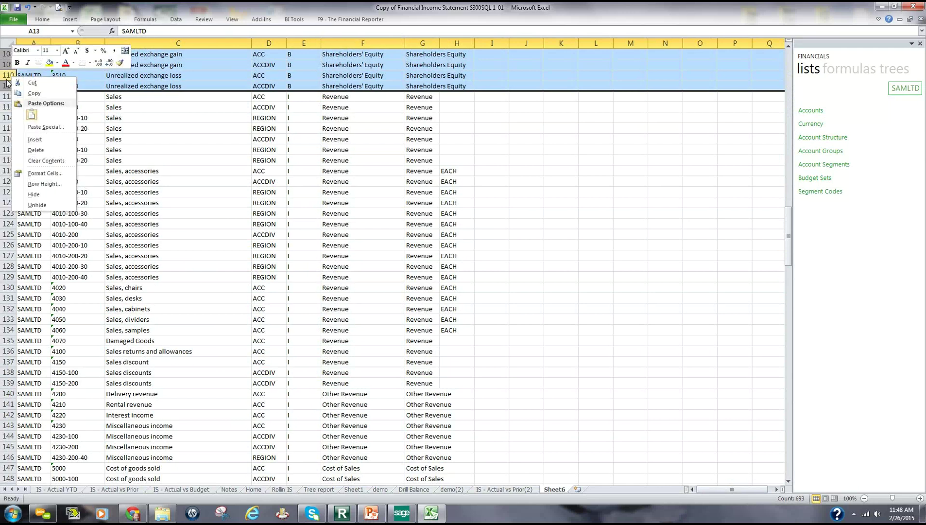
left_click(36, 150)
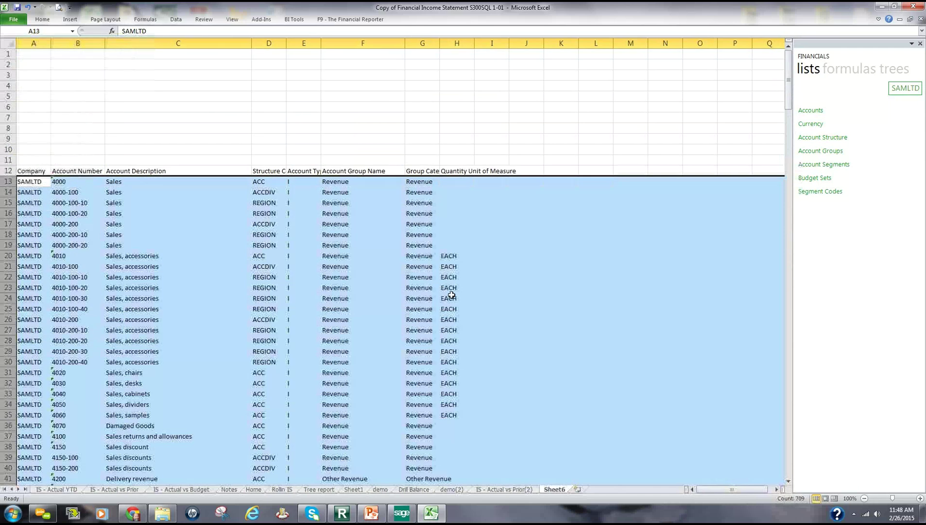
left_click(414, 121)
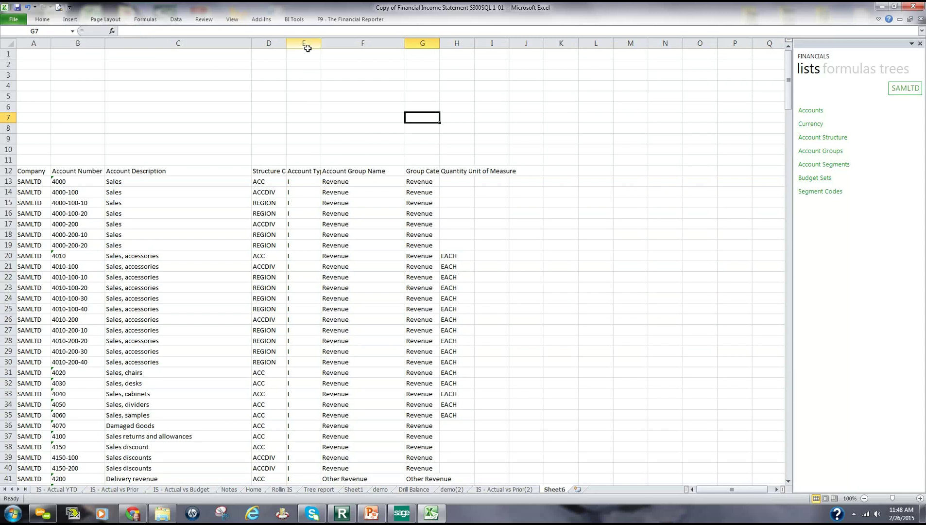
Delete columns E to K and the Company column, keeping the account number, account description and structure code
left_click_drag(307, 48, 566, 47)
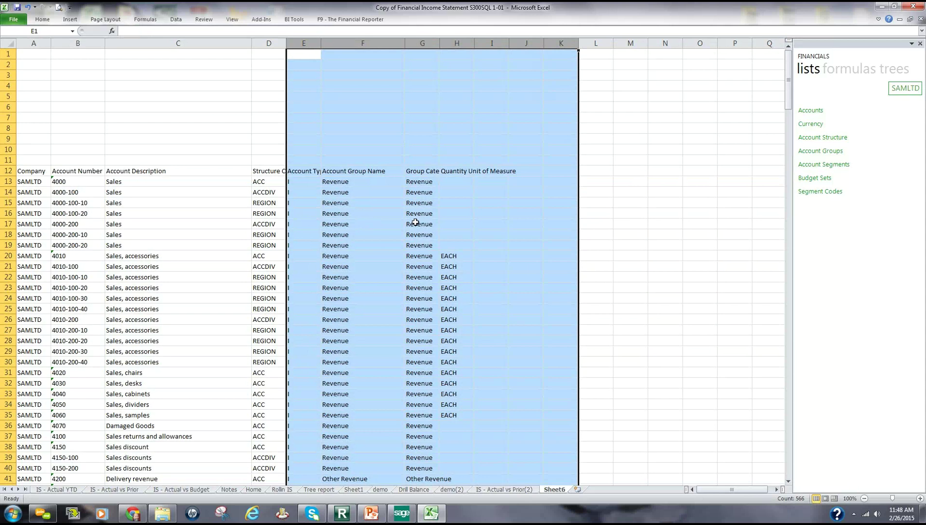
right_click(386, 44)
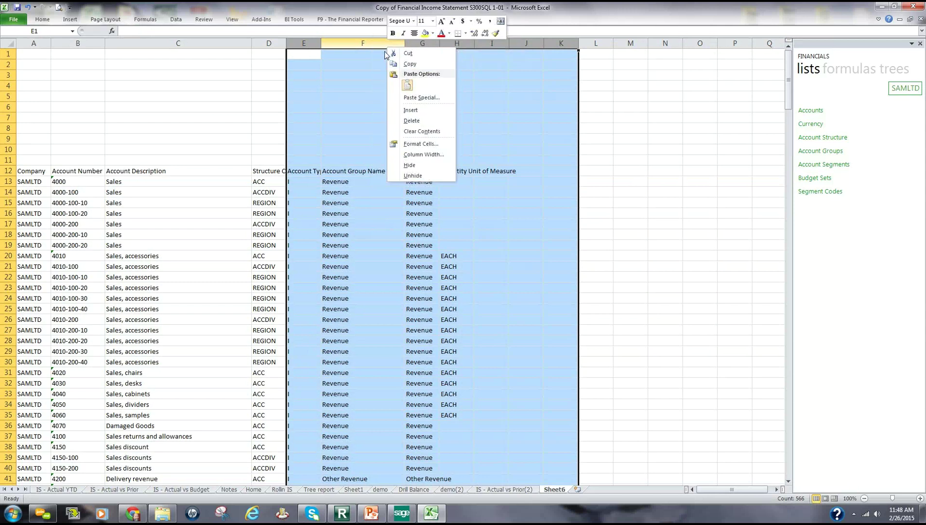
left_click(417, 120)
left_click(175, 109)
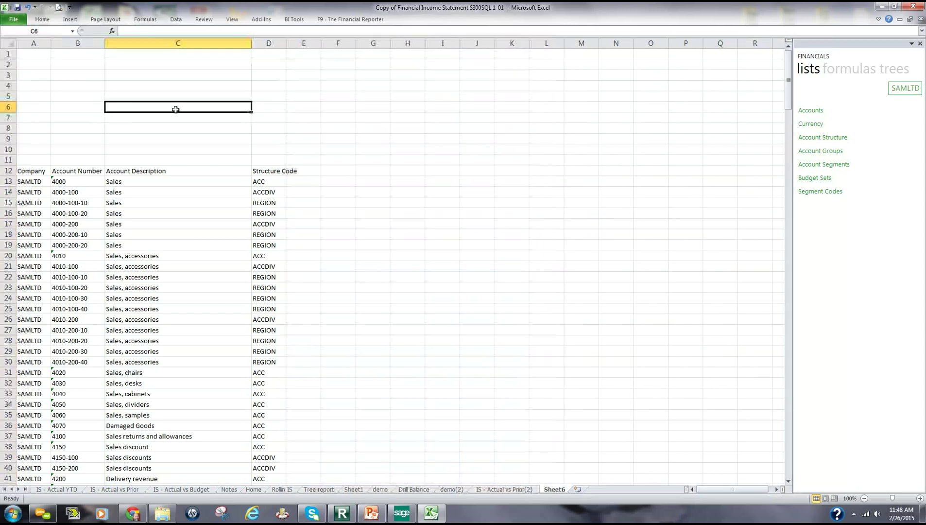
right_click(36, 43)
left_click(70, 118)
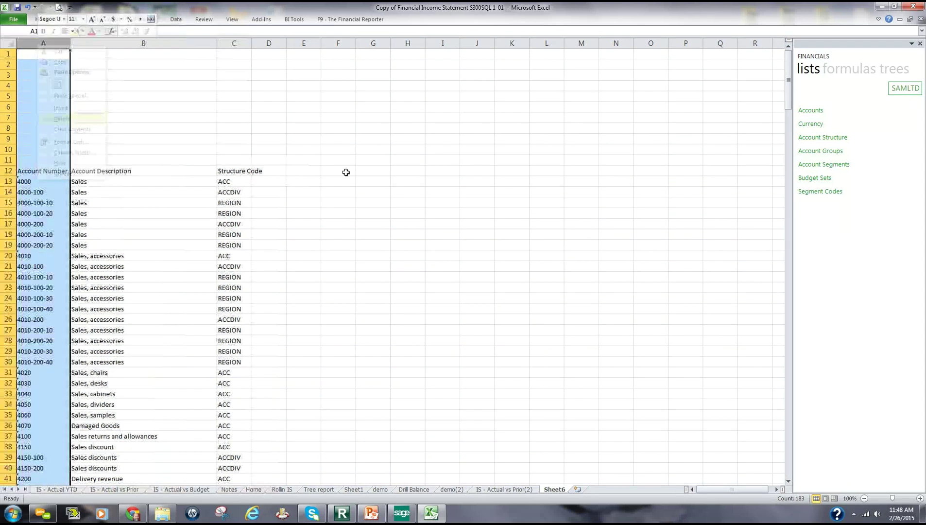
left_click(475, 181)
Enter the labels Company, Year and Period in cells A1 to A3
left_click(45, 53)
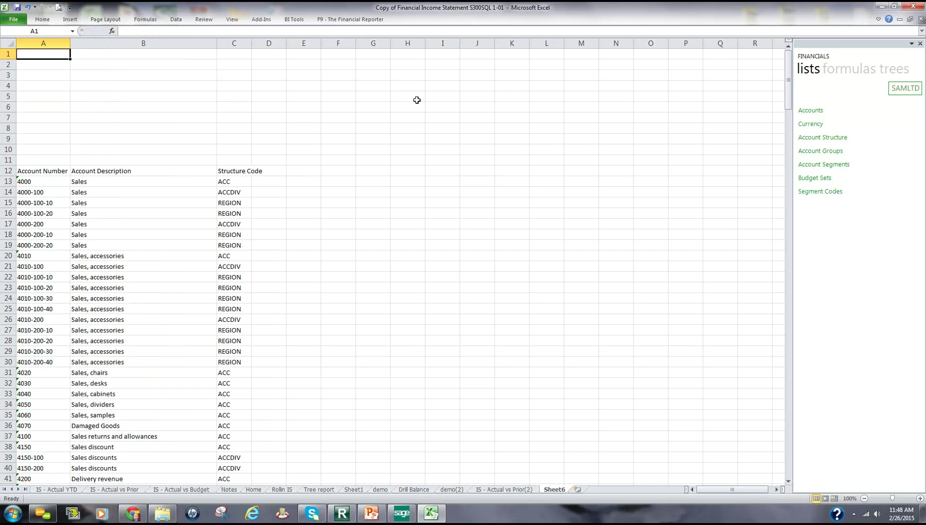
type("C")
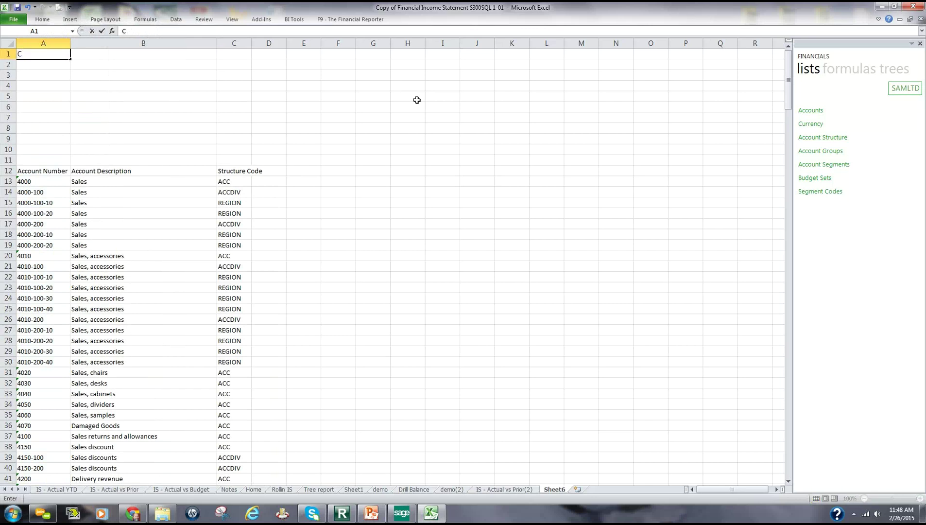
type("ompany")
key("Return")
type("Y")
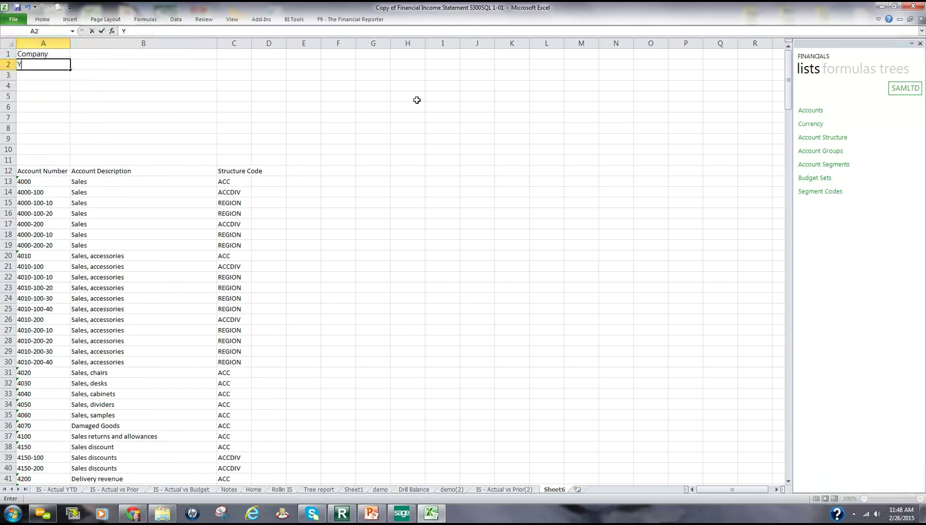
type("erar")
key("Return")
key("Up")
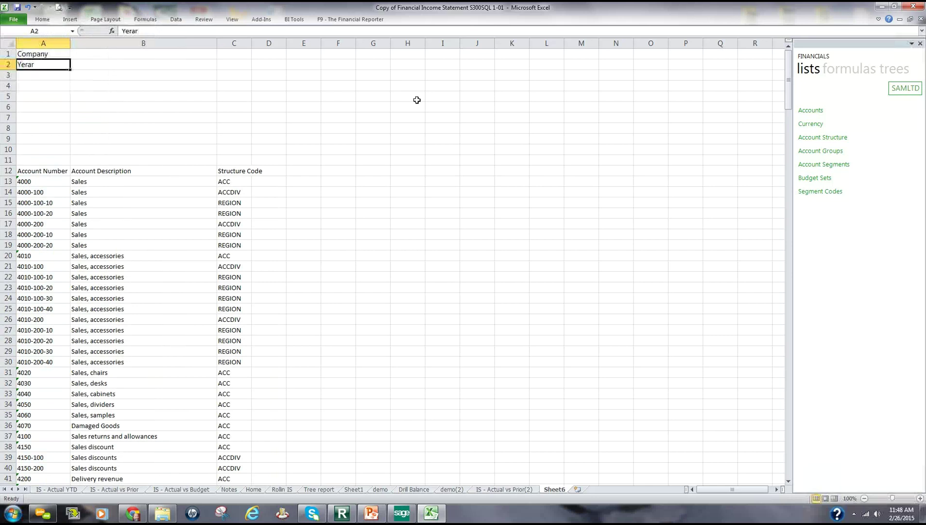
type("Year")
key("Return")
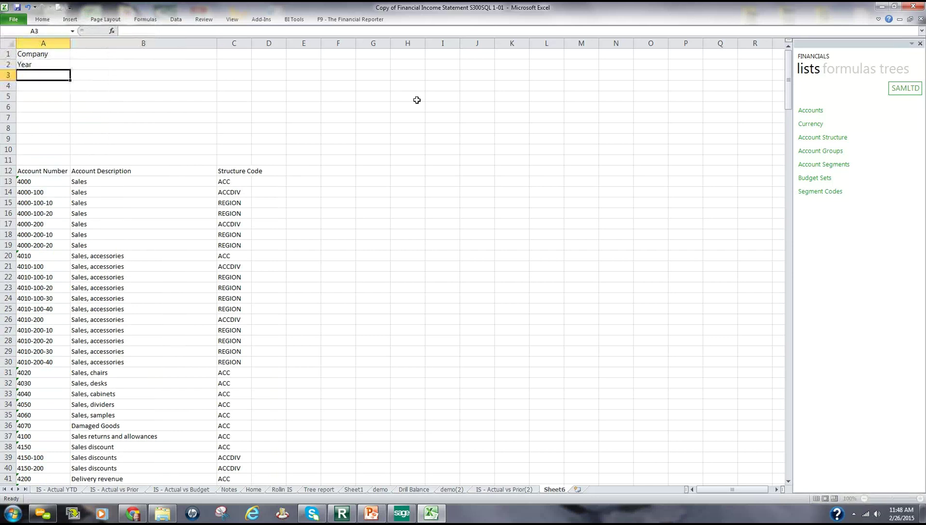
type("Period")
key("Return")
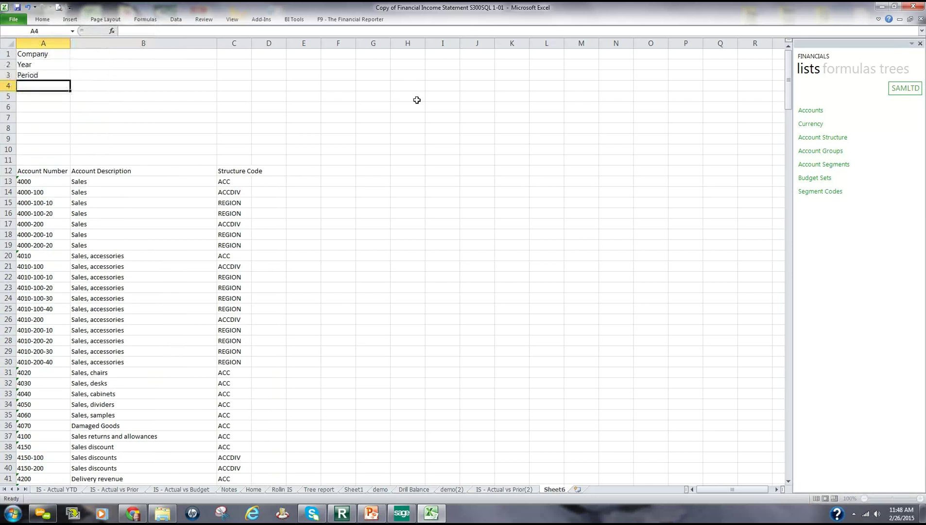
Add the labels Currency, Currency Type and Reporting Tree in cells A4 to A6
type("Currency")
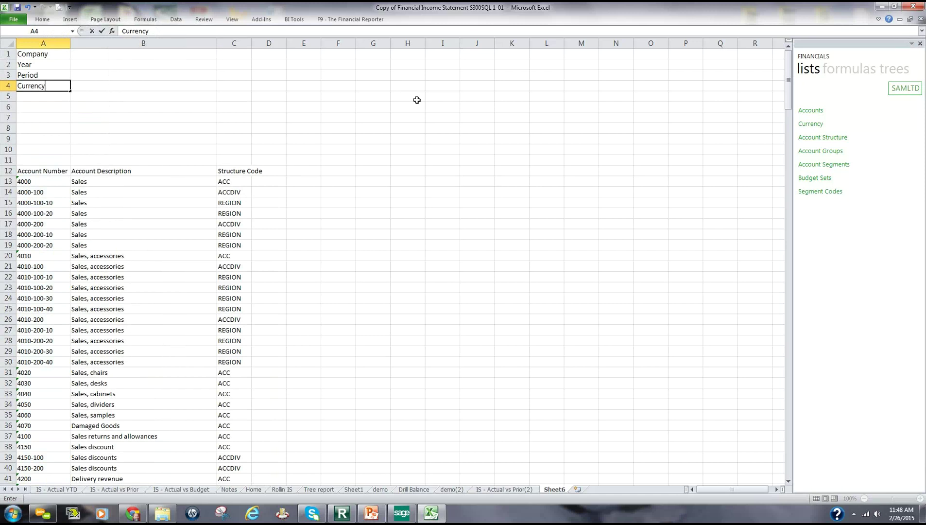
key("Return")
type("Currency")
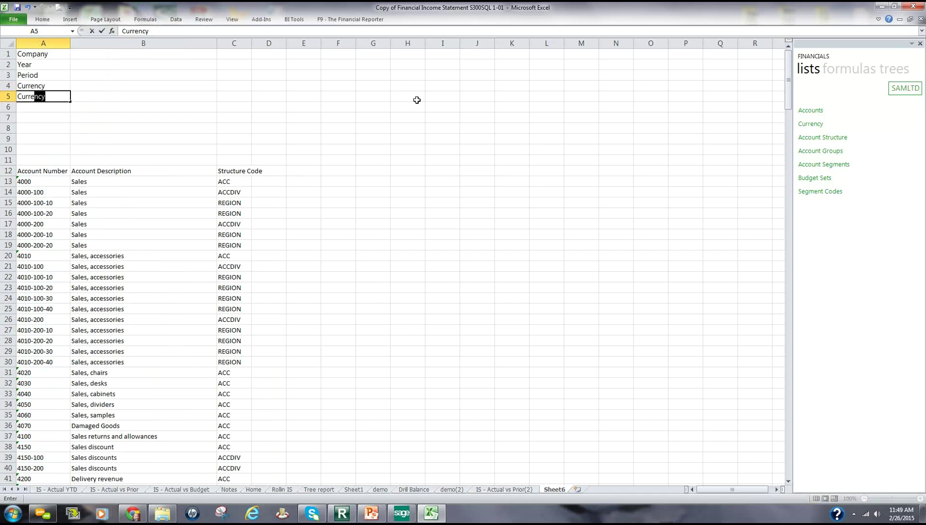
type(" Tuy[")
key("BackSpace")
key("BackSpace")
type("ype")
key("Return")
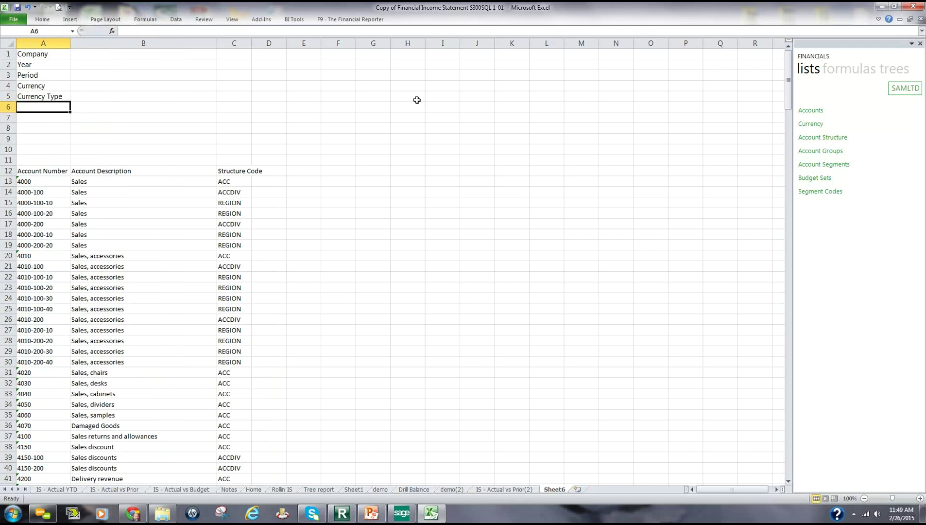
type("Reporting ")
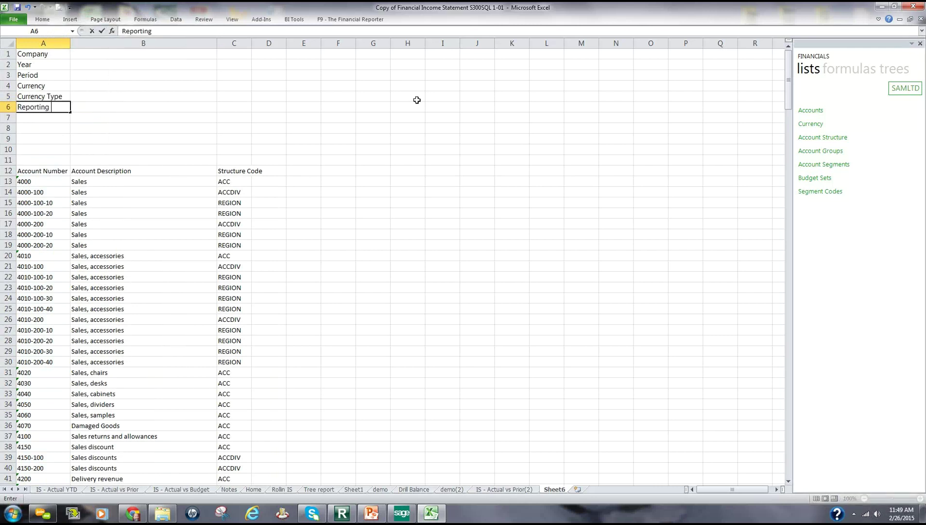
type("Tree")
key("Return")
left_click(256, 106)
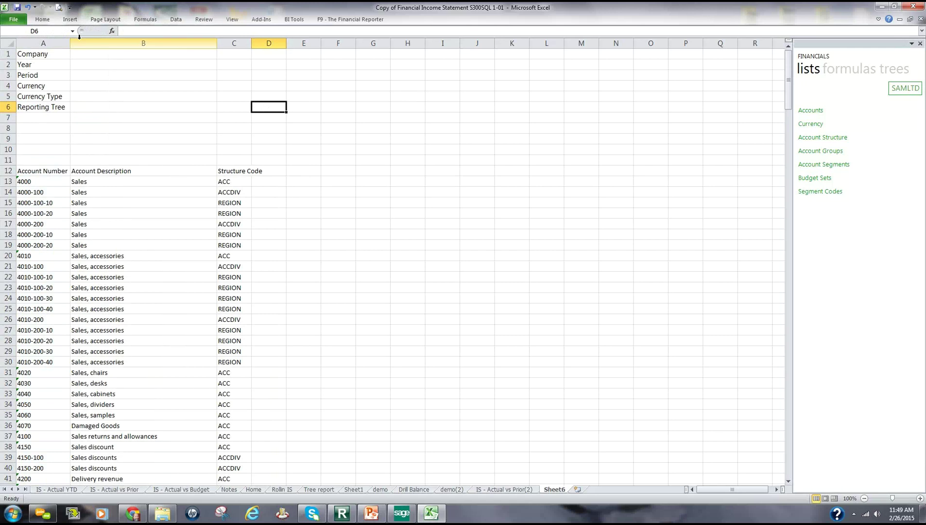
Fill in the company as SAMLTD, the year as 2019 and the period as 1 in cells B1 to B3
left_click(138, 54)
type("2019")
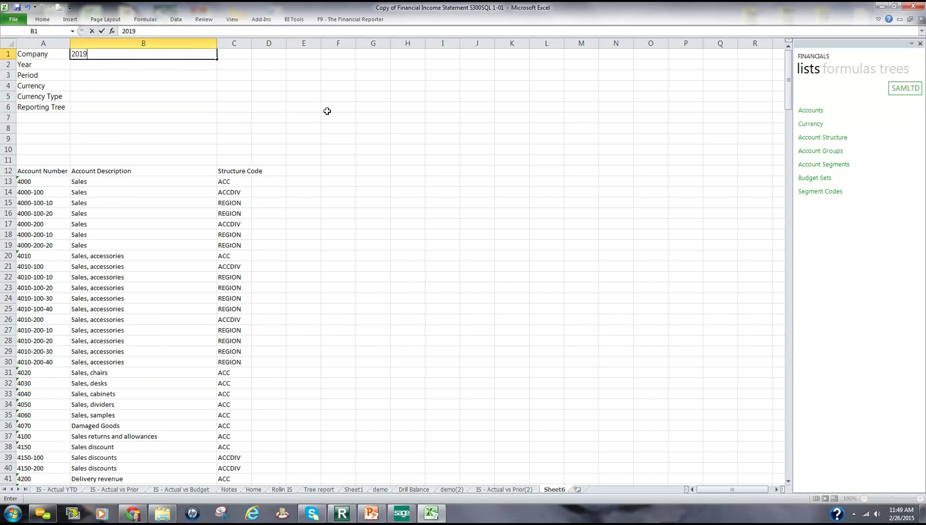
key("Return")
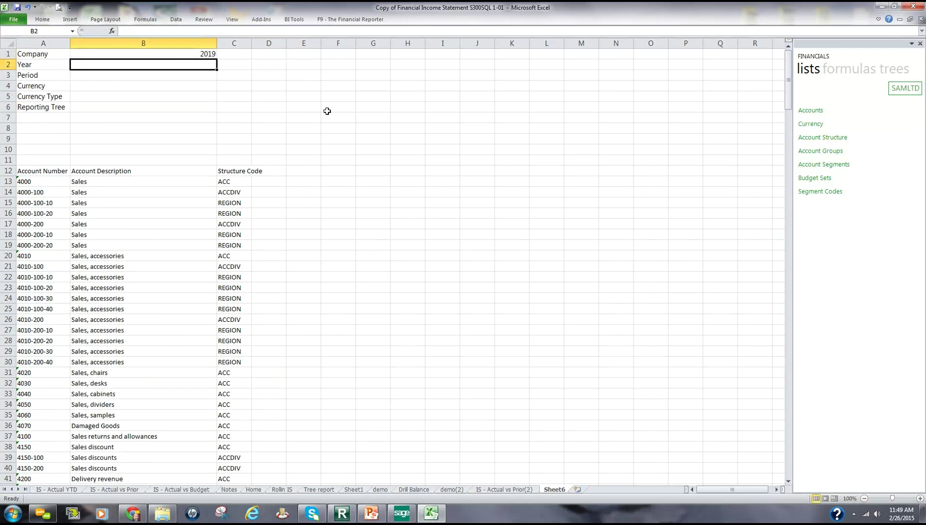
key("Up")
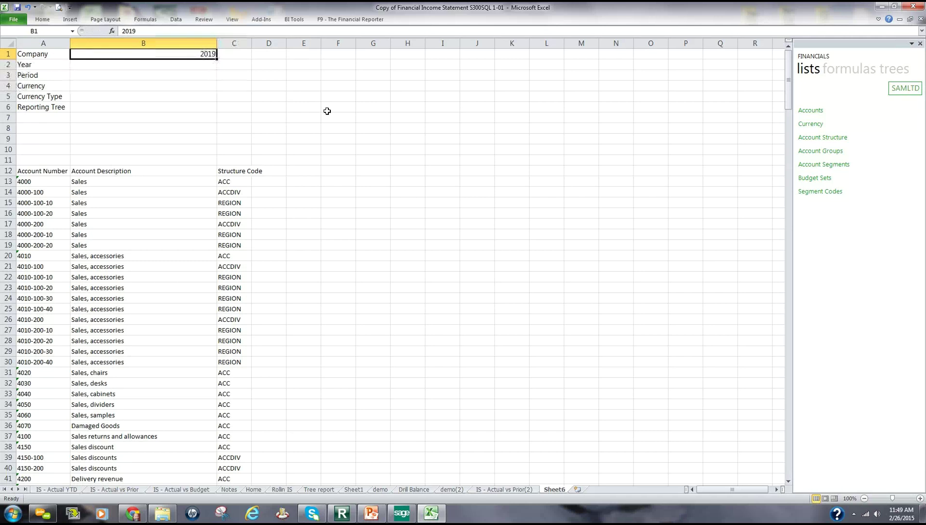
type("SAMLTD")
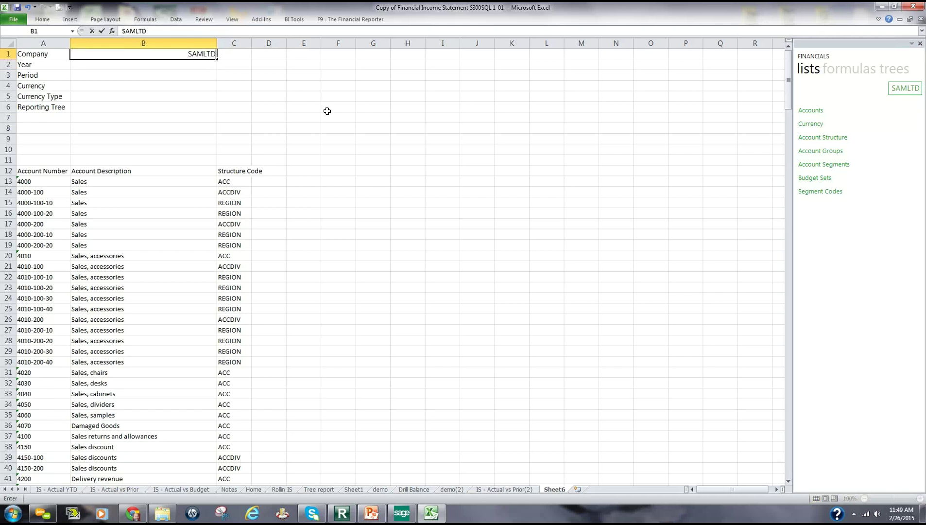
key("Return")
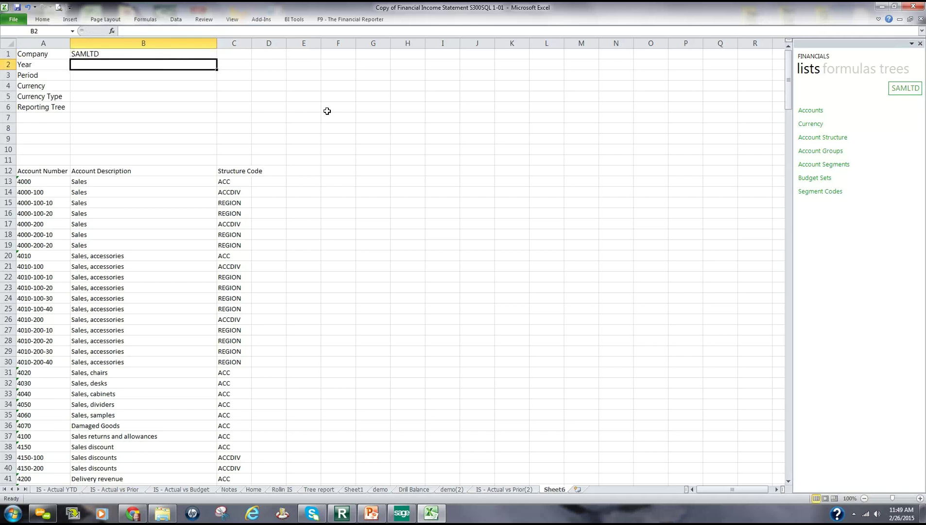
type("2019")
key("Return")
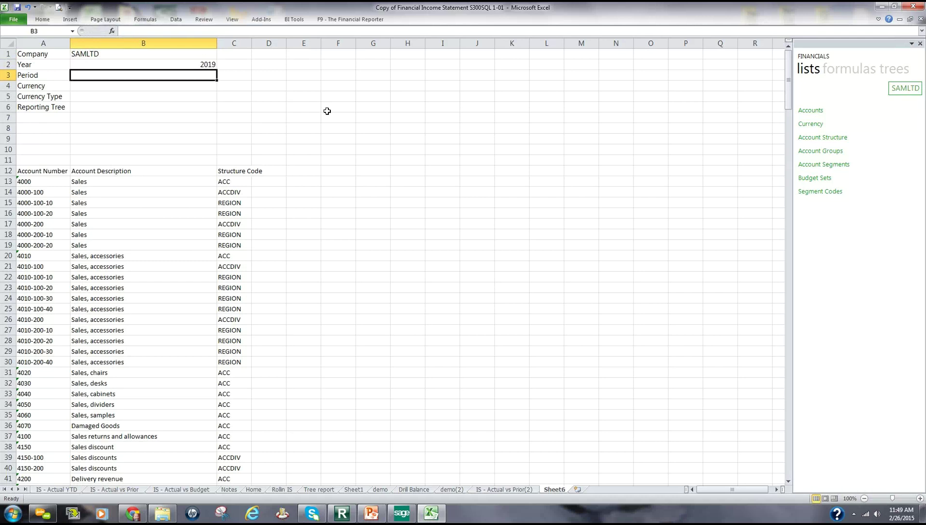
type("1")
key("Return")
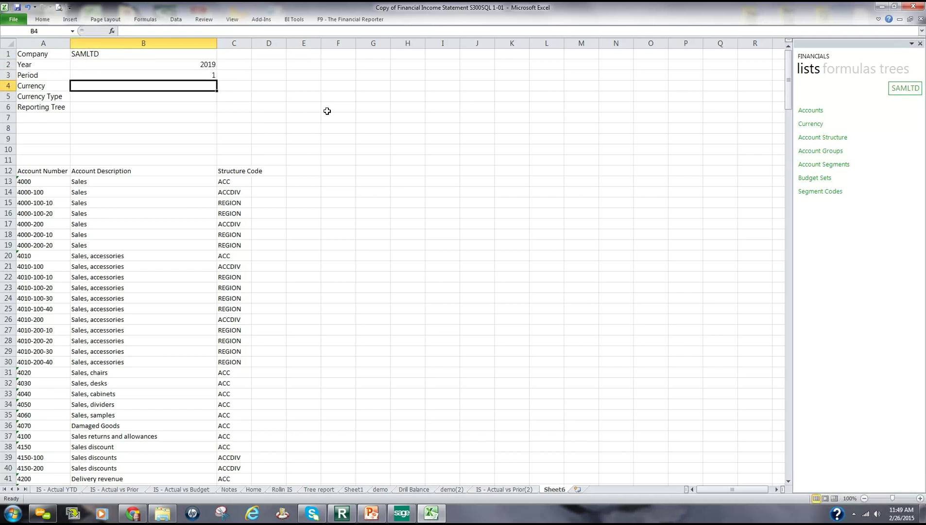
Set the currency to CAD in B4 and the currency type to F in B5
type("ca")
key("BackSpace")
key("BackSpace")
key("BackSpace")
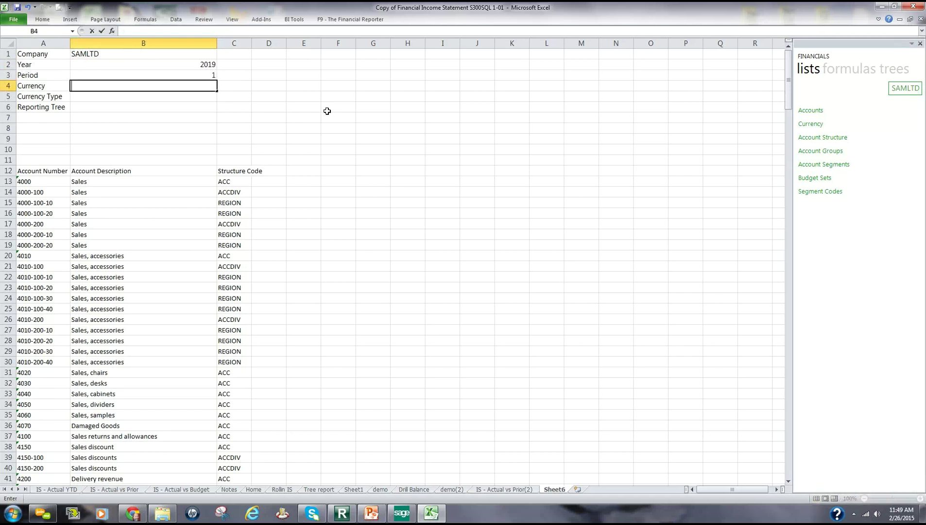
type("CAD")
key("Return")
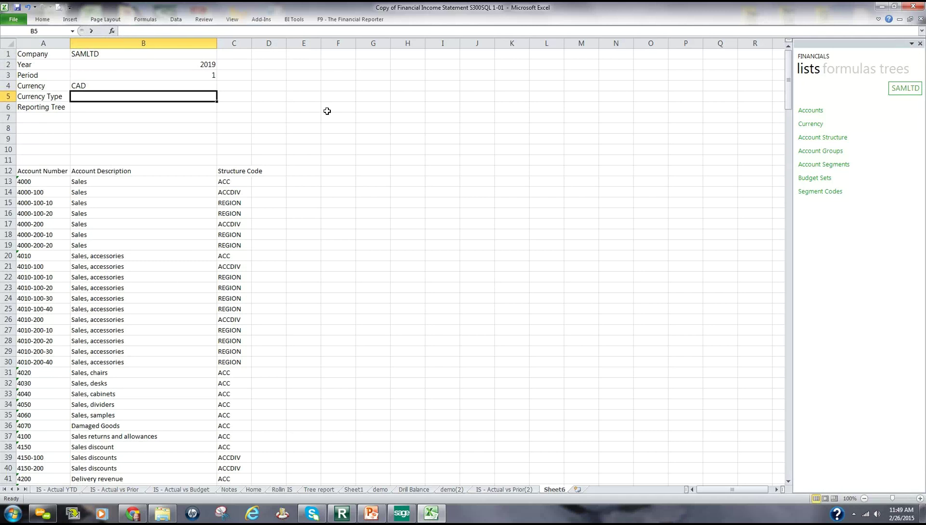
type("F")
key("Tab")
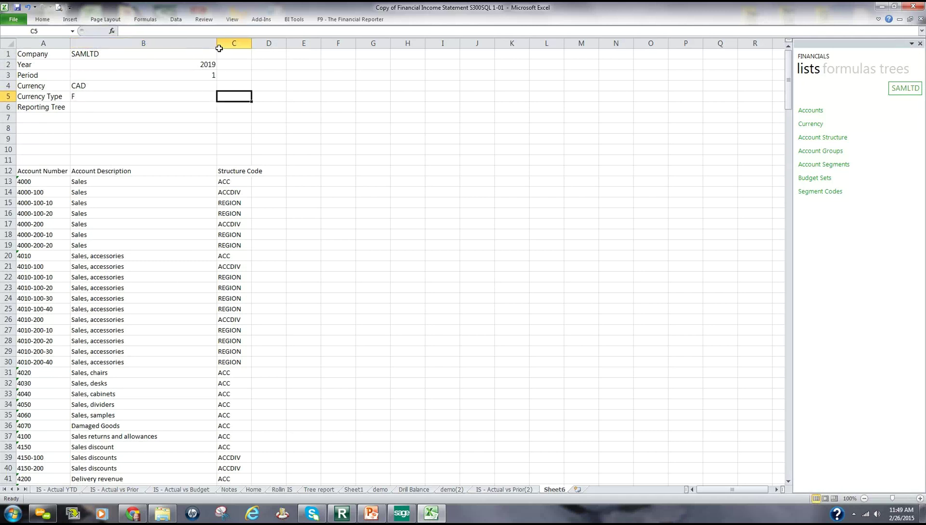
Left-align the year and period values in B2:B3 and narrow column B to suit its contents
left_click_drag(217, 45, 194, 47)
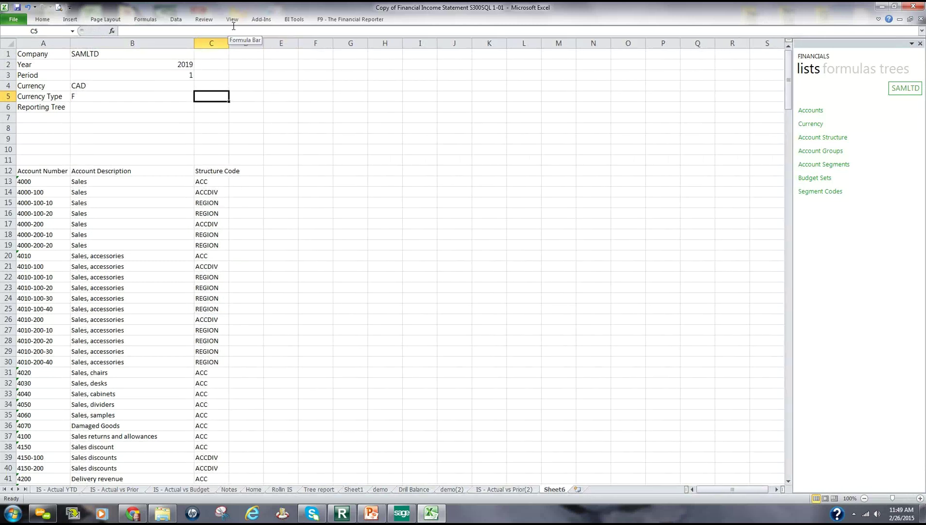
left_click(43, 19)
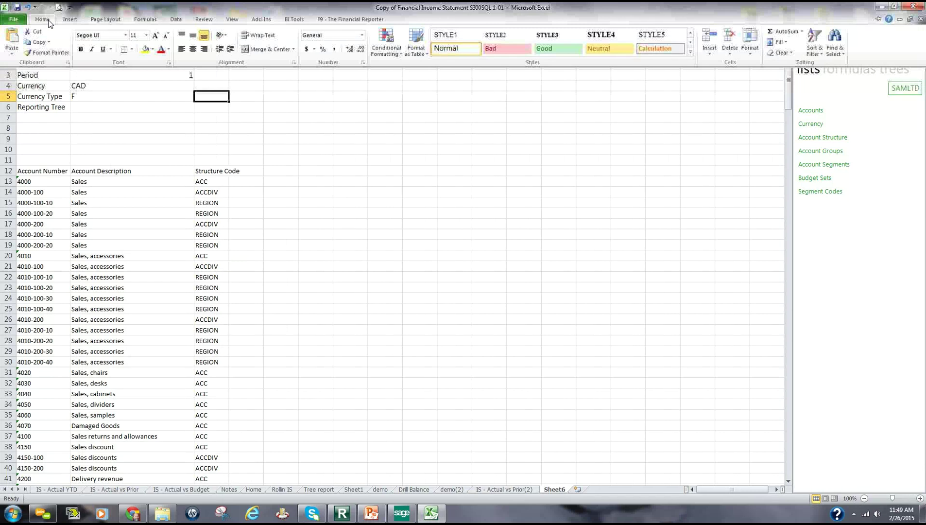
left_click(153, 91)
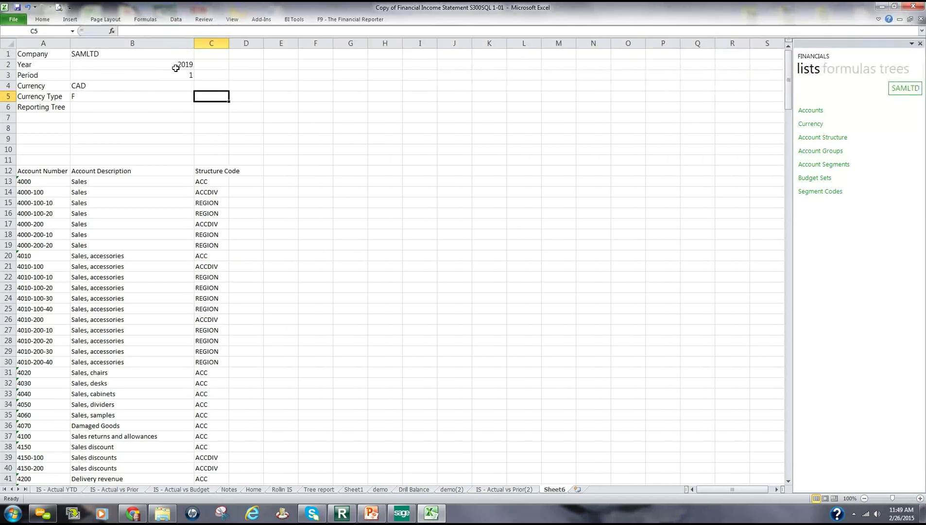
left_click_drag(174, 64, 174, 76)
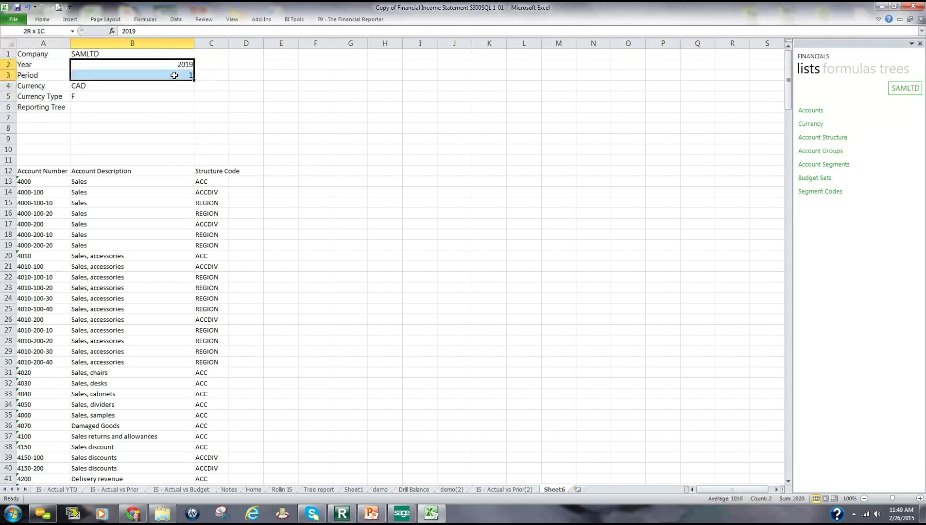
left_click(43, 19)
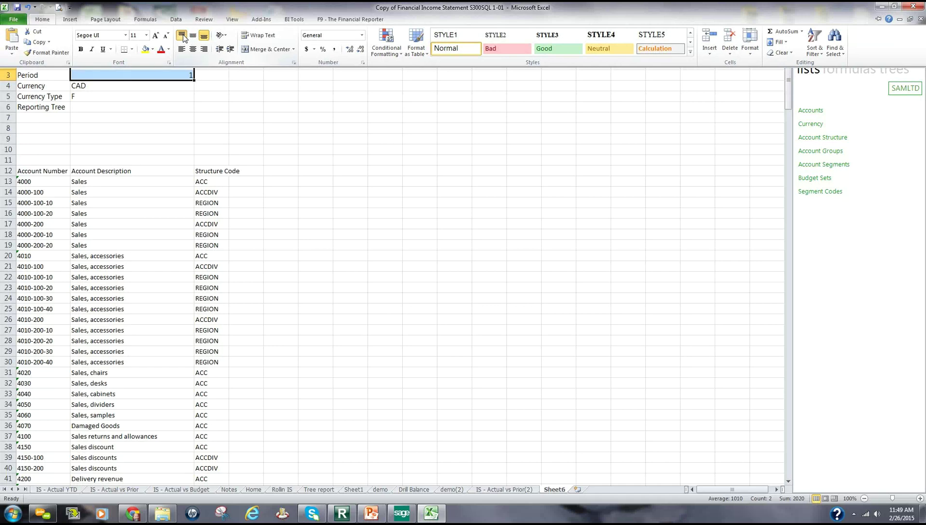
left_click(188, 49)
left_click(287, 108)
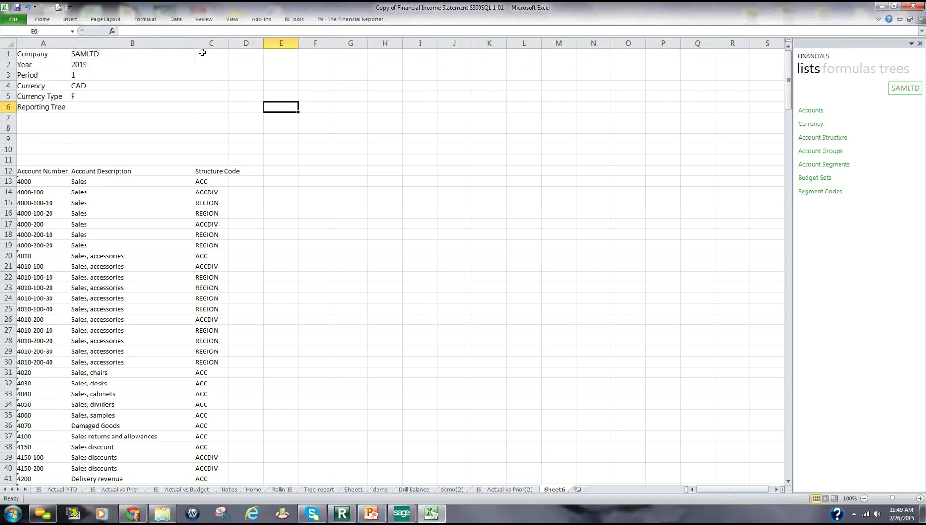
left_click_drag(189, 40, 166, 40)
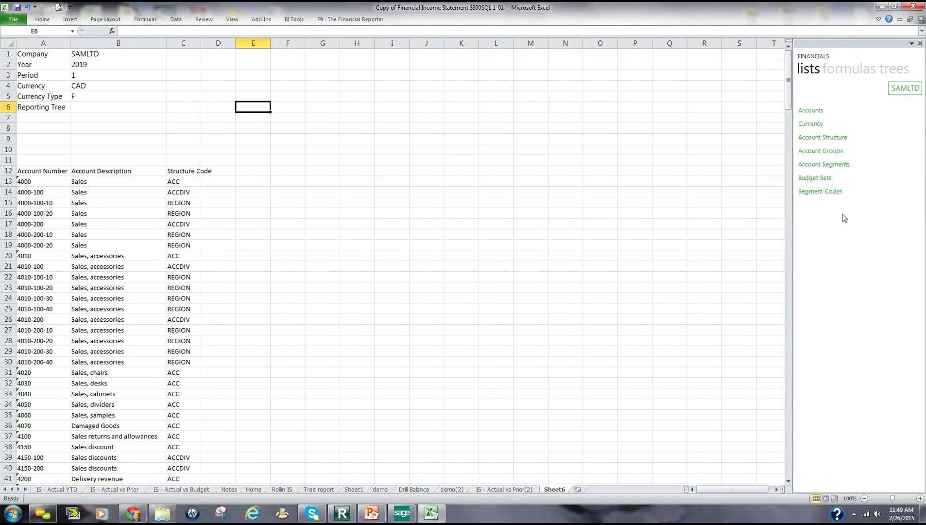
Insert the Actual formula in cell E13 and link its Account argument to A13 and Company to B1
left_click(851, 73)
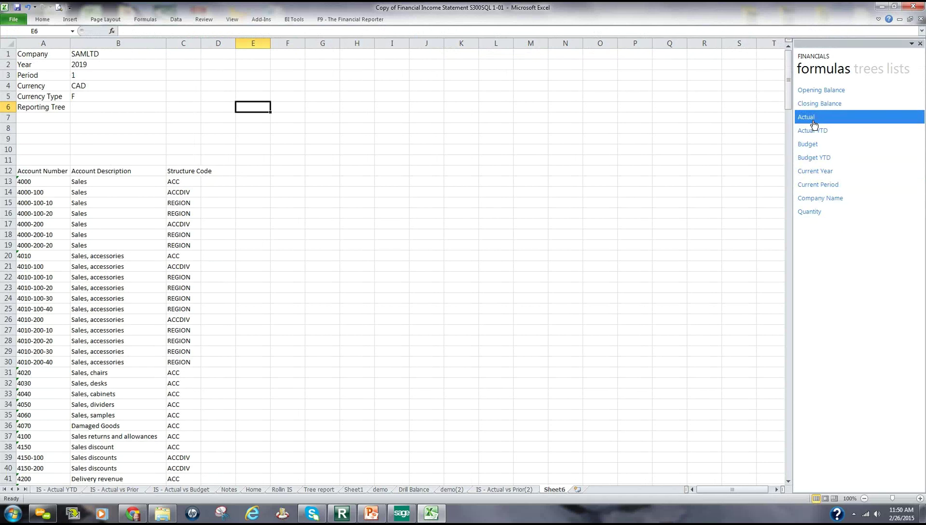
left_click_drag(813, 124, 271, 189)
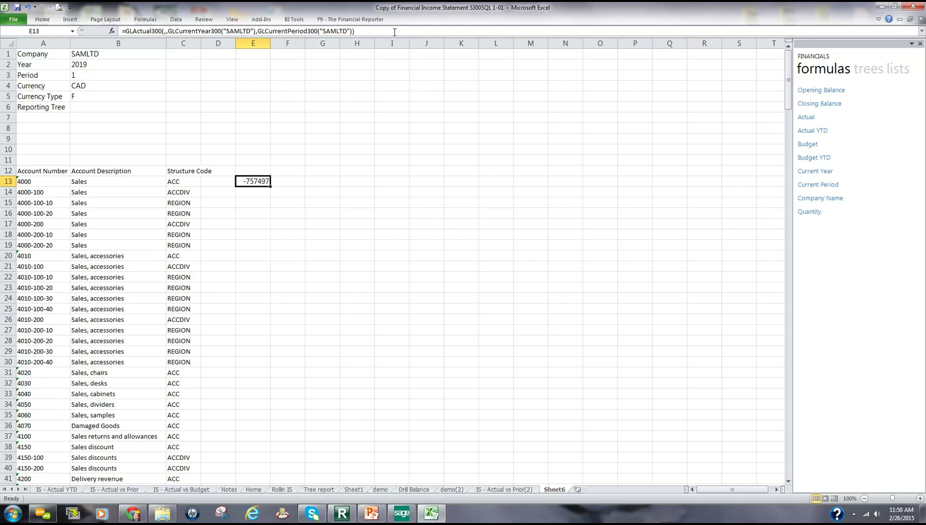
left_click(112, 32)
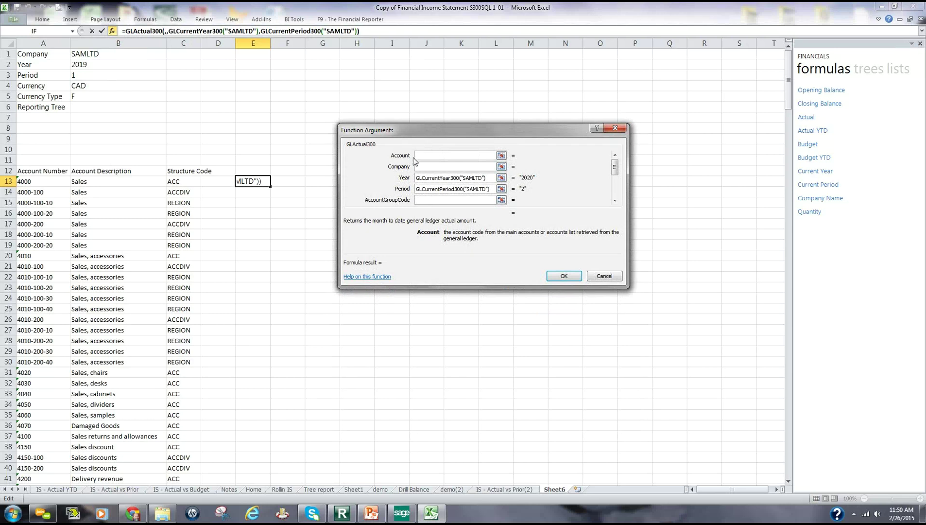
left_click(50, 181)
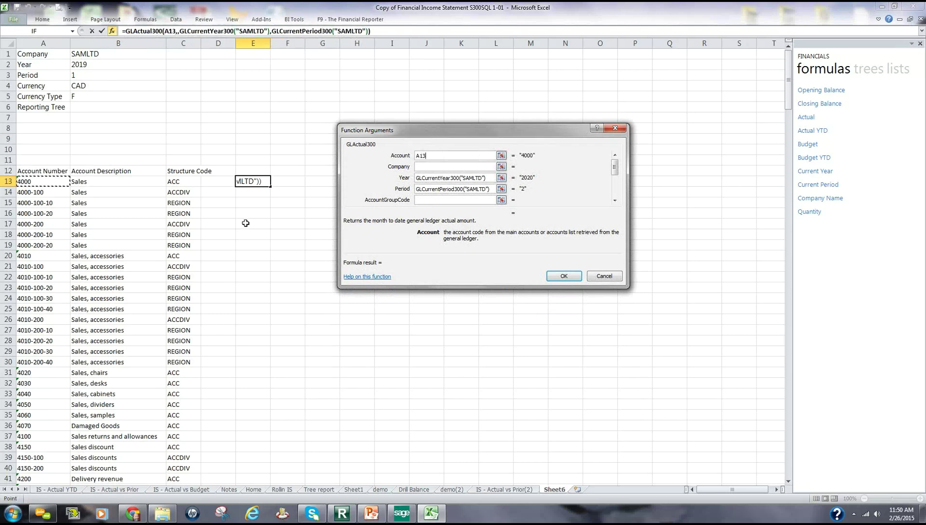
left_click(437, 167)
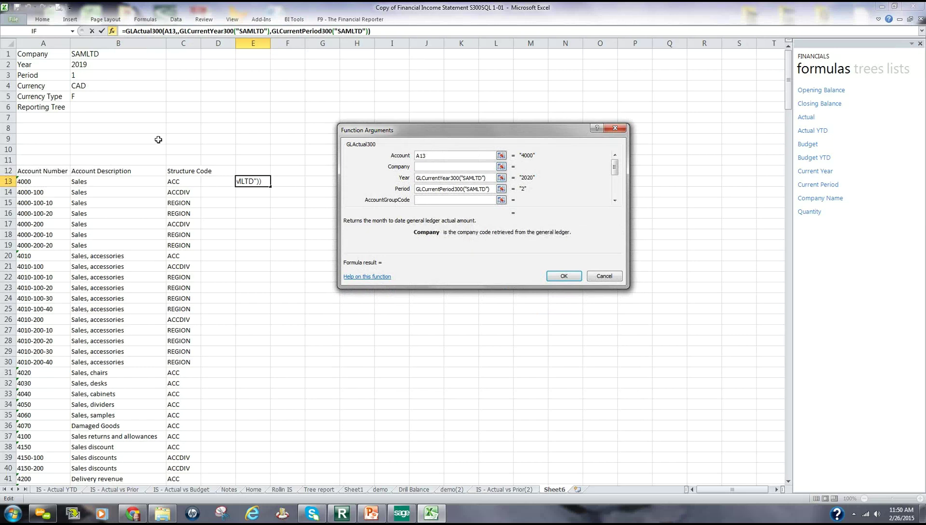
left_click(108, 55)
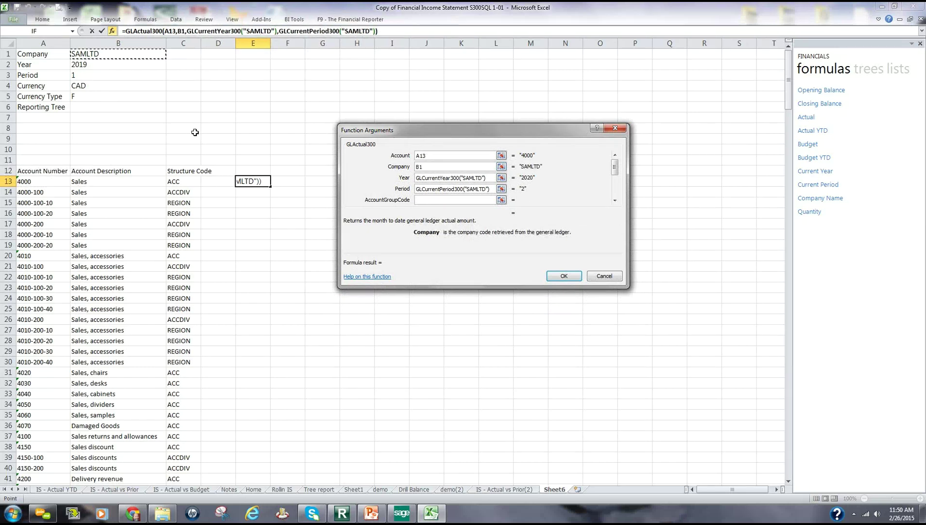
Replace the formula's Year argument with a reference to B2 and its Period argument with B3
left_click_drag(487, 178, 356, 174)
left_click(102, 65)
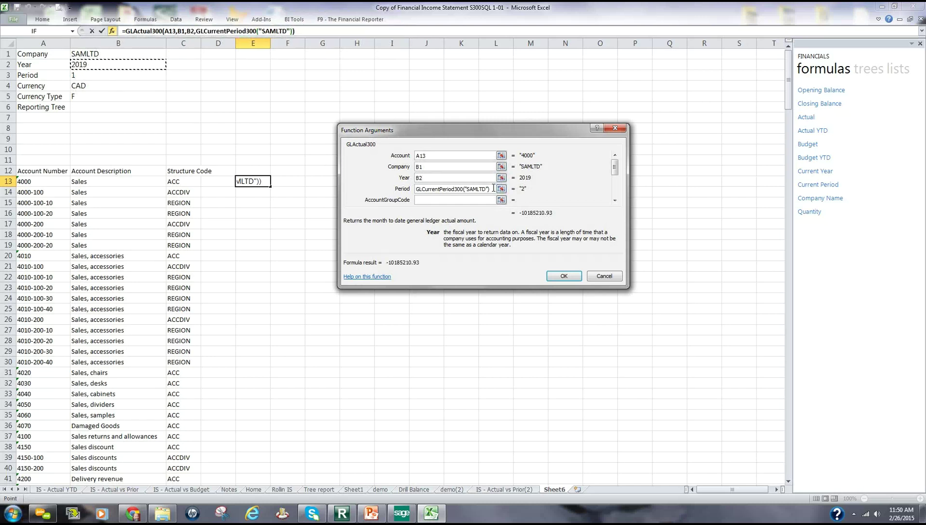
left_click_drag(494, 189, 348, 194)
left_click(96, 75)
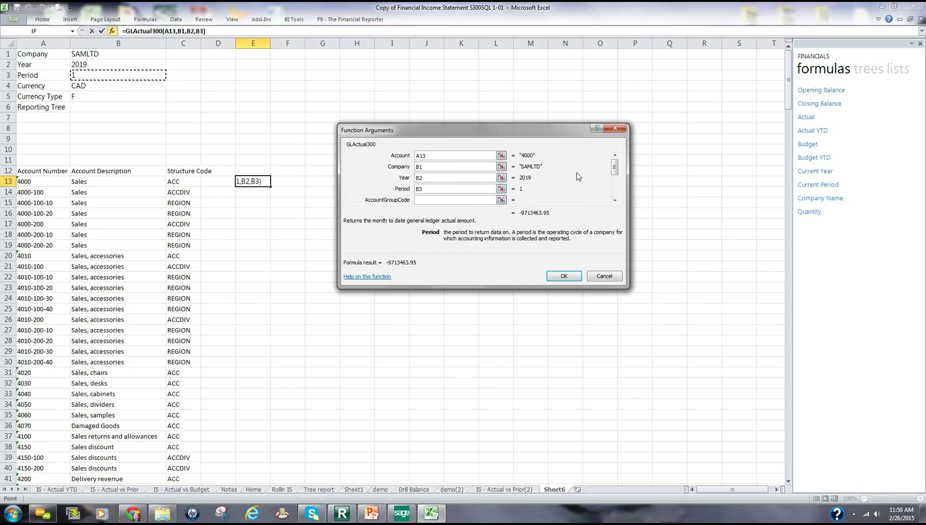
Link the formula's AccountStructureCode argument to the structure code in C13
left_click(614, 200)
left_click(615, 200)
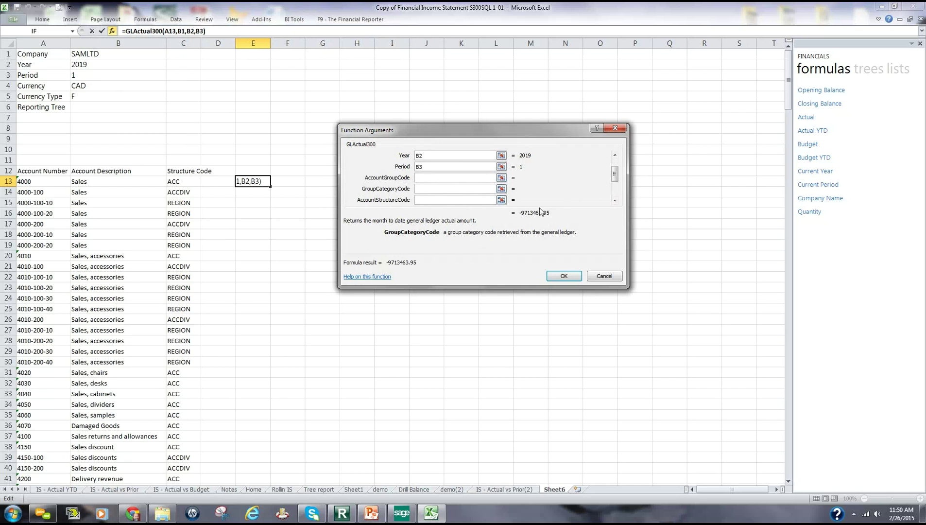
left_click(615, 200)
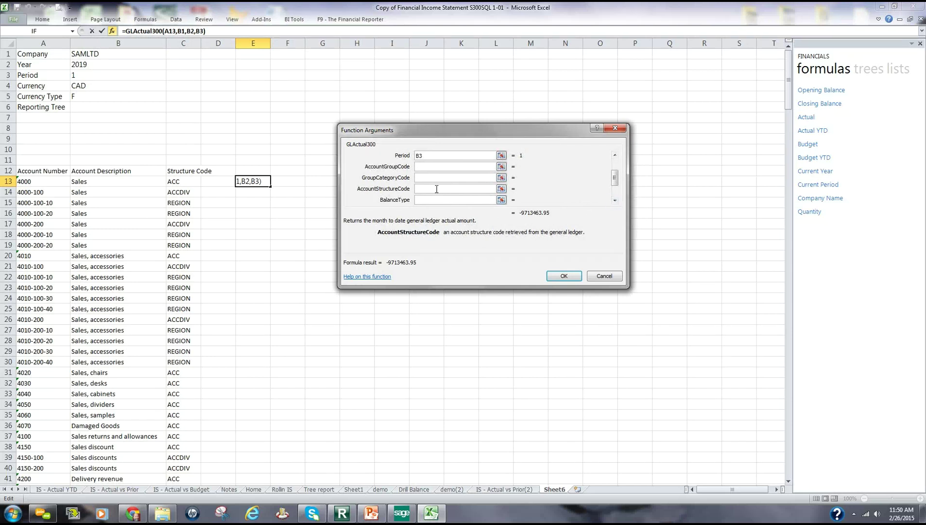
left_click(177, 181)
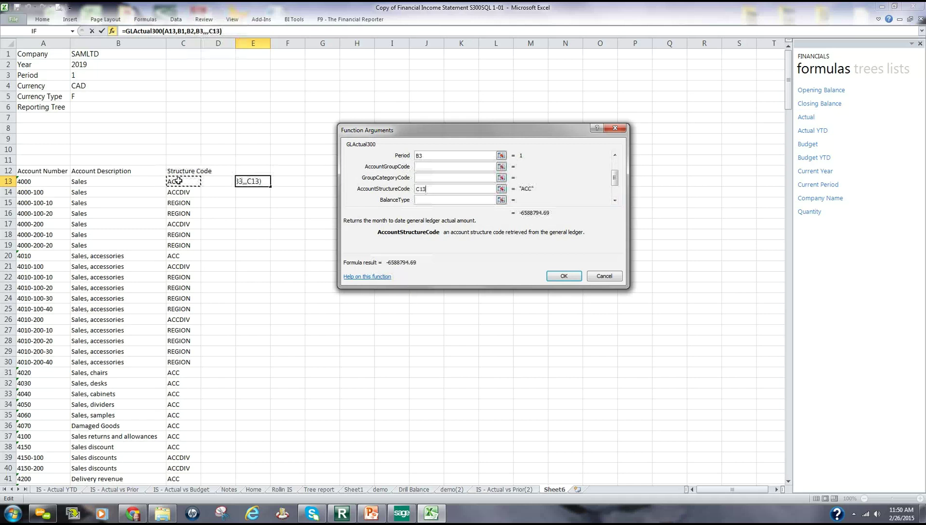
Link the formula's CurrencyCode argument to B4 and CurrencyType to B5
double_click(615, 200)
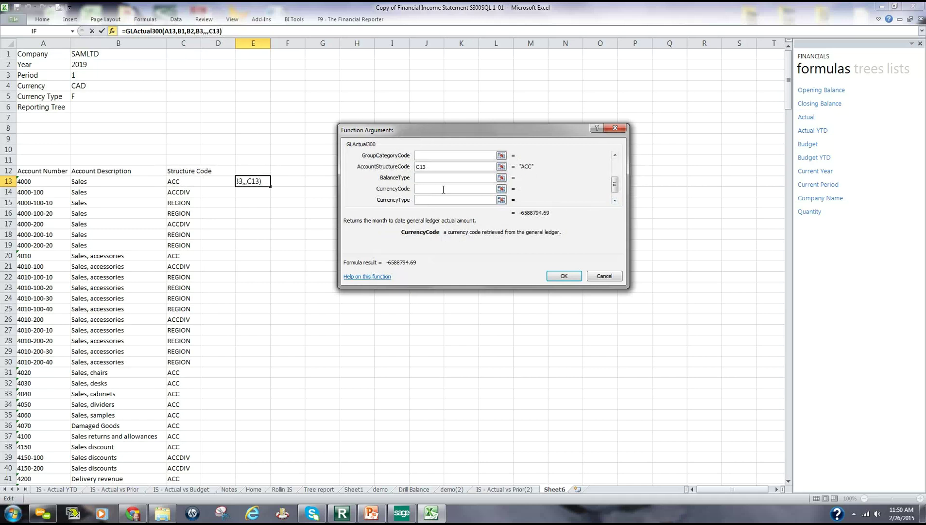
left_click(108, 87)
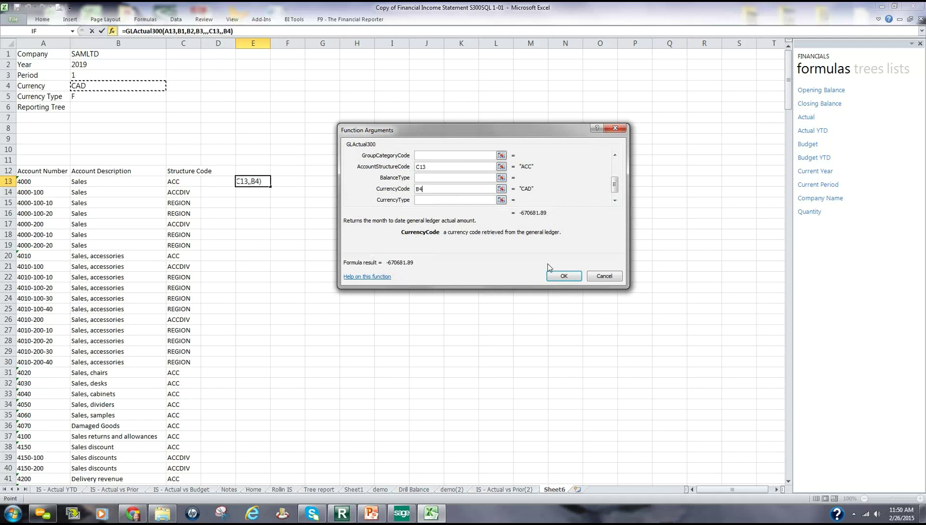
left_click(441, 200)
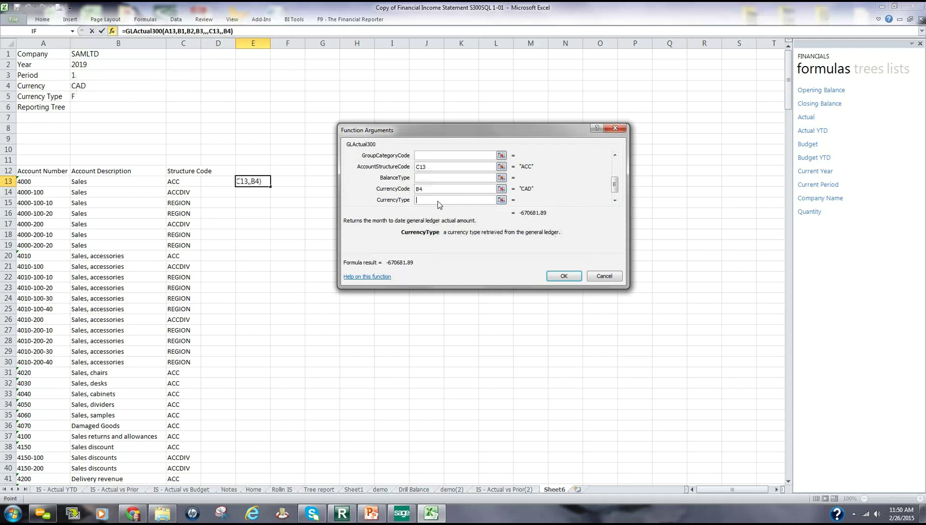
left_click(126, 96)
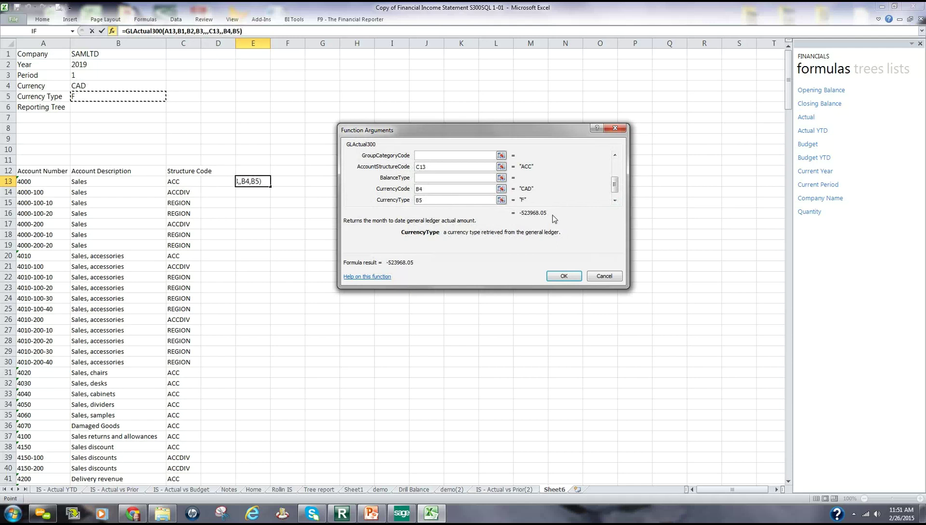
Link the ReportTreeUnit argument to the blank reporting tree cell B6 and apply the formula to E13
left_click(615, 191)
left_click(458, 201)
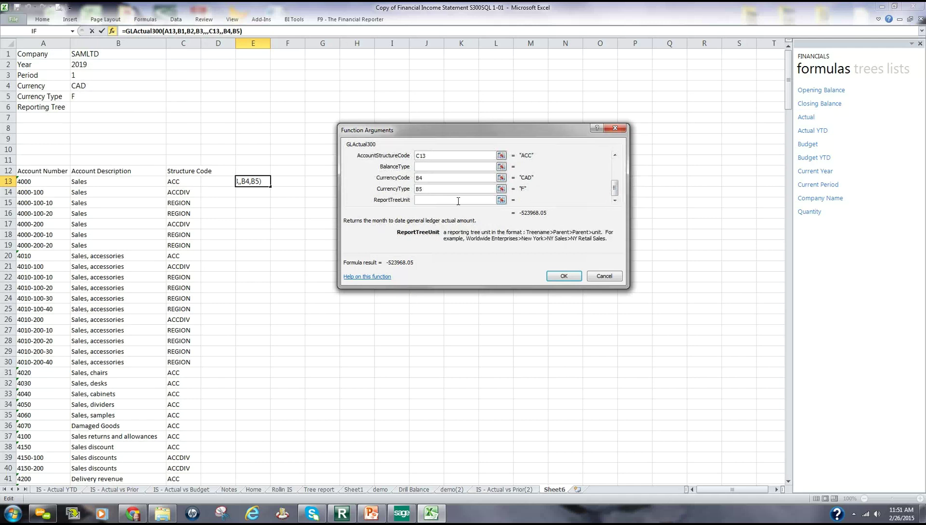
left_click(112, 107)
left_click(564, 276)
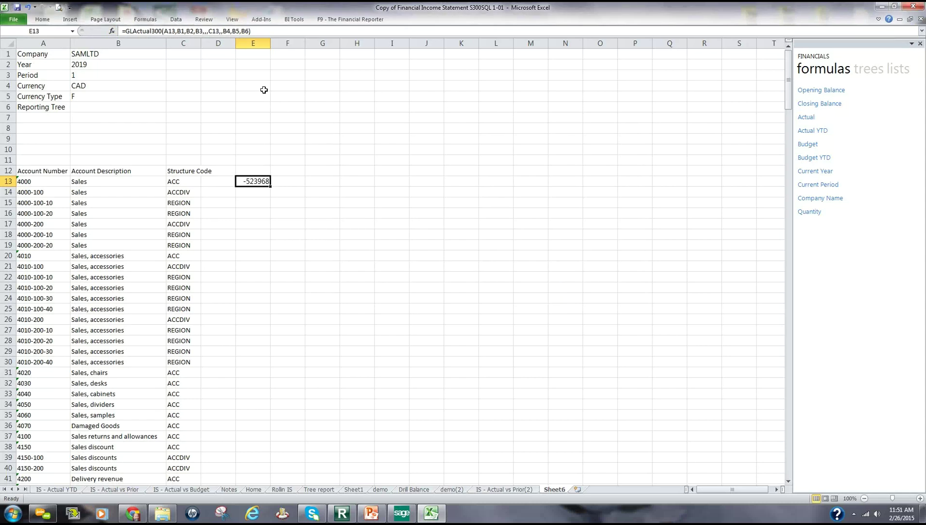
Apply the comma number format with two decimals to columns D through Q
left_click(42, 21)
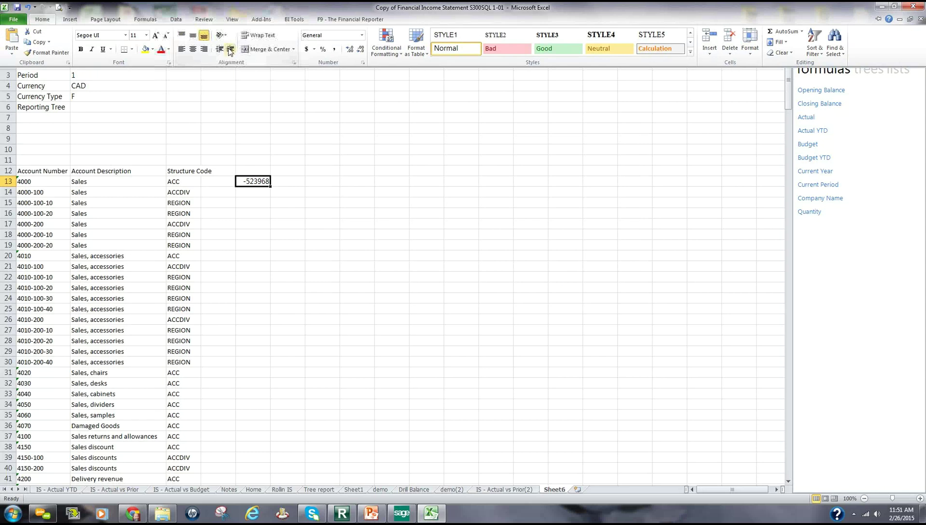
left_click(285, 155)
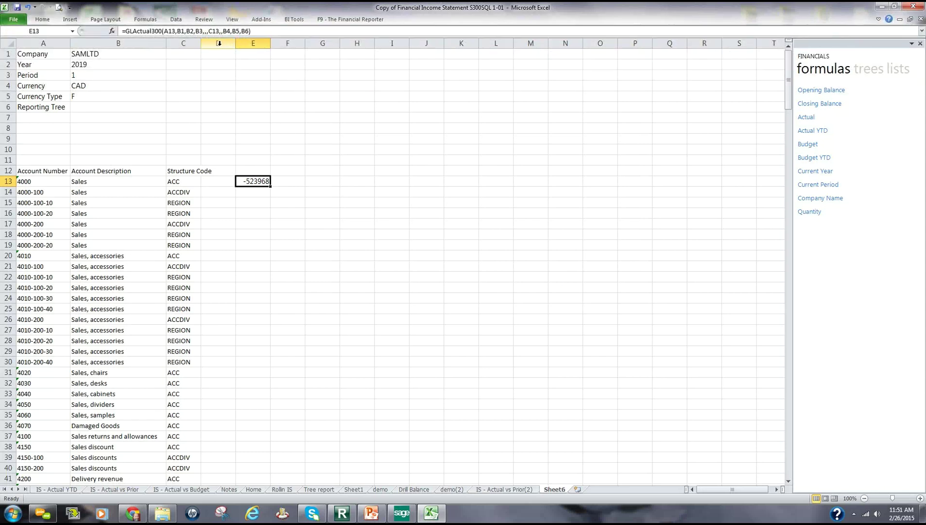
left_click_drag(218, 43, 670, 69)
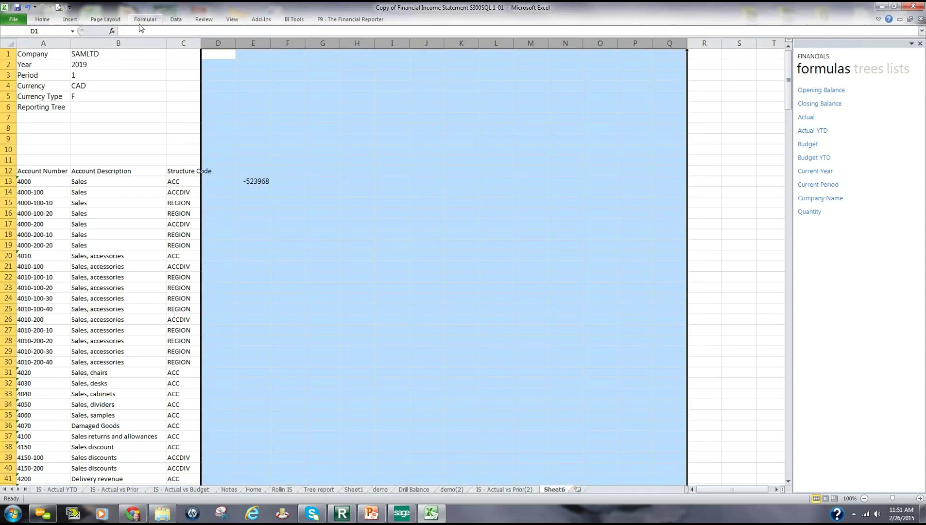
left_click(42, 21)
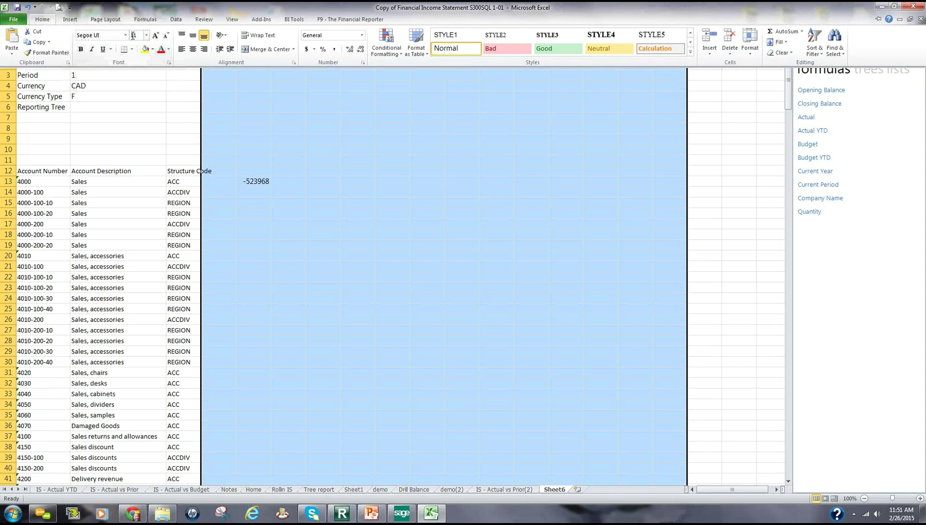
left_click(337, 50)
left_click(548, 195)
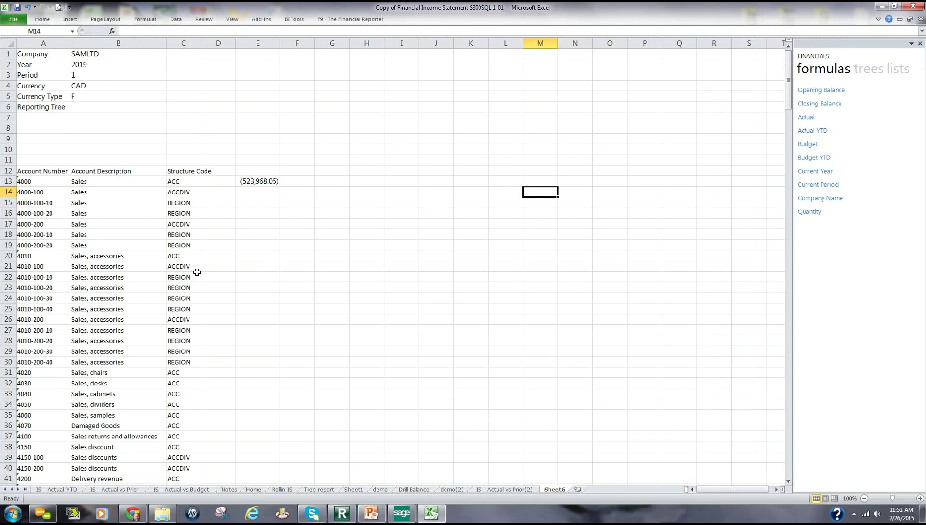
Fill the Actual formula from E13 down to E19
left_click(272, 182)
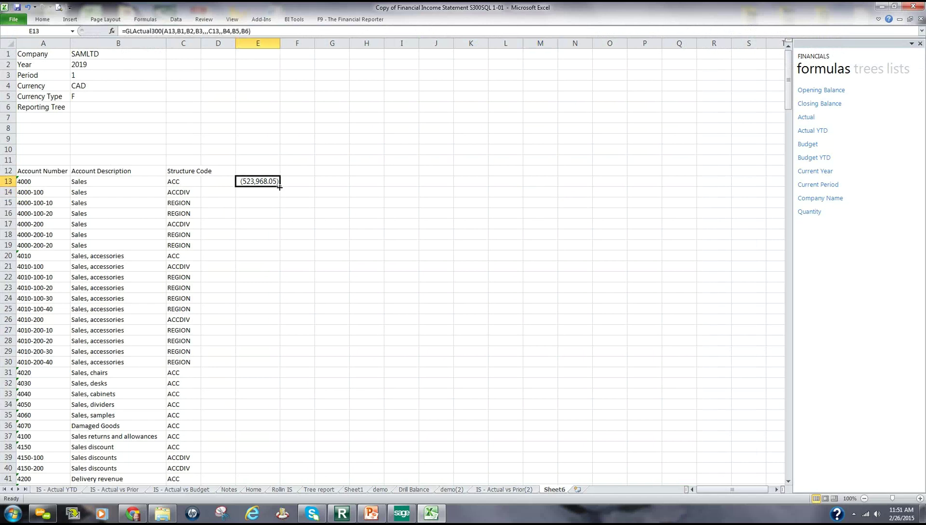
left_click_drag(280, 187, 280, 187)
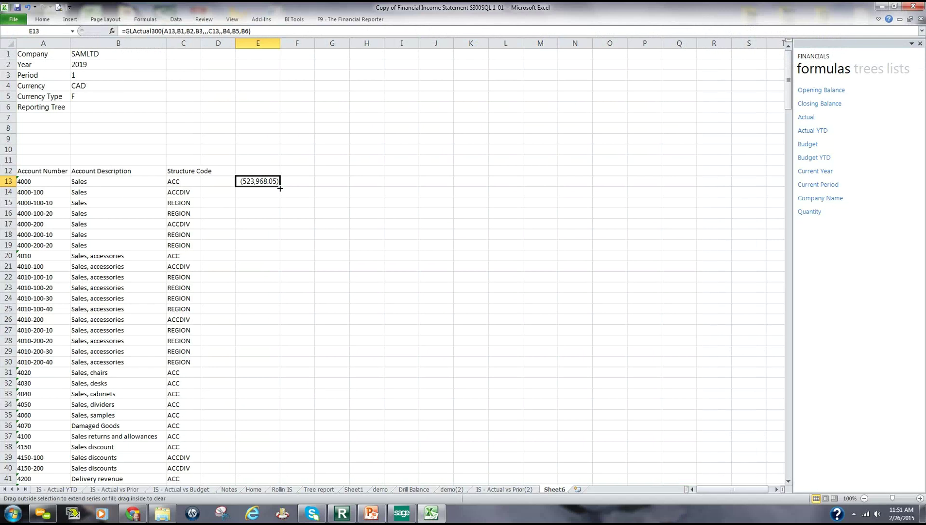
left_click_drag(280, 187, 272, 253)
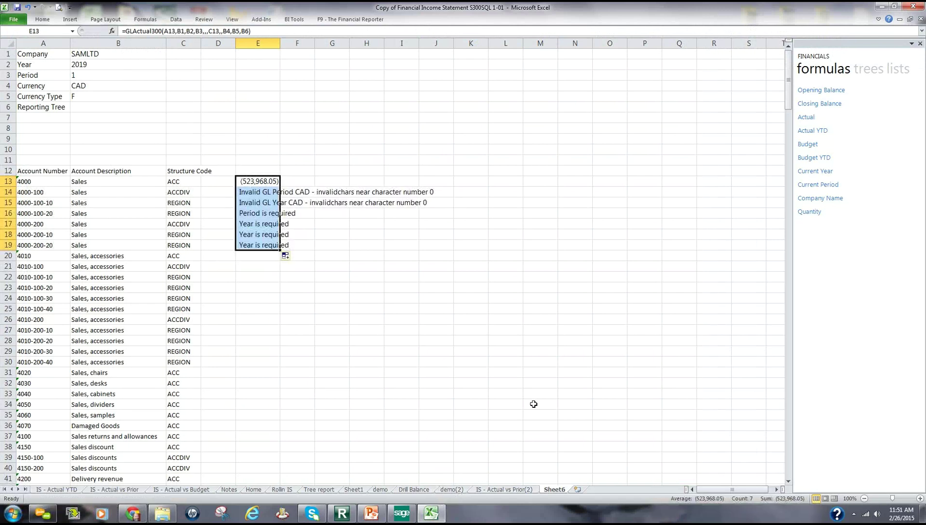
left_click(509, 378)
Edit the Actual formula in E13, making the Company reference absolute as $B$1 and locking the Account column as $A13
left_click(253, 183)
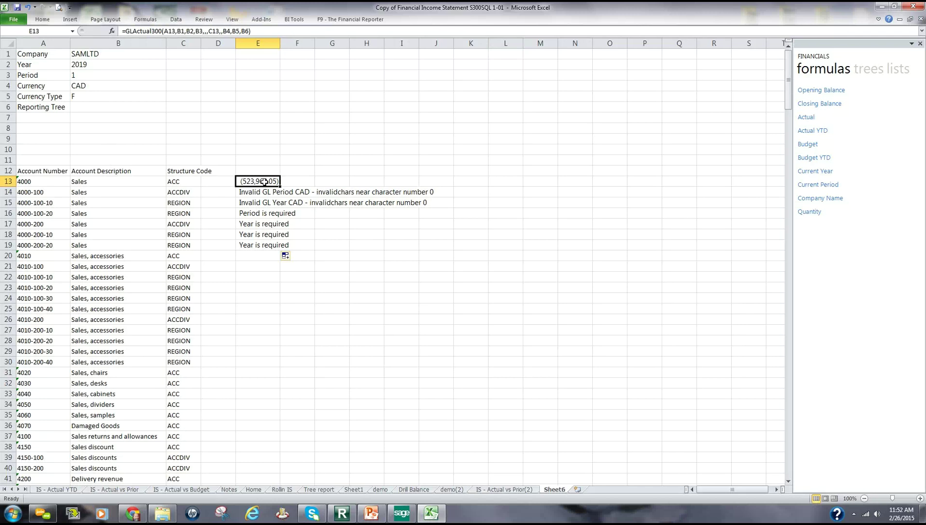
left_click(112, 32)
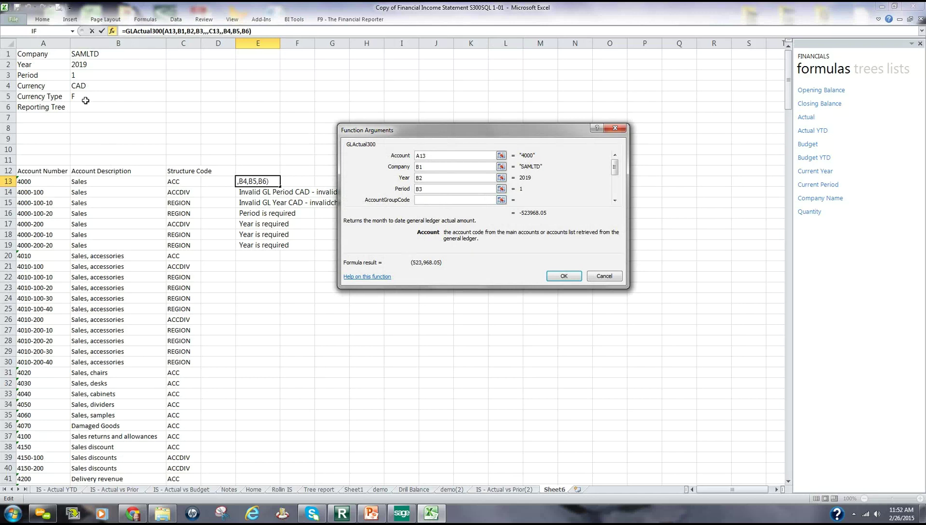
left_click(433, 166)
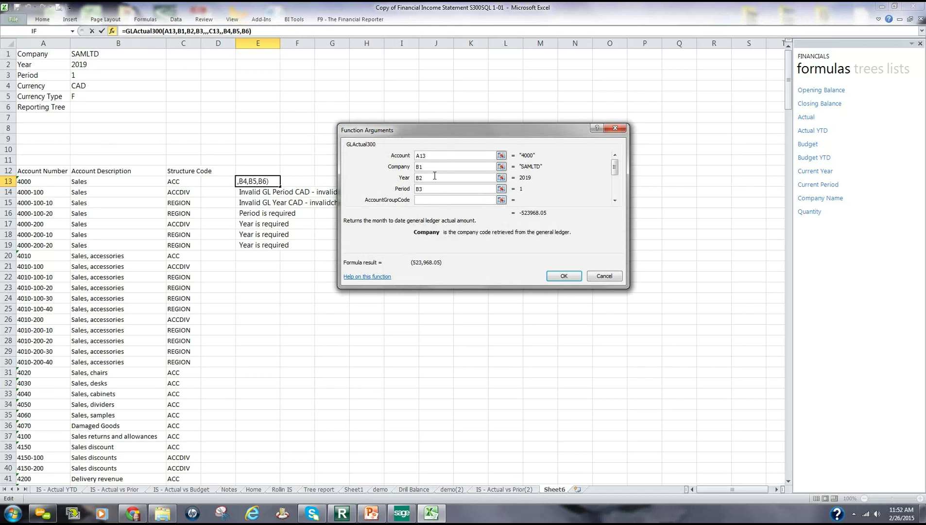
key("F4")
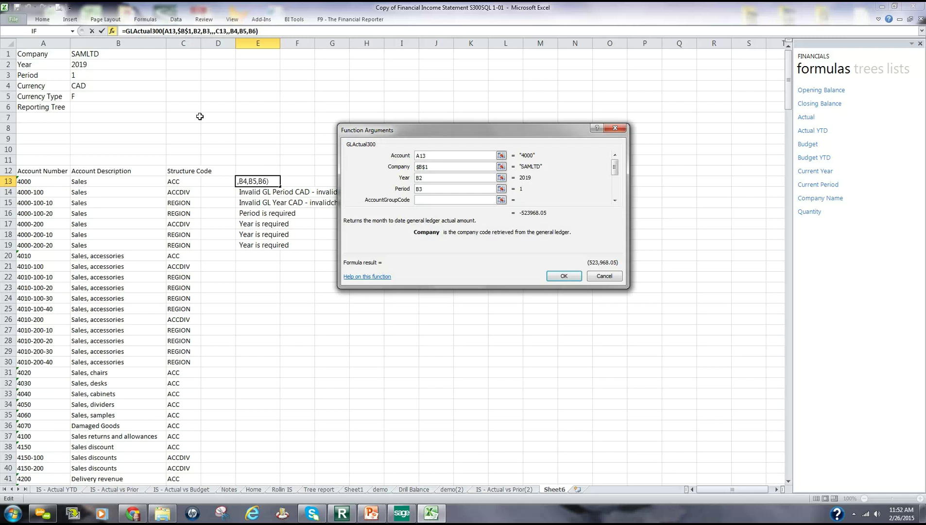
left_click(444, 155)
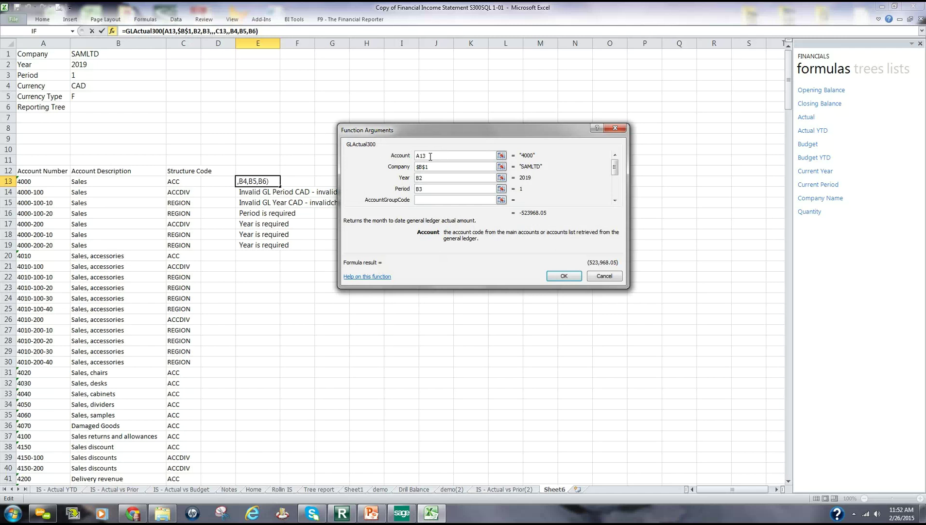
key("F4")
key("F4")
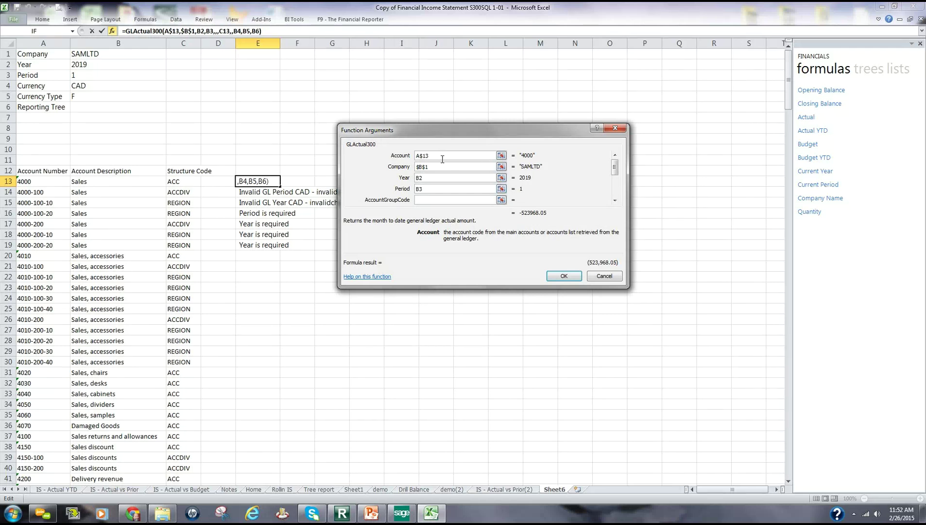
key("F4")
Make the formula's Year and Period references absolute as $B$2 and $B$3
left_click(430, 179)
key("F4")
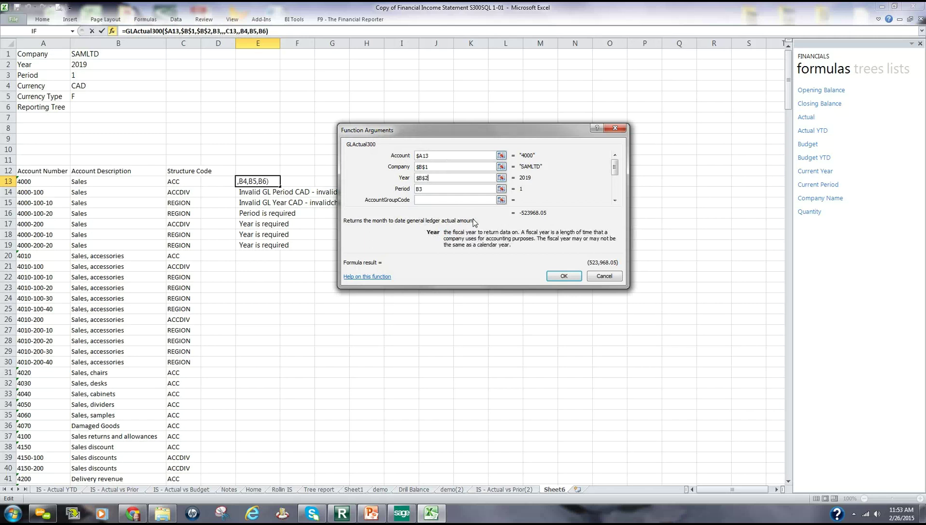
left_click(436, 190)
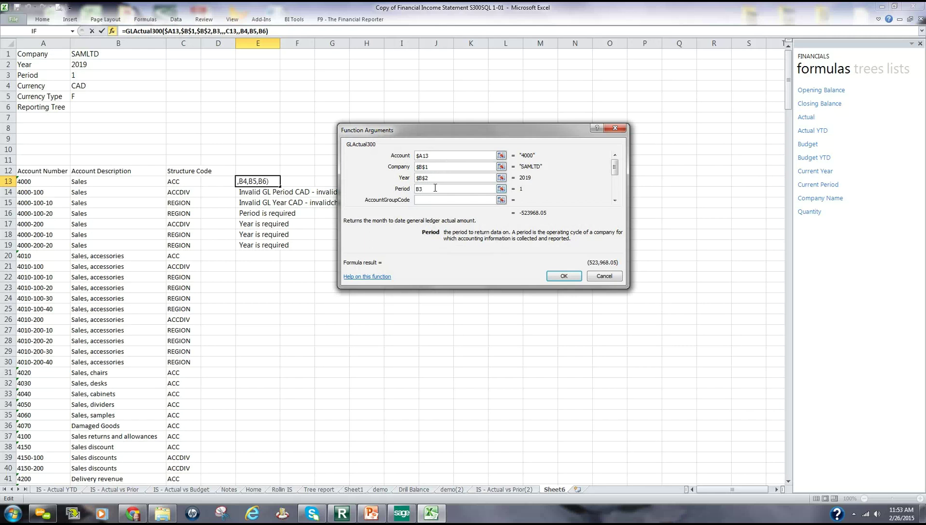
key("F4")
Lock only the column of the AccountStructureCode reference, giving $C13
left_click(615, 199)
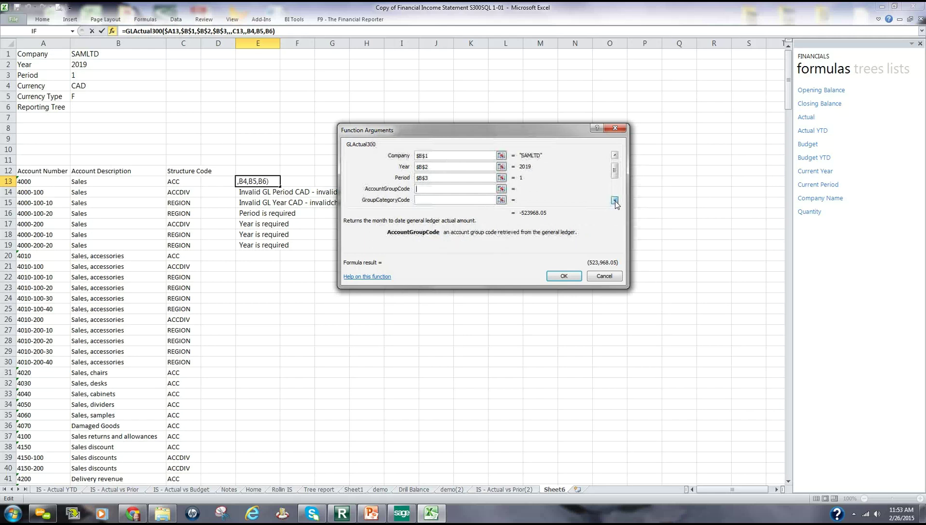
left_click(615, 199)
left_click(616, 200)
left_click(441, 188)
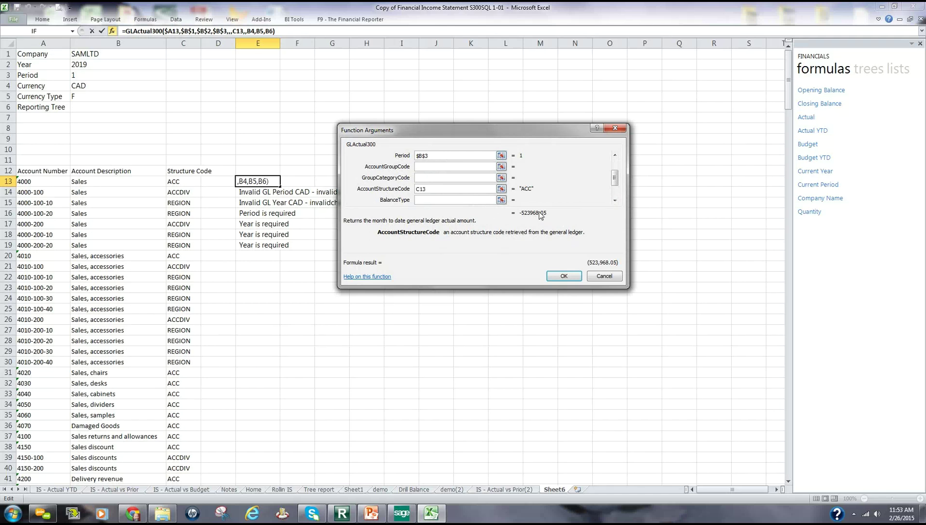
key("F4")
key("F4")
key("F4")
Make the CurrencyCode and CurrencyType references absolute as $B$4 and $B$5
left_click(616, 200)
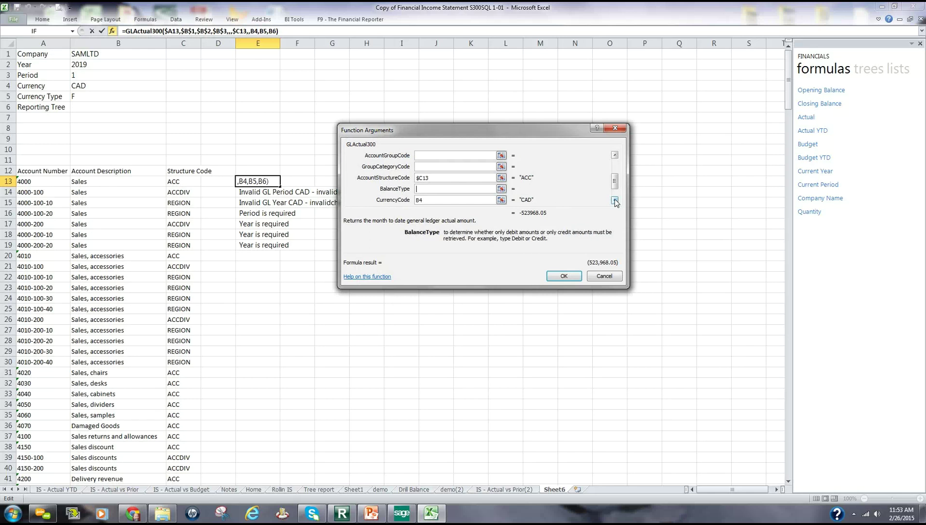
left_click(469, 201)
key("F4")
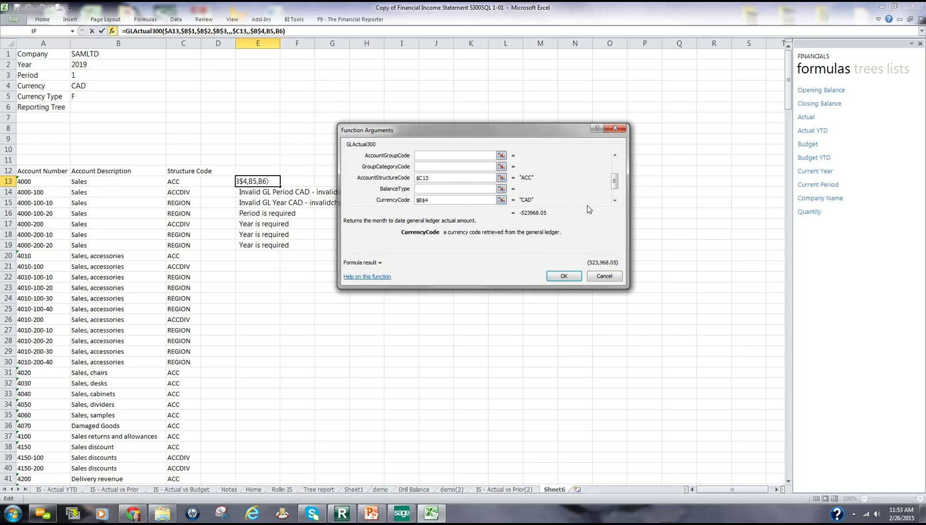
left_click(615, 200)
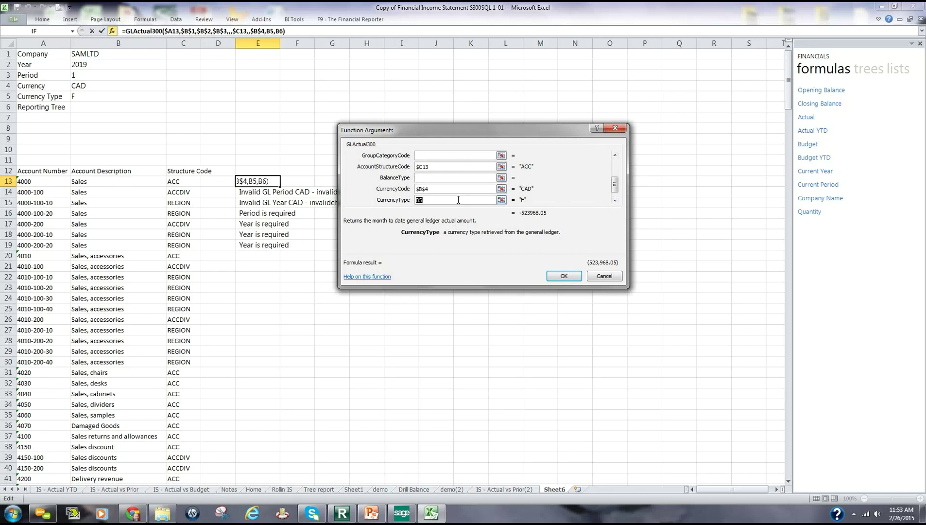
key("F4")
Make the ReportTreeUnit reference absolute as $B$6 and apply the edited formula to E13
left_click(615, 200)
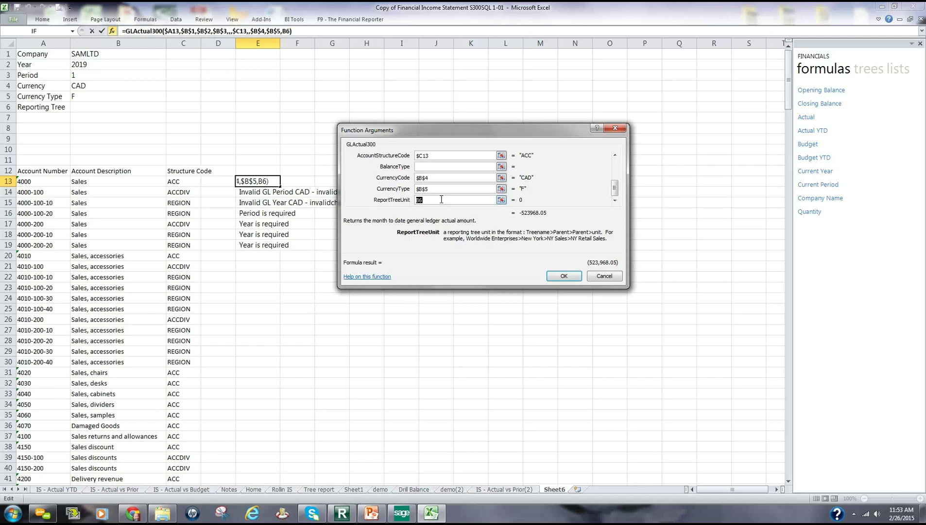
key("F4")
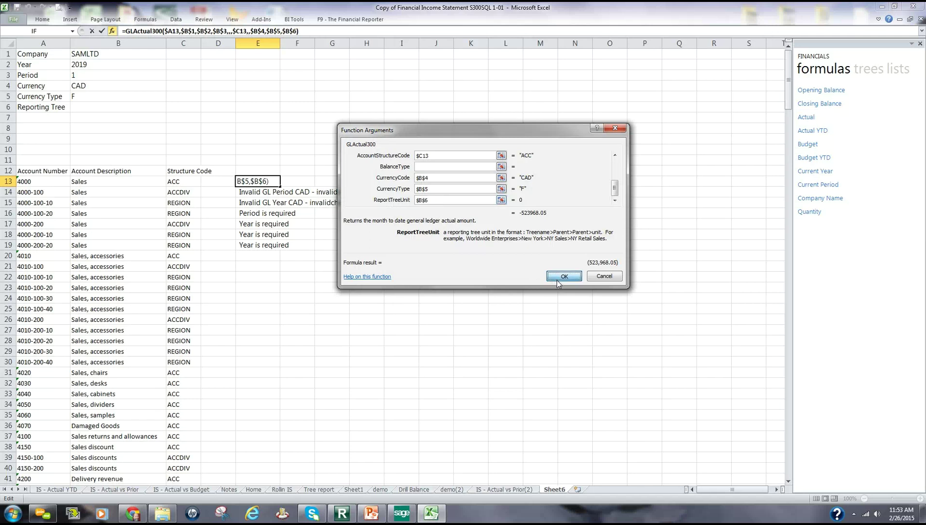
left_click(558, 278)
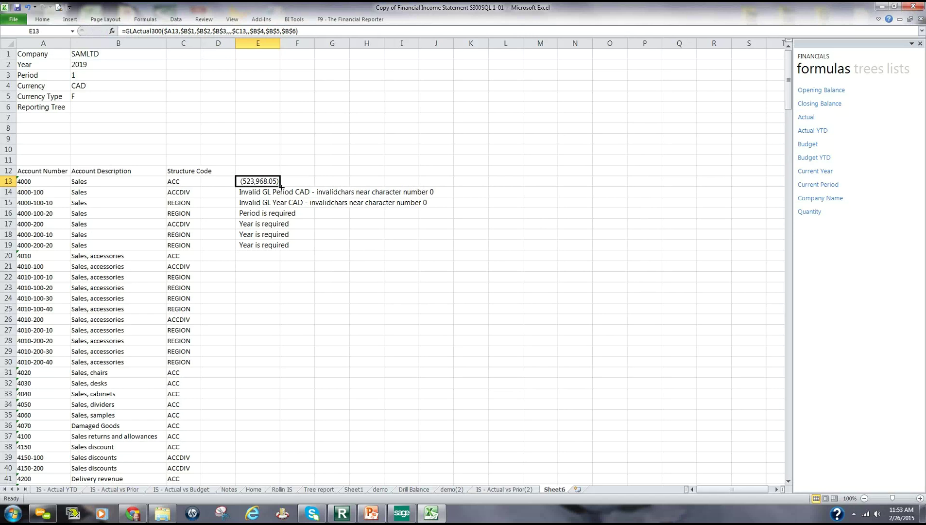
Fill the corrected Actual formula from E13 down the account list to E47
left_click_drag(281, 187, 285, 448)
scroll(486, 362, "up", 3)
scroll(485, 364, "down", 1)
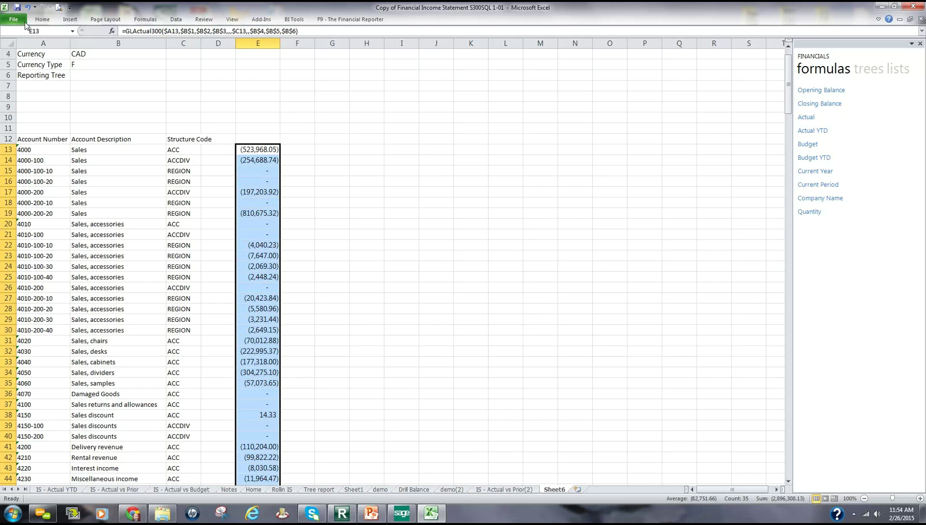
Enter 1 in E10 and 2 in F10 above the account data
left_click(42, 19)
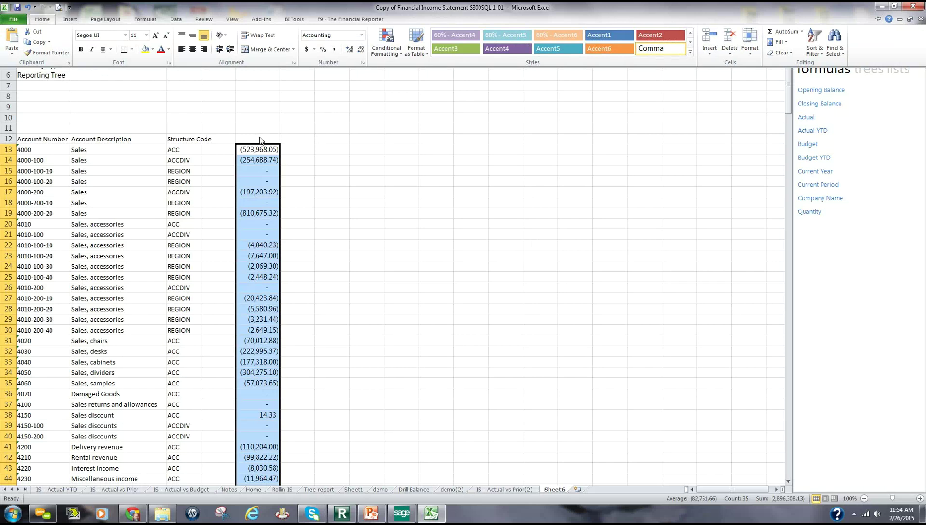
key("ctrl+F1")
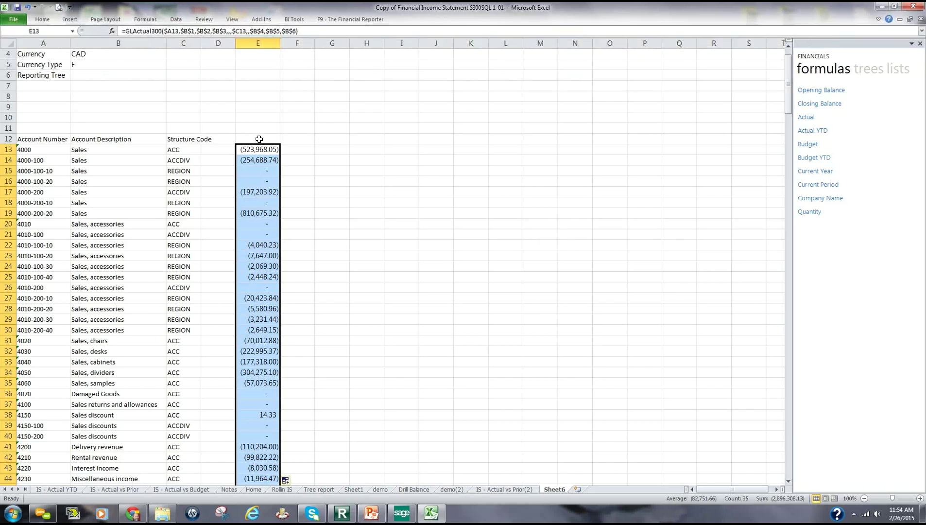
left_click(266, 139)
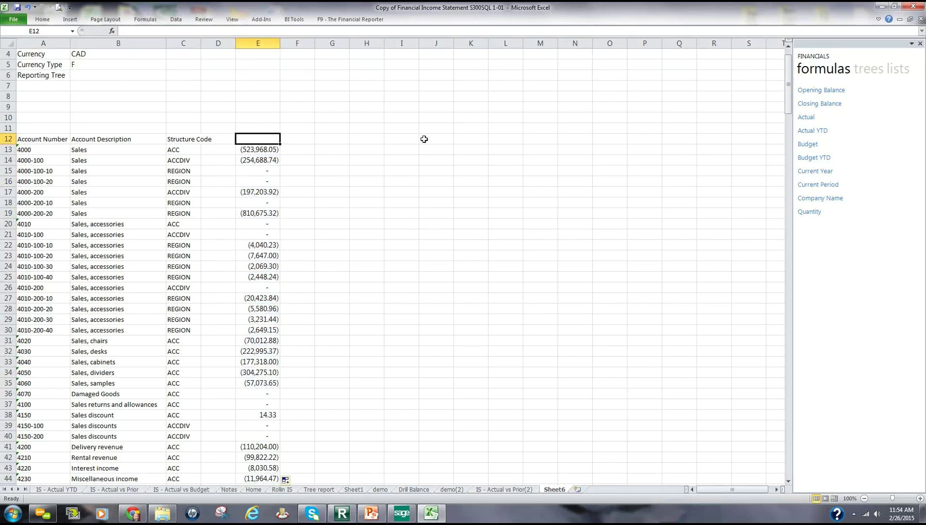
left_click(267, 127)
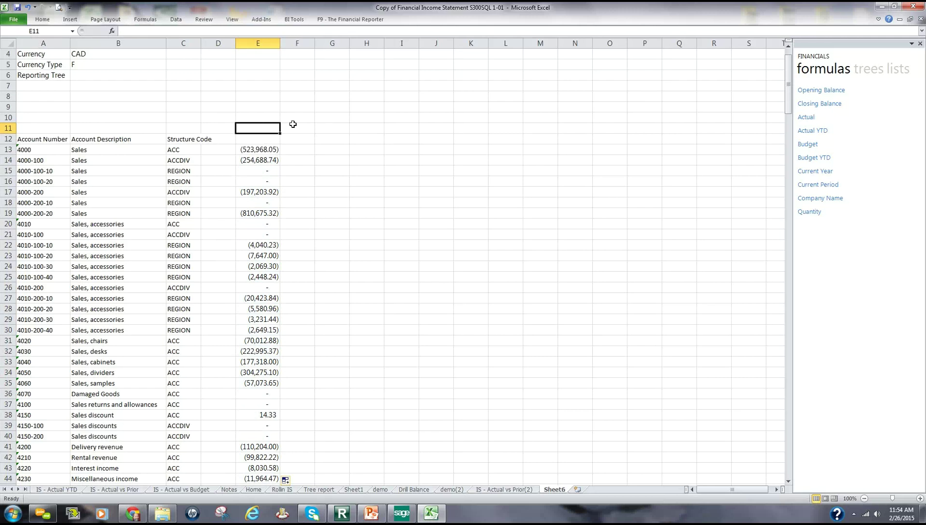
left_click(256, 118)
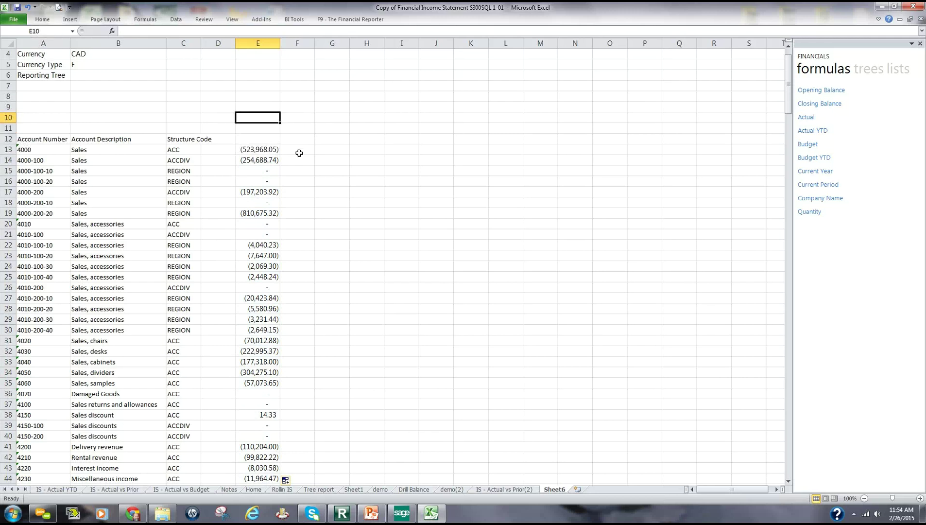
type("1")
key("Tab")
type("2")
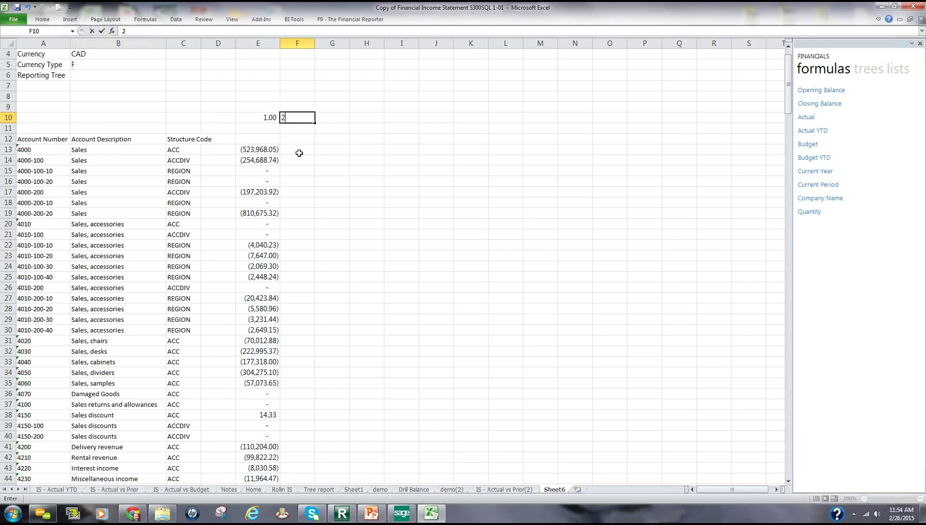
key("Tab")
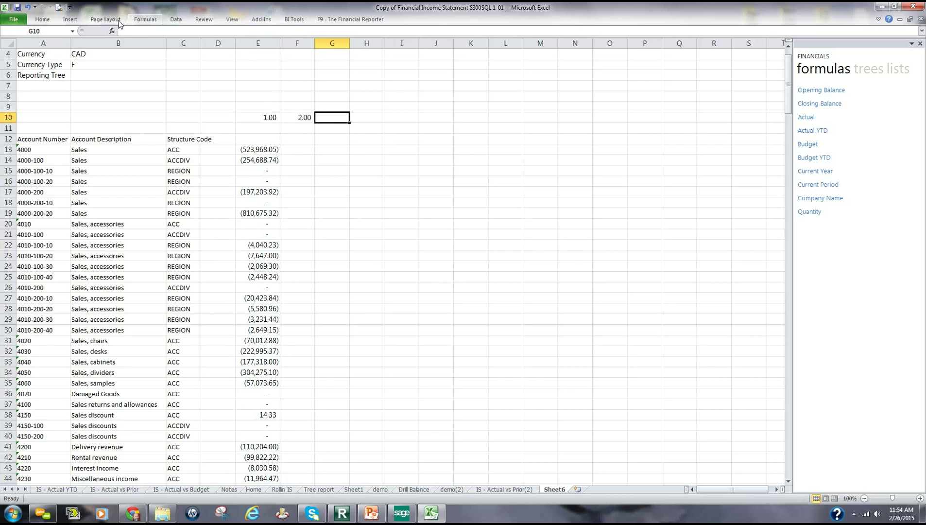
Reduce the number format of E10 and F10 to zero decimal places
left_click(43, 20)
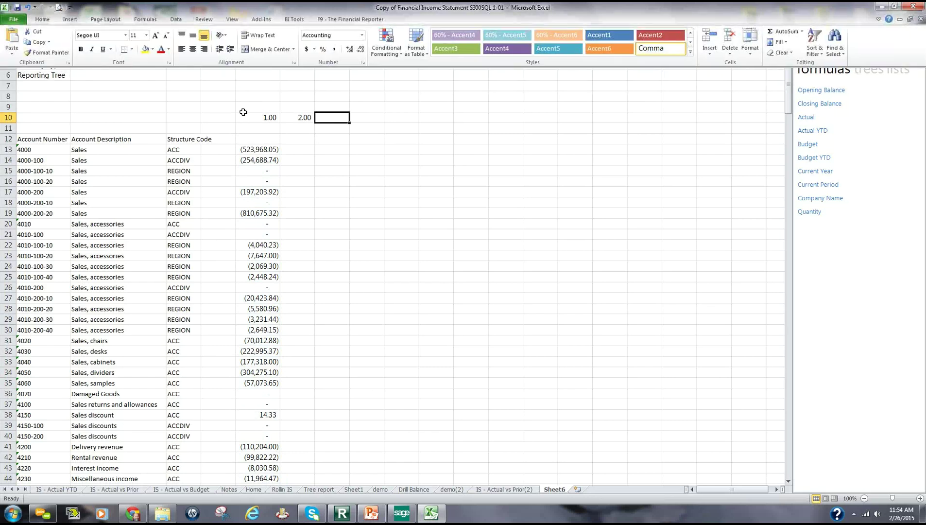
left_click(243, 117)
left_click_drag(250, 118, 332, 128)
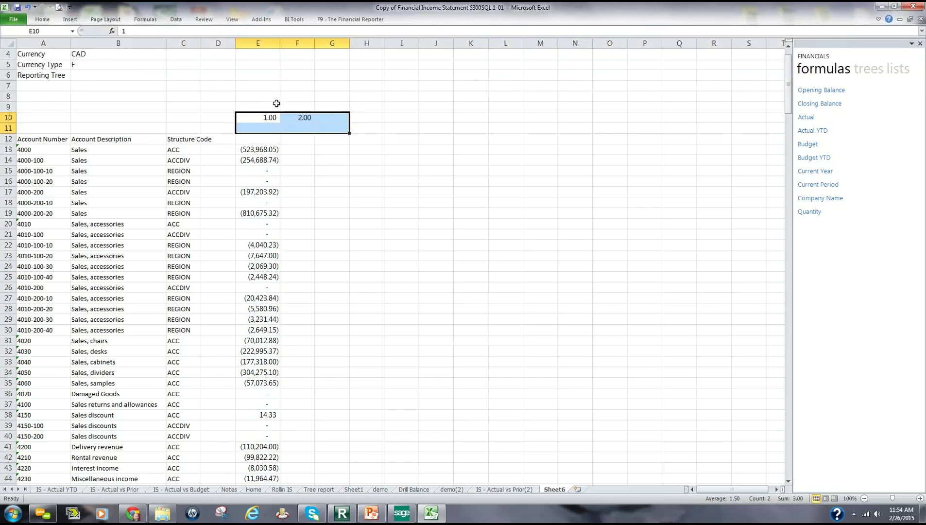
left_click(49, 21)
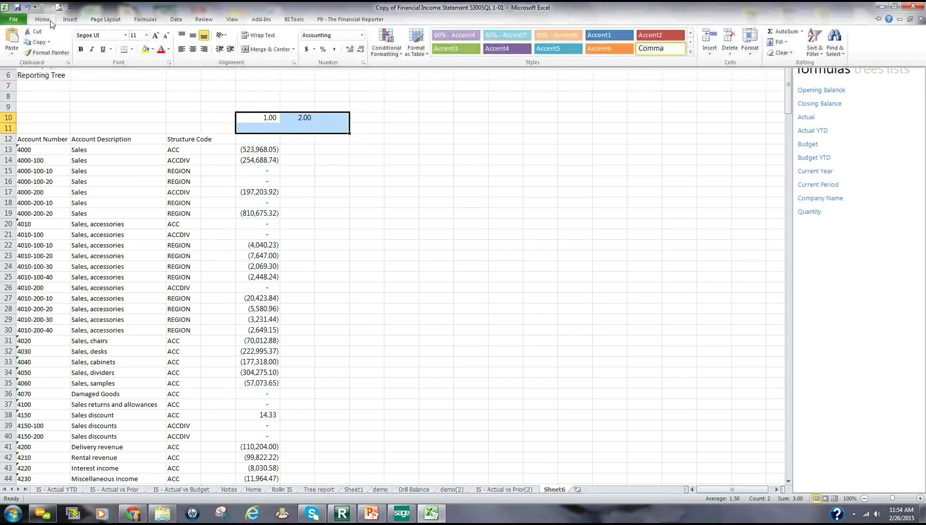
left_click(362, 52)
left_click(361, 51)
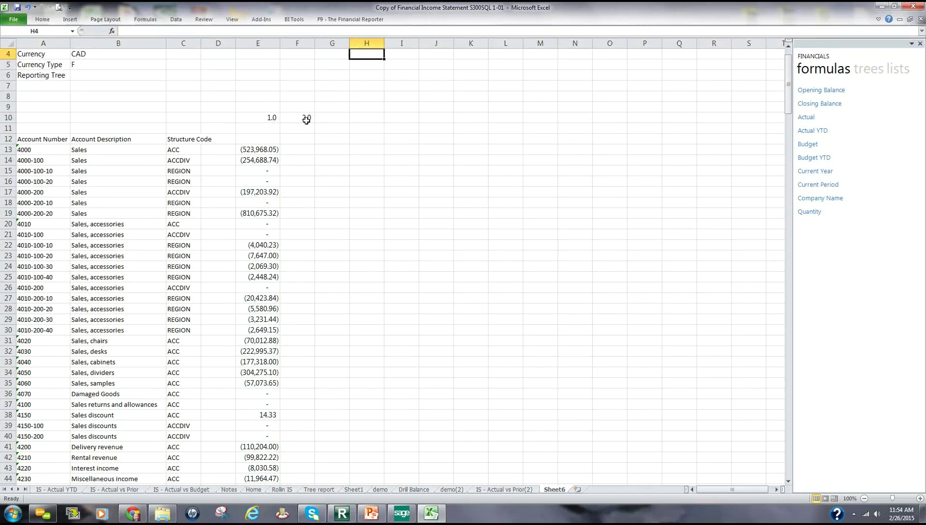
left_click_drag(268, 119, 302, 124)
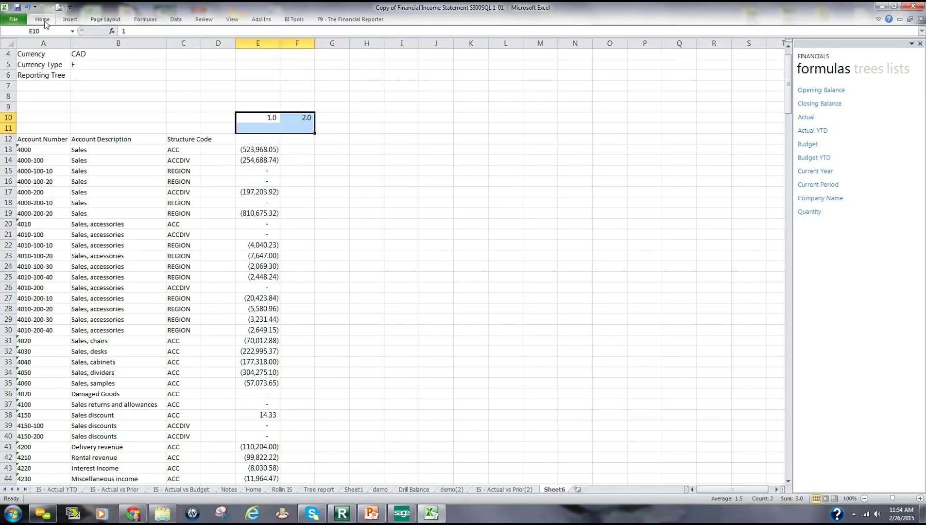
left_click(43, 19)
left_click(361, 51)
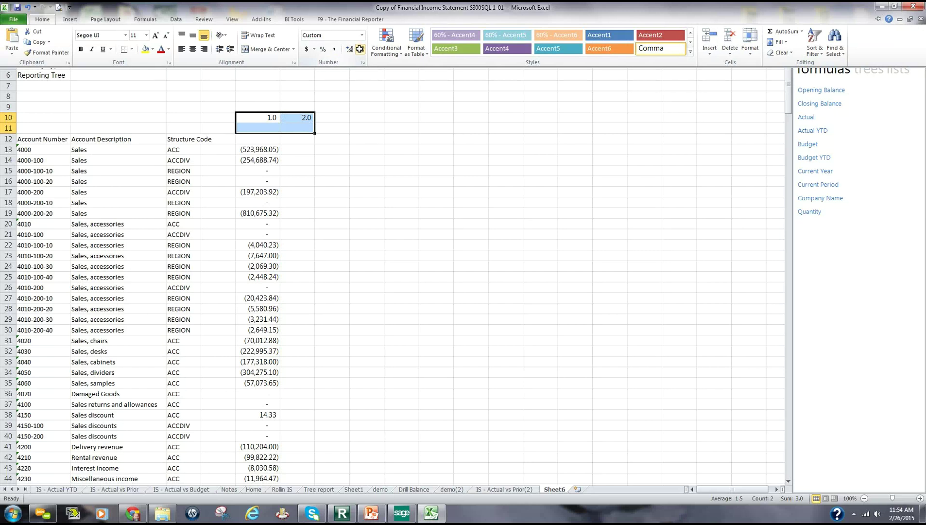
left_click(483, 183)
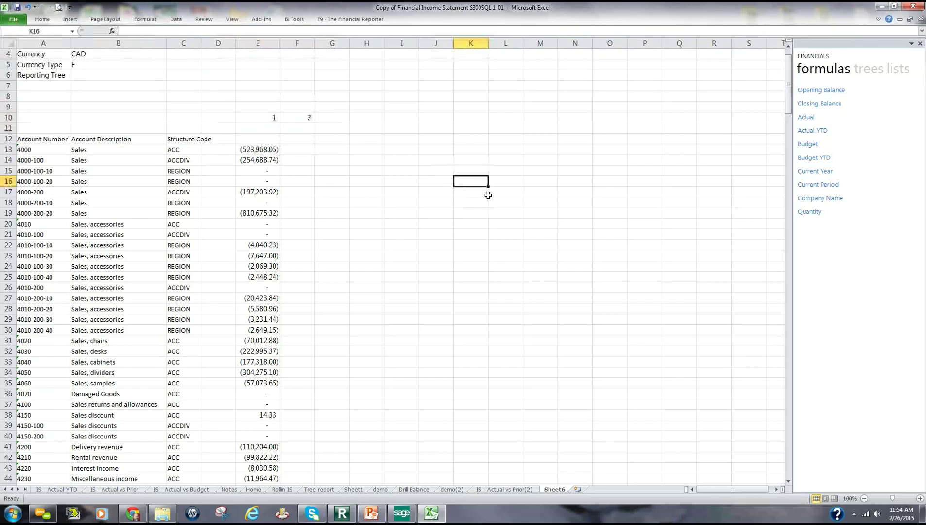
left_click(276, 152)
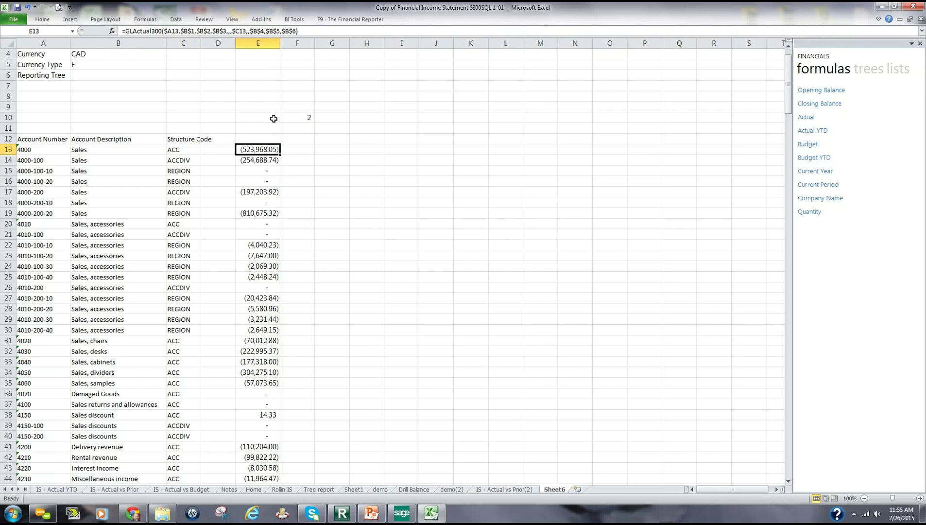
left_click(274, 120)
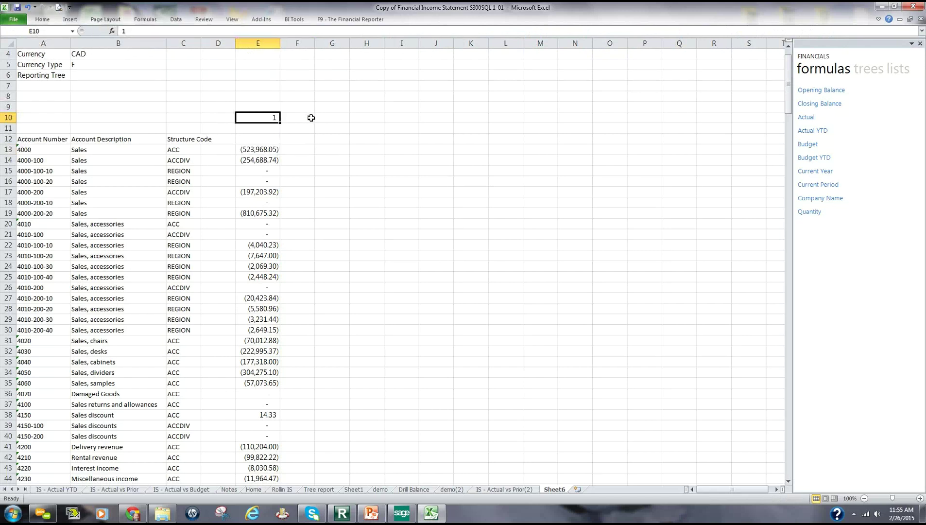
left_click(310, 118)
left_click(263, 118)
left_click(317, 120)
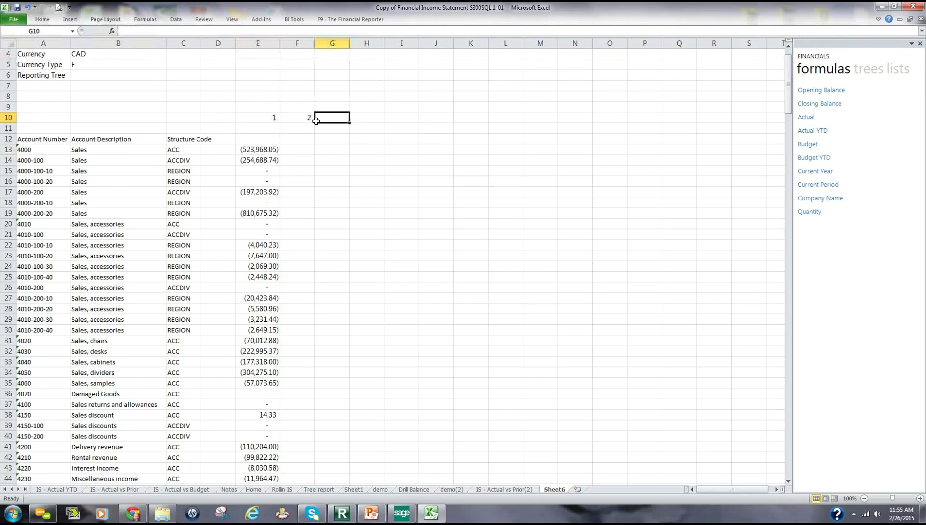
left_click(302, 118)
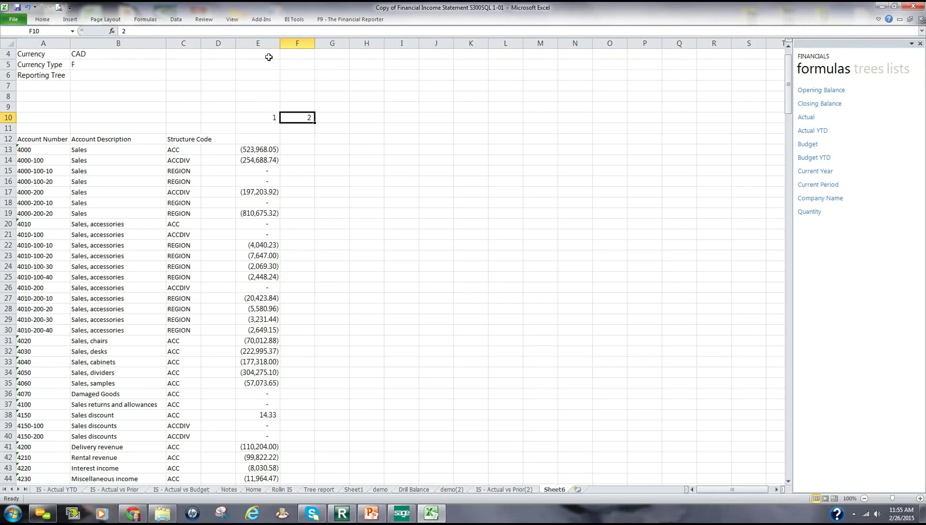
Trace the precedents of the Actual formula in E13 to examine which account and parameter cells it references
mouse_move(269, 116)
left_mouse_down()
mouse_move(290, 118)
mouse_move(265, 118)
left_mouse_up()
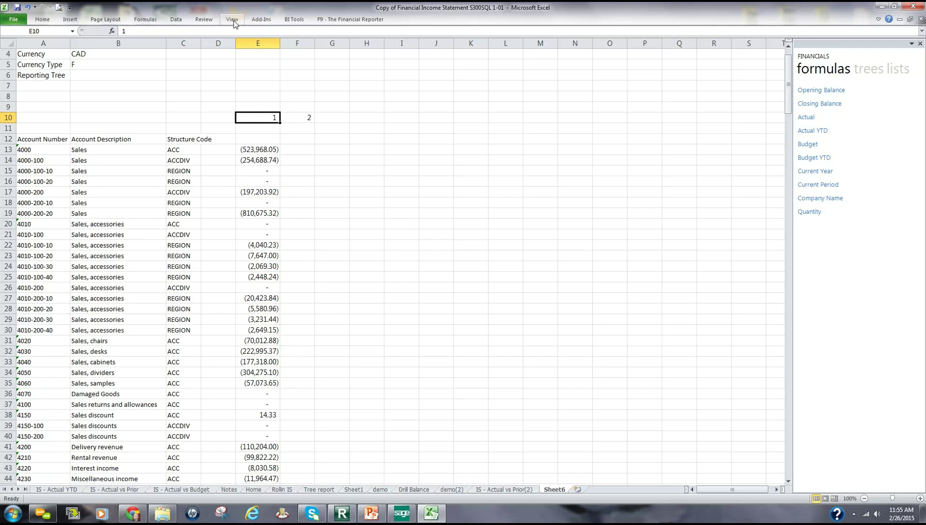
left_click(152, 22)
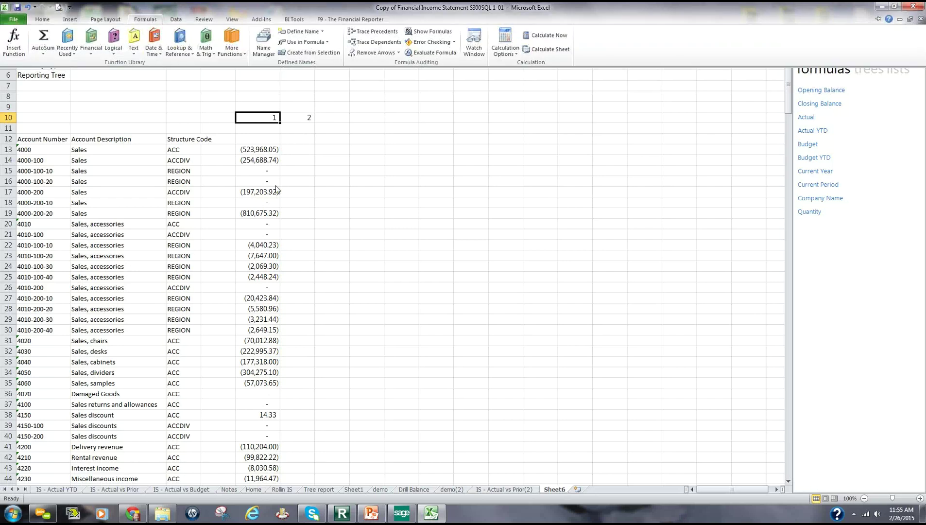
left_click(265, 153)
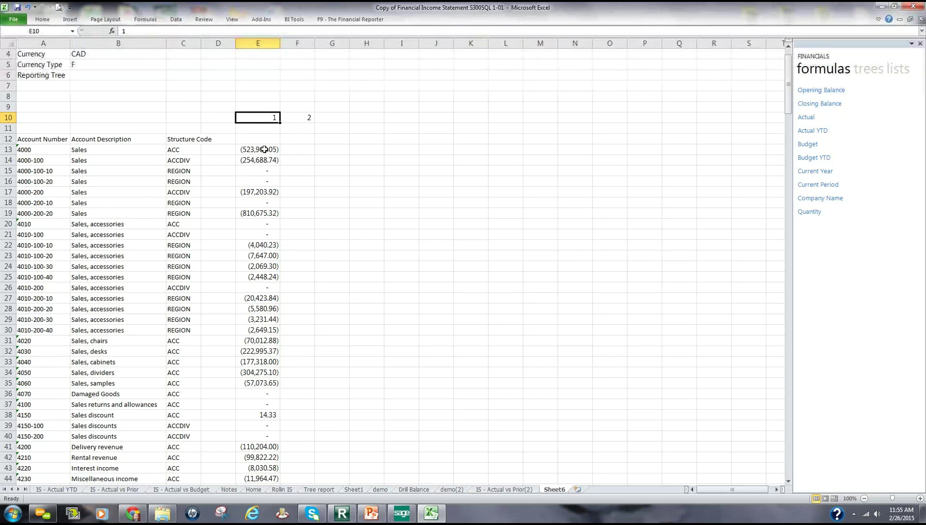
left_click(264, 150)
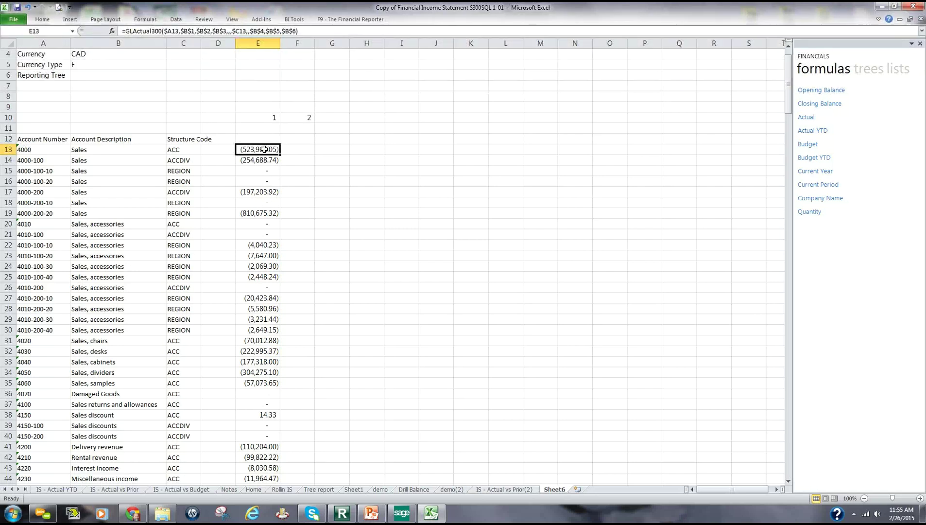
left_click(145, 19)
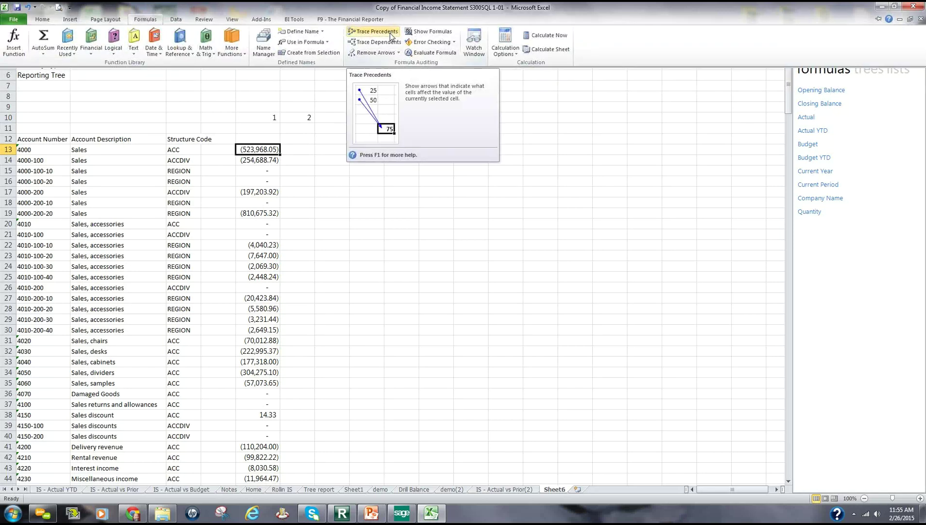
left_click(390, 35)
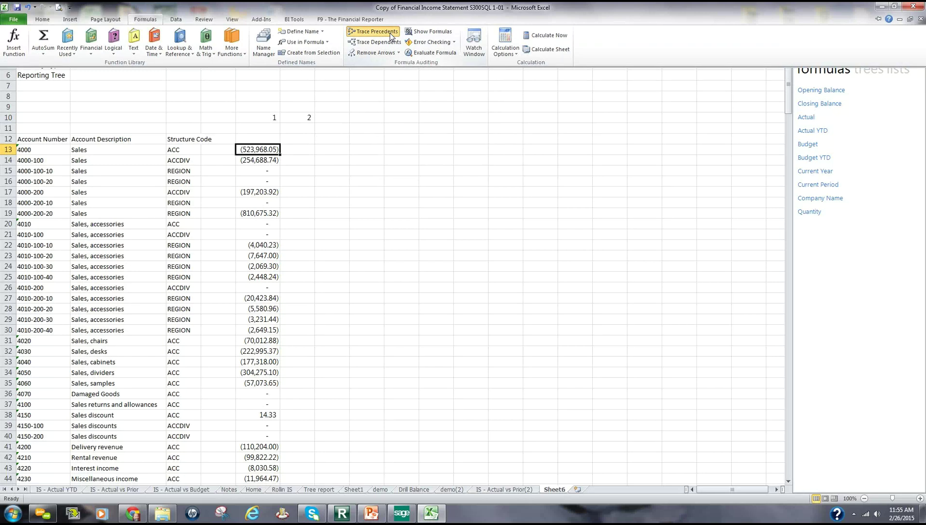
left_click(391, 35)
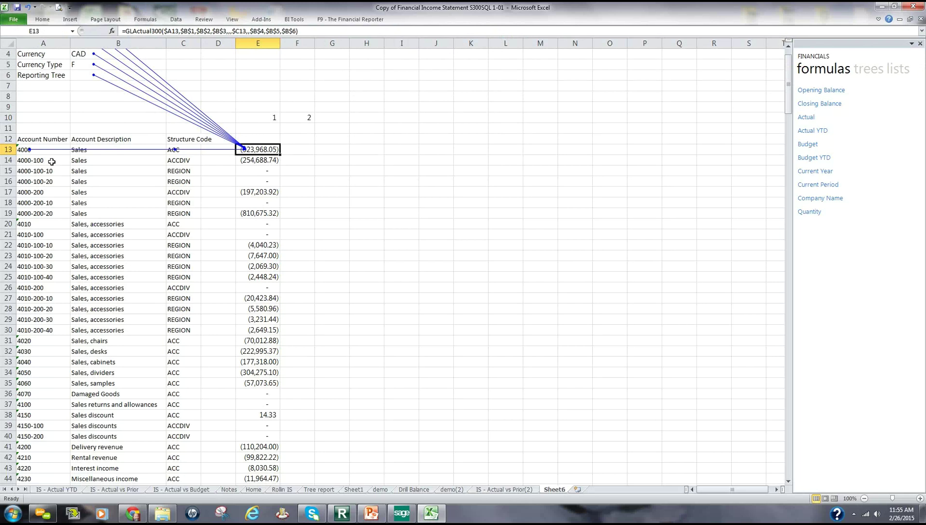
scroll(595, 233, "up", 1)
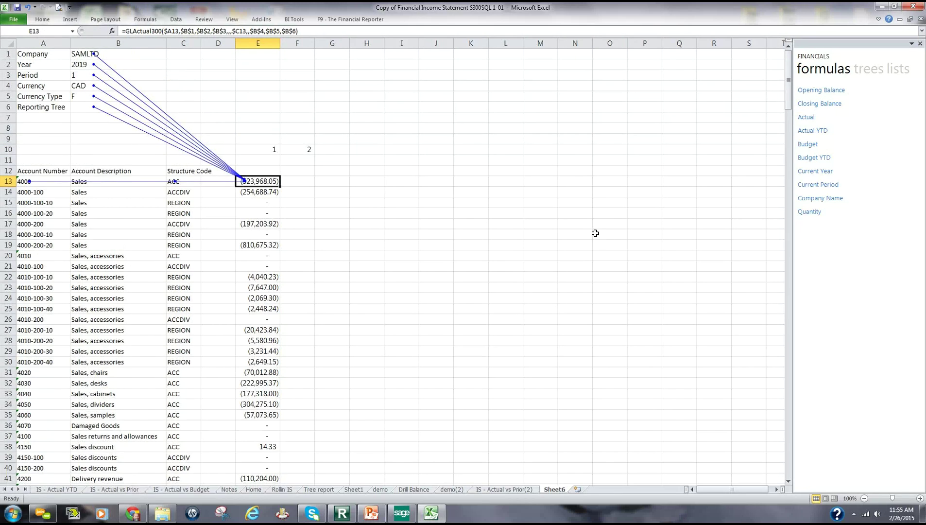
Trace the precedents of the Actual formula for Sales, chairs in E31
left_click(262, 373)
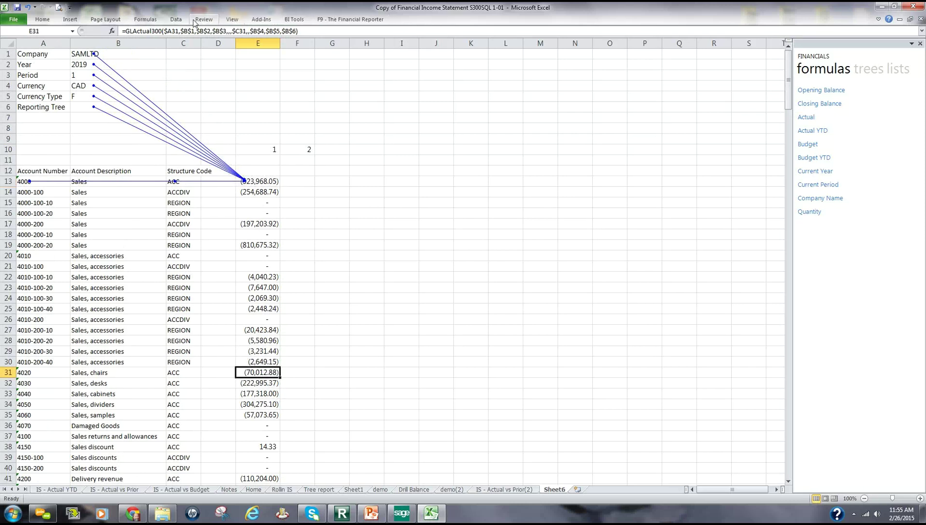
left_click(145, 20)
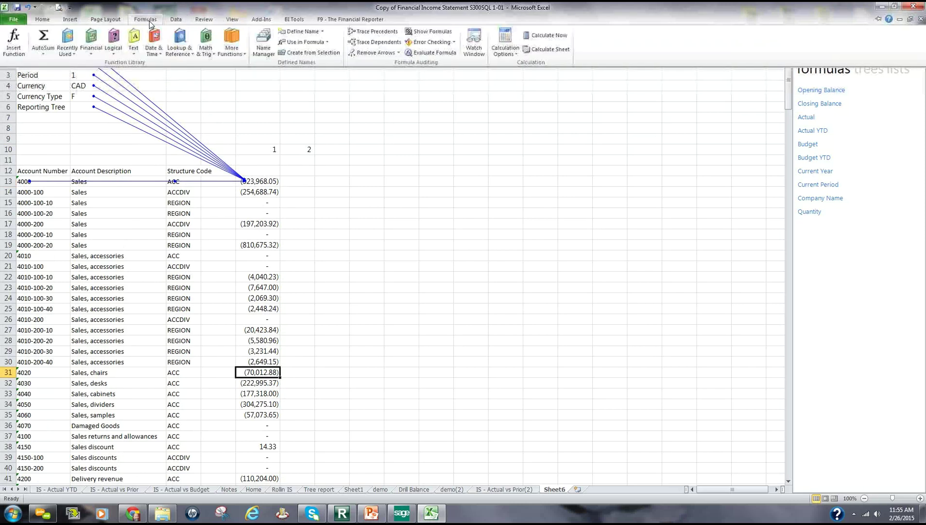
left_click(393, 33)
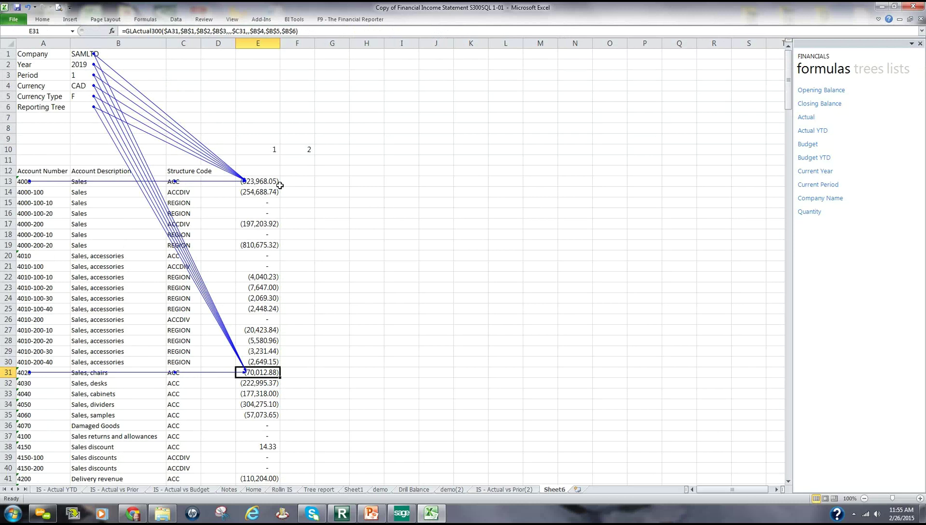
Copy the Actual formula from E13 across to F13 and widen column F to fit the amount
left_click(268, 148)
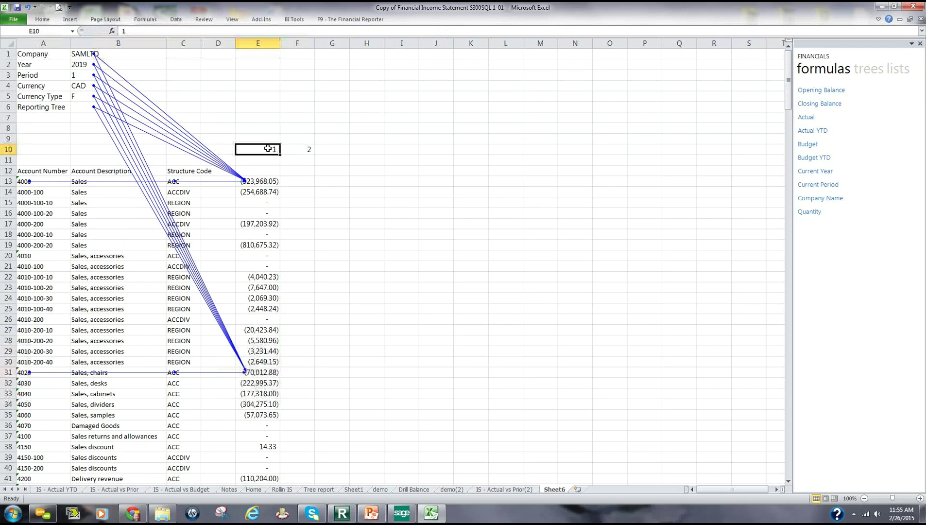
left_click(297, 183)
left_click(302, 149)
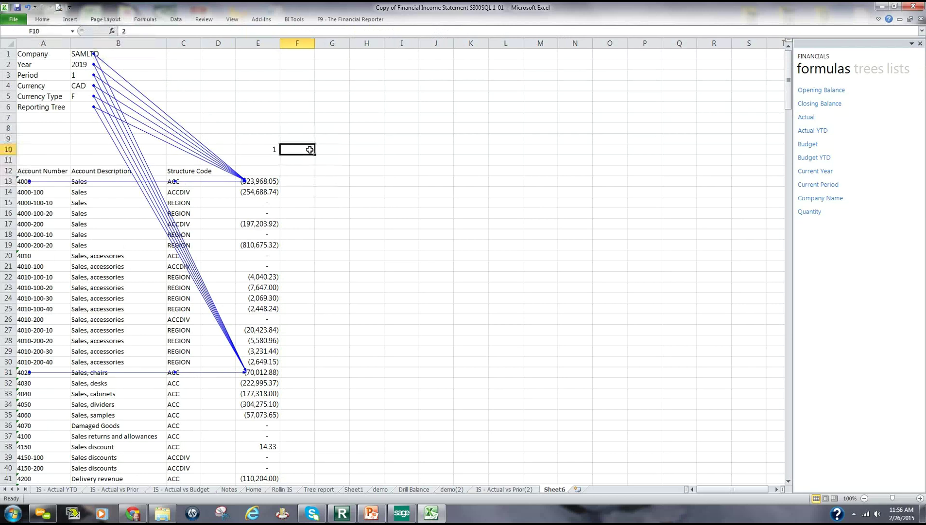
left_click(273, 179)
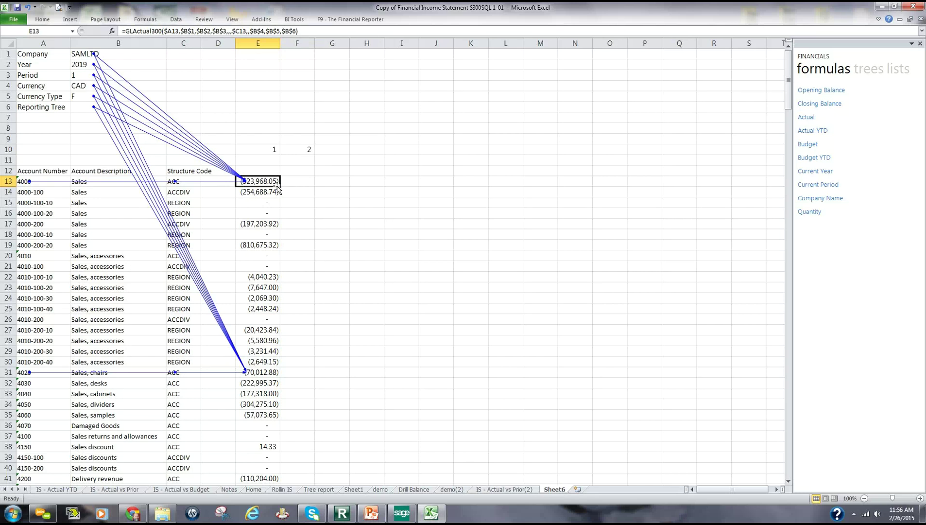
left_click_drag(281, 186, 313, 186)
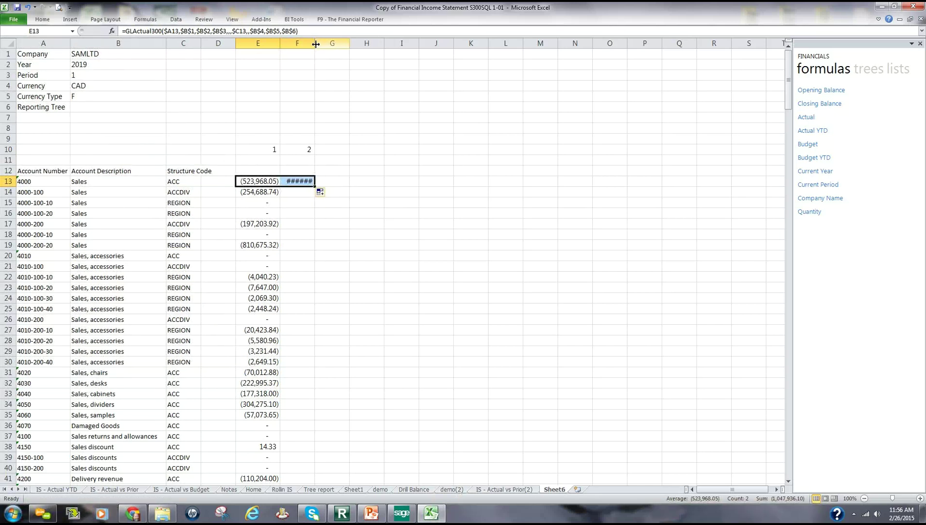
left_click_drag(315, 43, 328, 42)
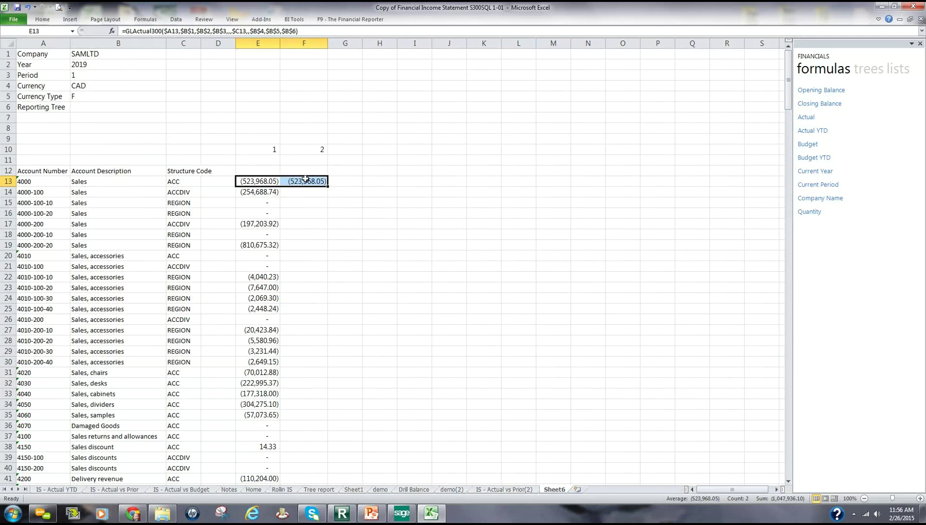
Change the Period argument of the Actual formula in F13 to F$10, locking only the row
left_click(305, 181)
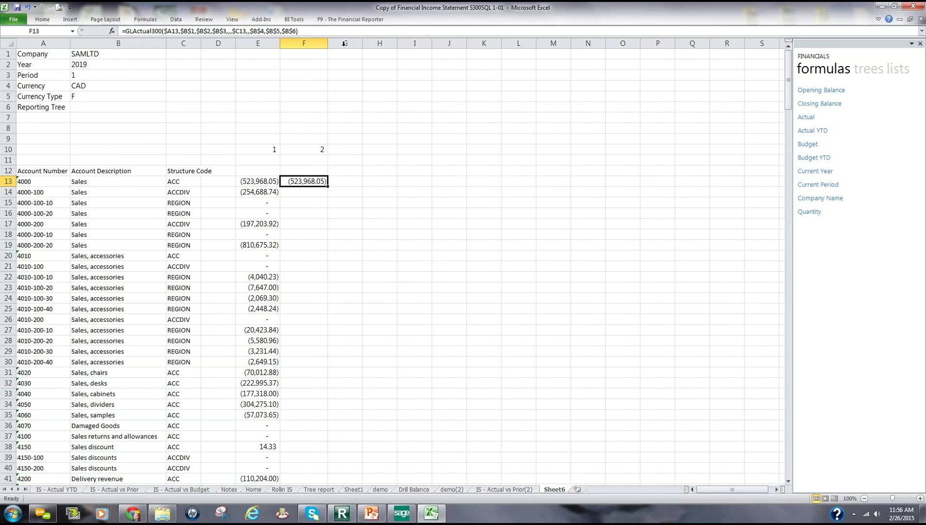
key("F2")
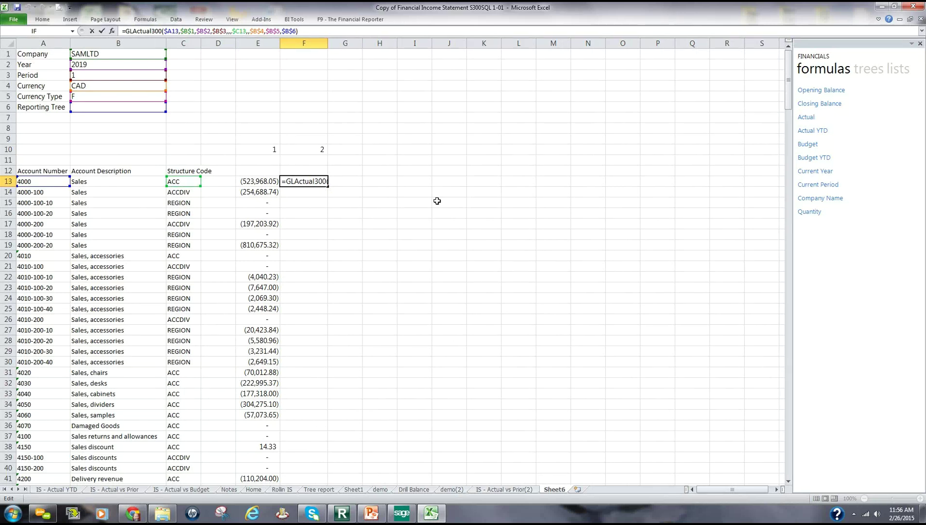
key("ctrl+Return")
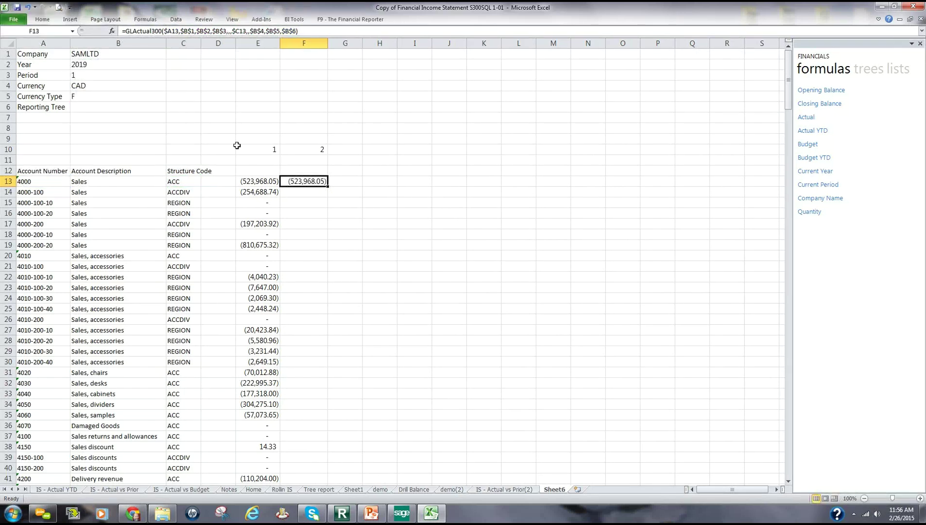
left_click(112, 32)
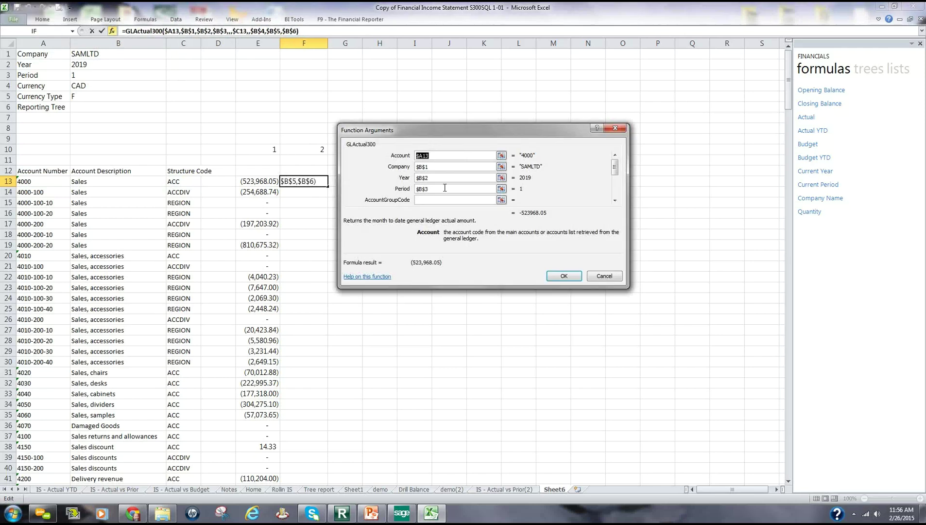
left_click_drag(444, 188, 387, 189)
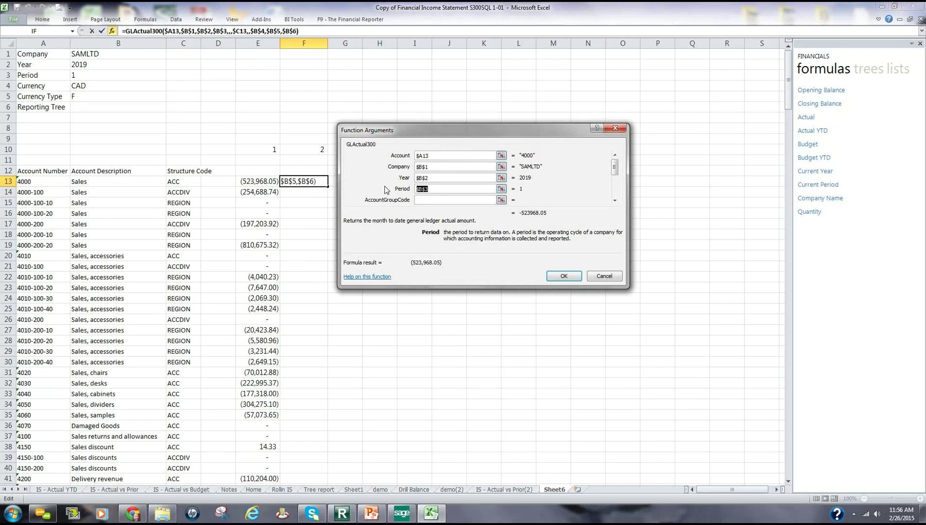
left_click(314, 150)
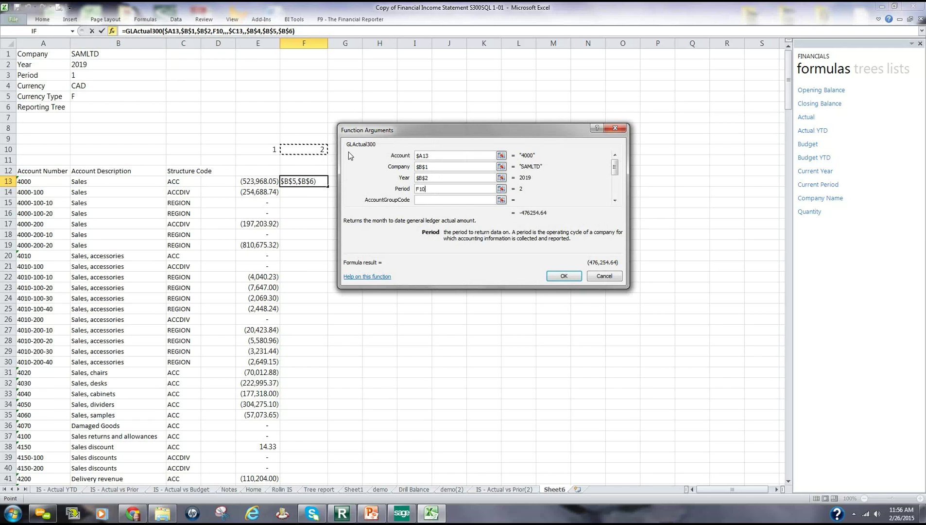
key("F4")
key("F4")
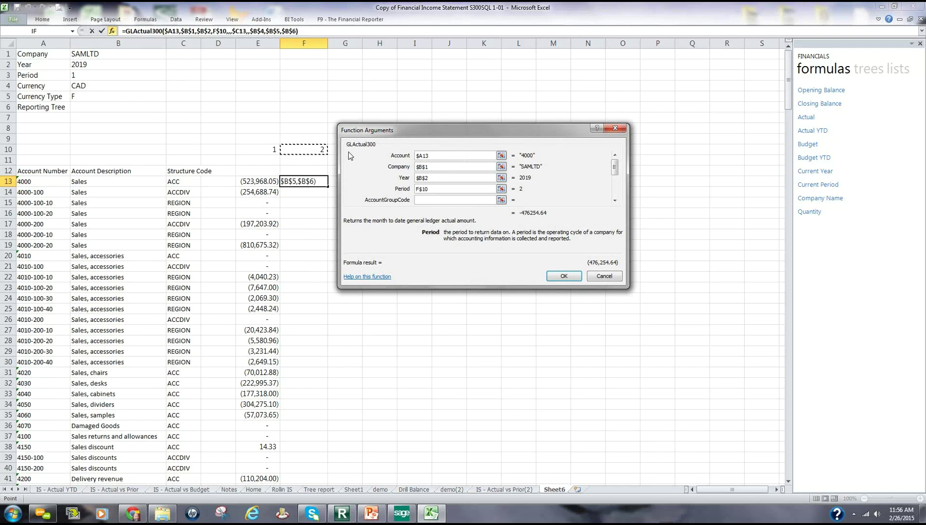
left_click(564, 276)
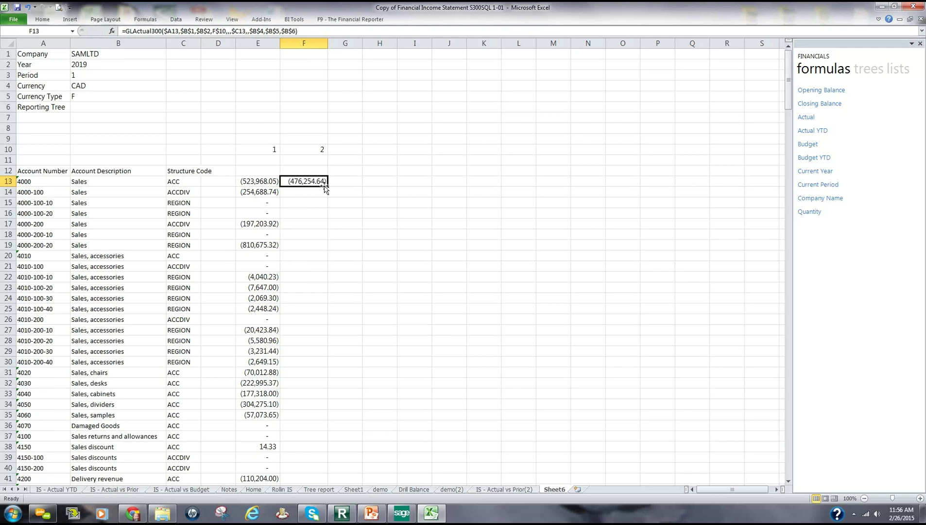
Fill the formula from F13 down to F47, checking its references in F27, and widen column G slightly
left_click_drag(327, 186, 307, 334)
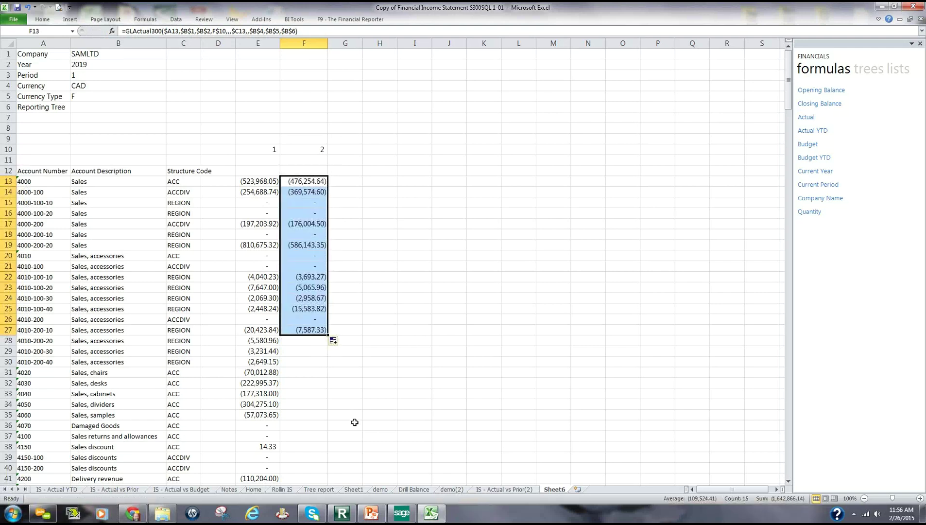
left_click(311, 329)
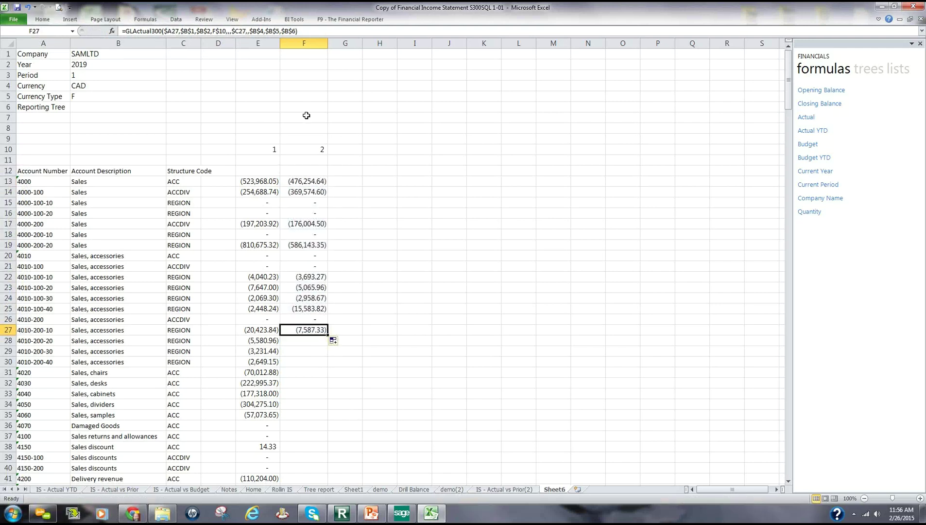
key("F2")
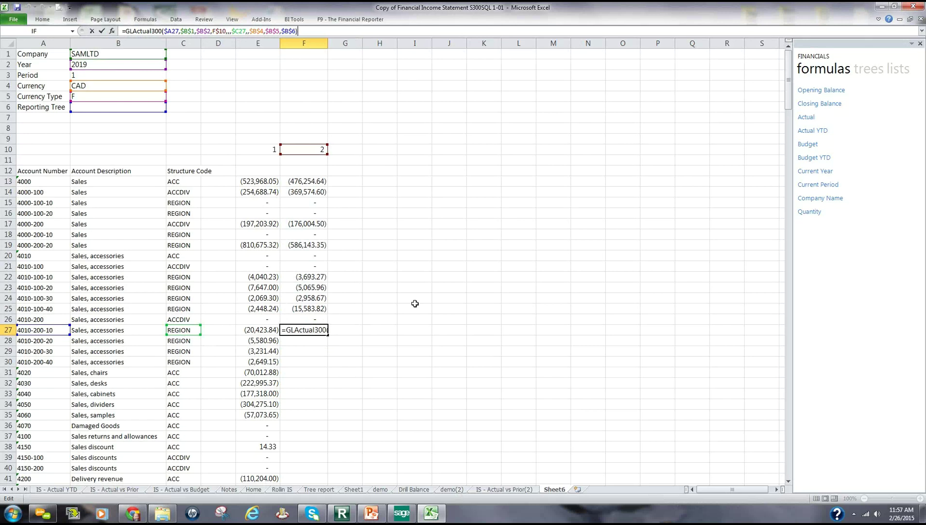
key("ctrl+Return")
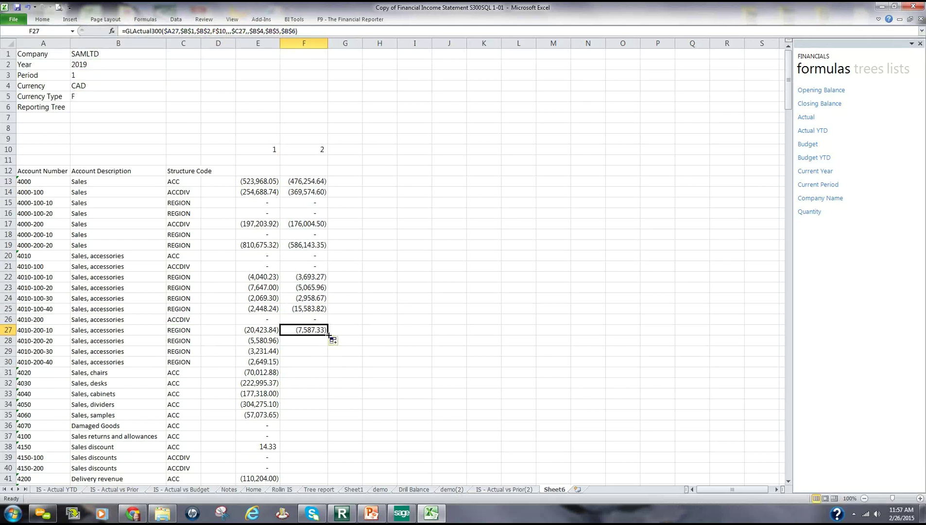
mouse_move(328, 335)
left_mouse_down()
mouse_move(305, 430)
mouse_move(316, 498)
mouse_move(326, 294)
mouse_move(327, 352)
left_mouse_up()
scroll(507, 368, "up", 6)
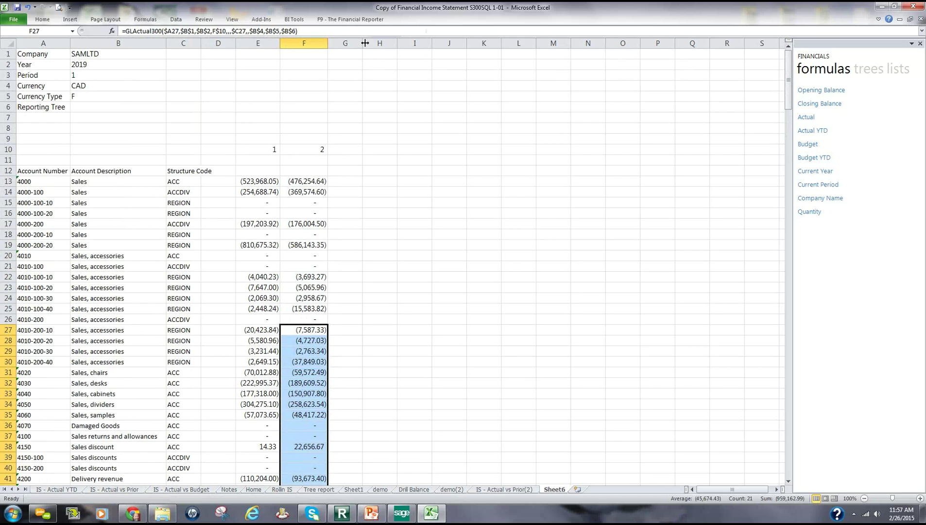
left_click_drag(365, 43, 374, 56)
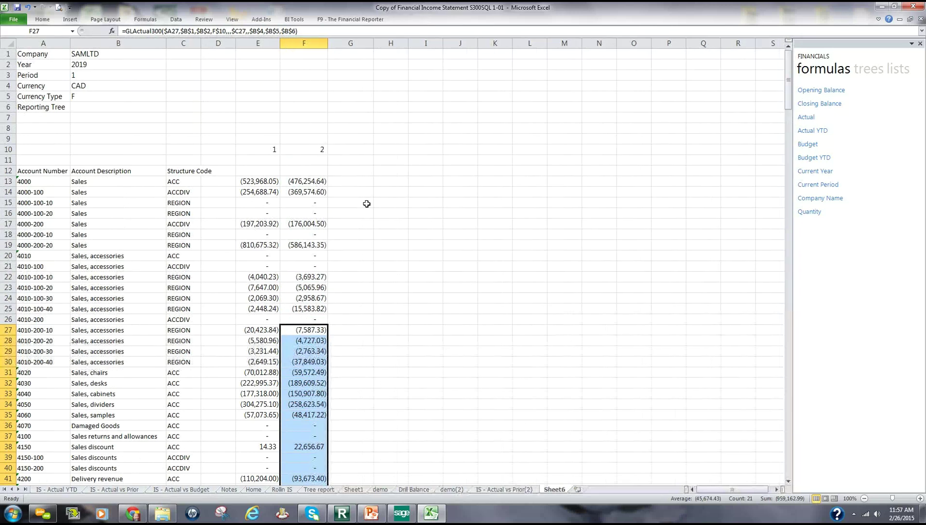
Group the sales account rows 13 to 47 into an outline, and collapse and re-expand the group
left_click(9, 180)
left_click_drag(15, 226, 55, 119)
scroll(511, 364, "up", 13)
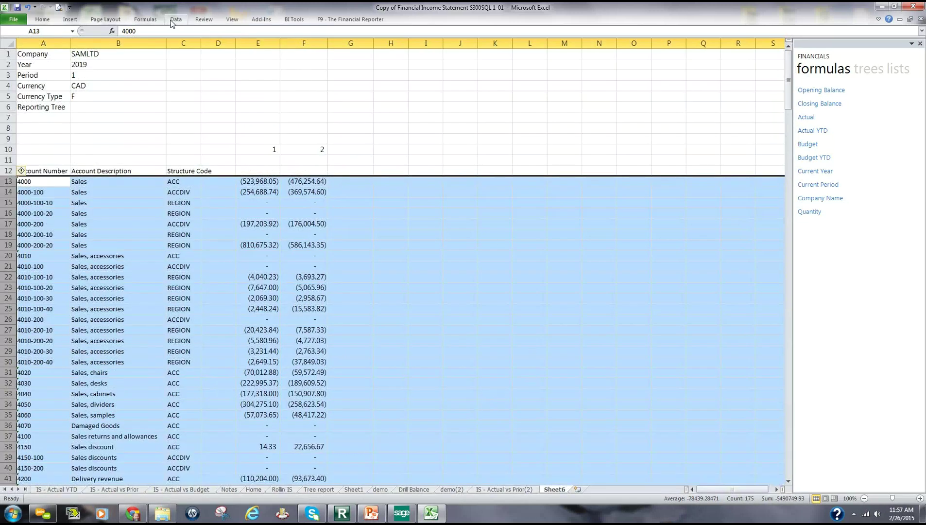
left_click(174, 19)
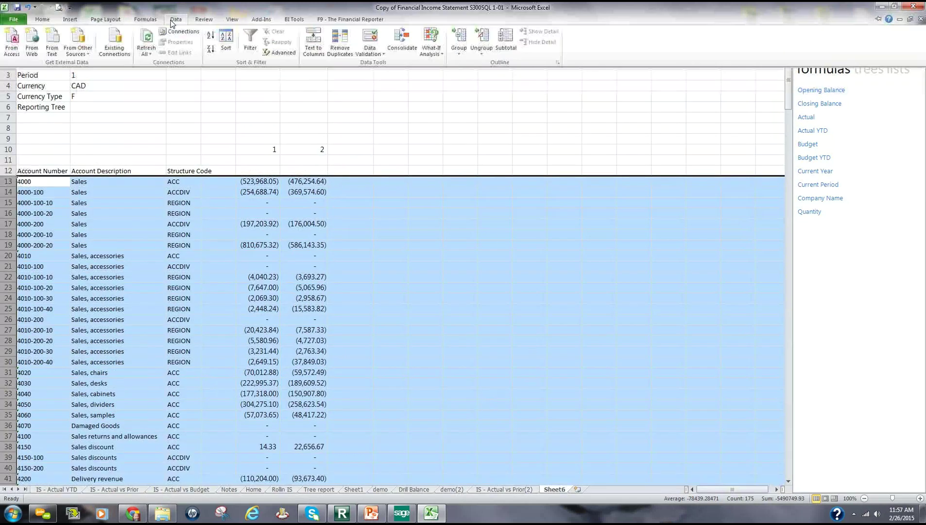
left_click(453, 40)
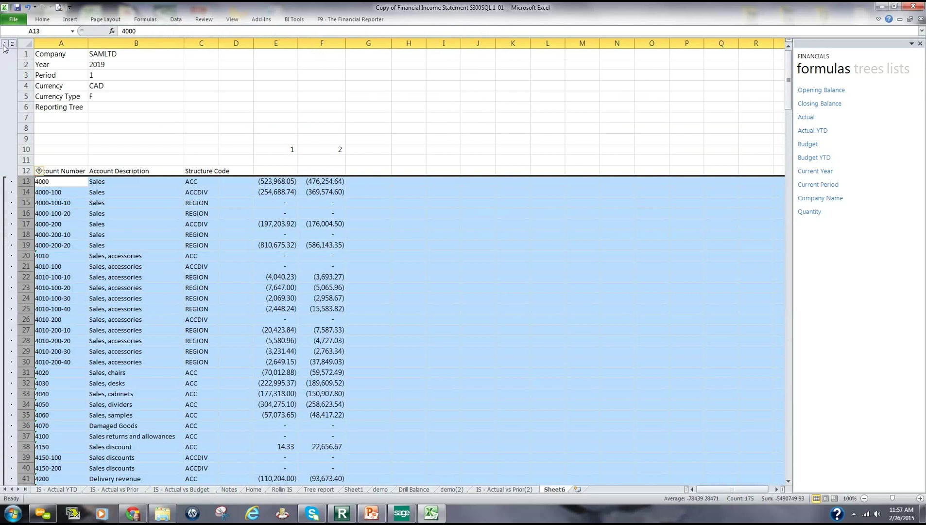
left_click(5, 44)
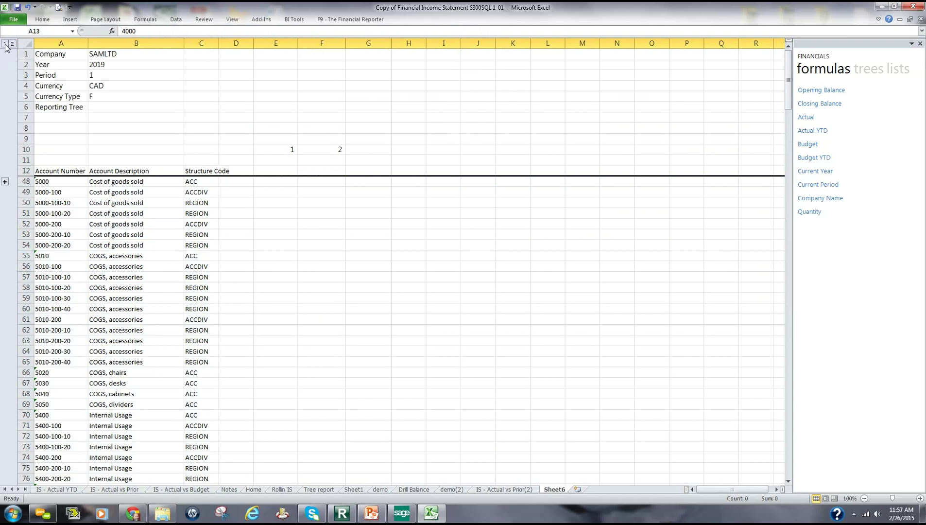
left_click(13, 43)
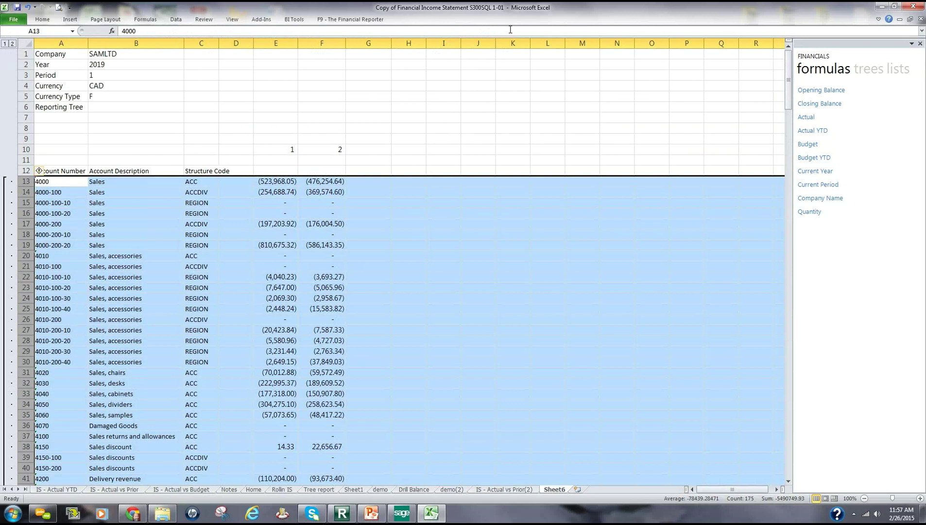
Set the Quick Access Toolbar to show below the ribbon in the program options
left_click(501, 96)
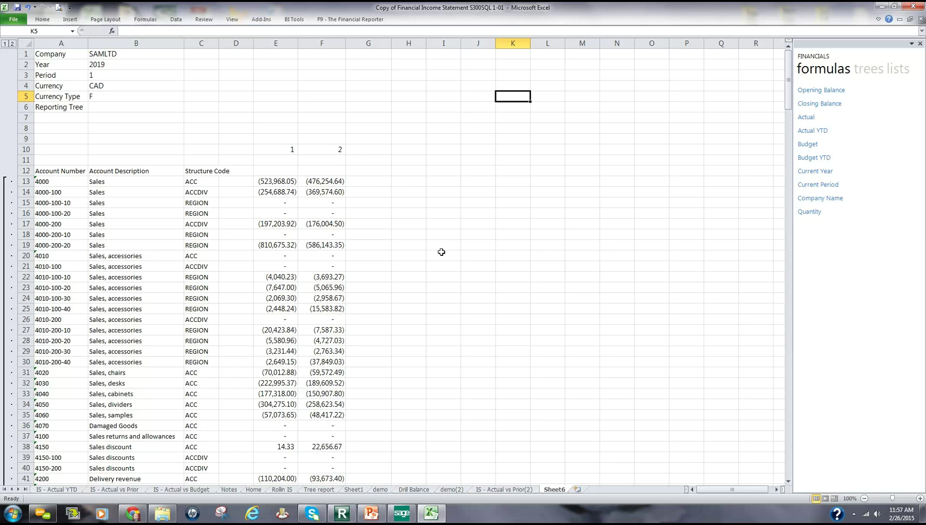
left_click(105, 106)
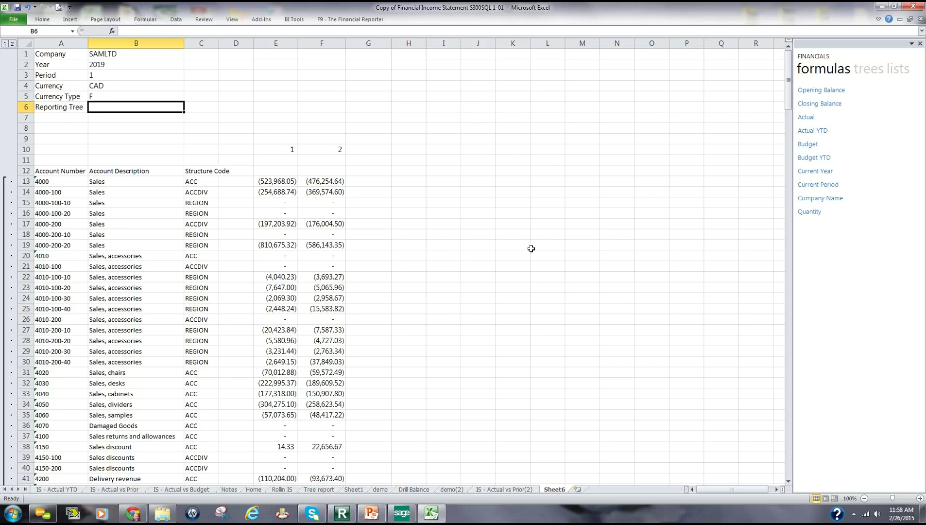
left_click(3, 21)
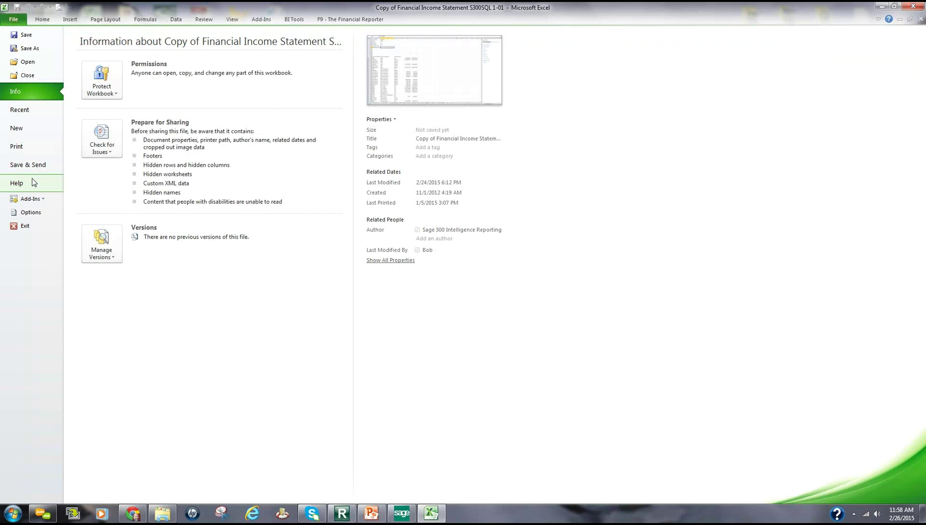
left_click(28, 213)
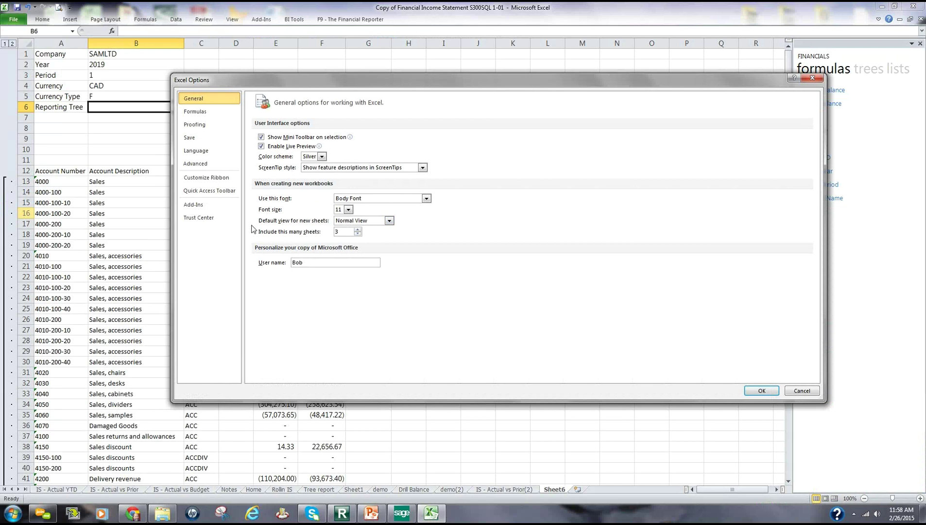
left_click(211, 194)
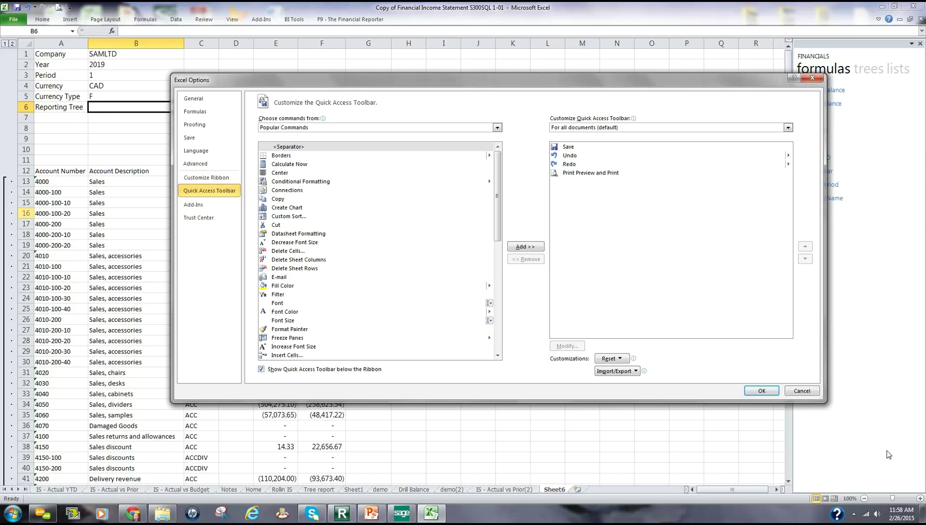
left_click(767, 392)
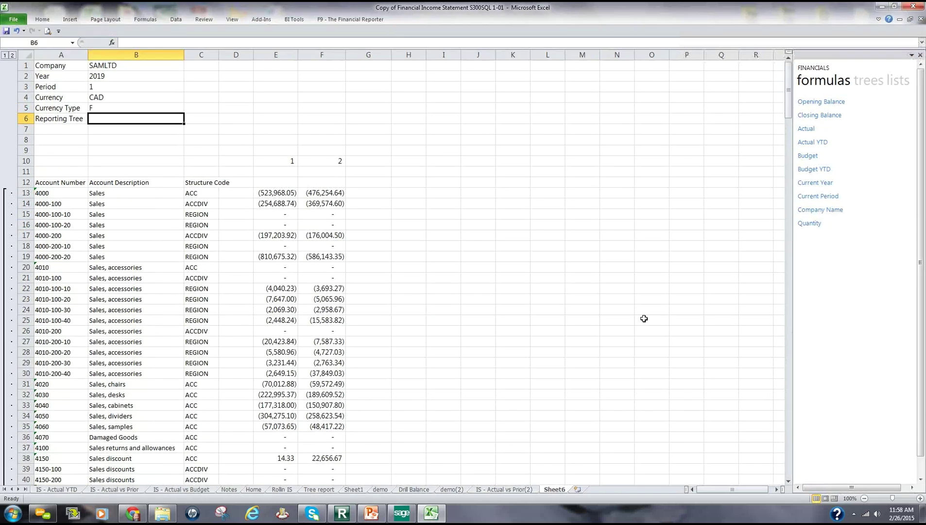
left_click(43, 19)
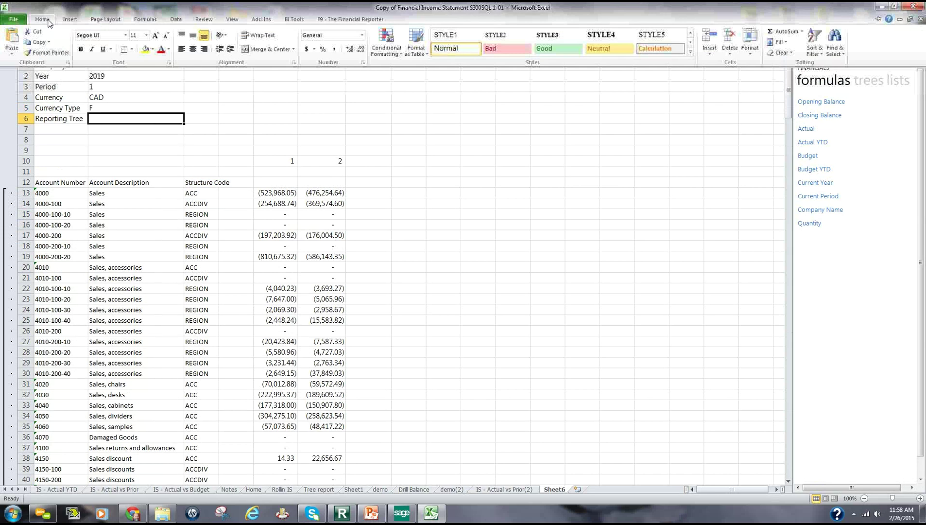
left_click(564, 152)
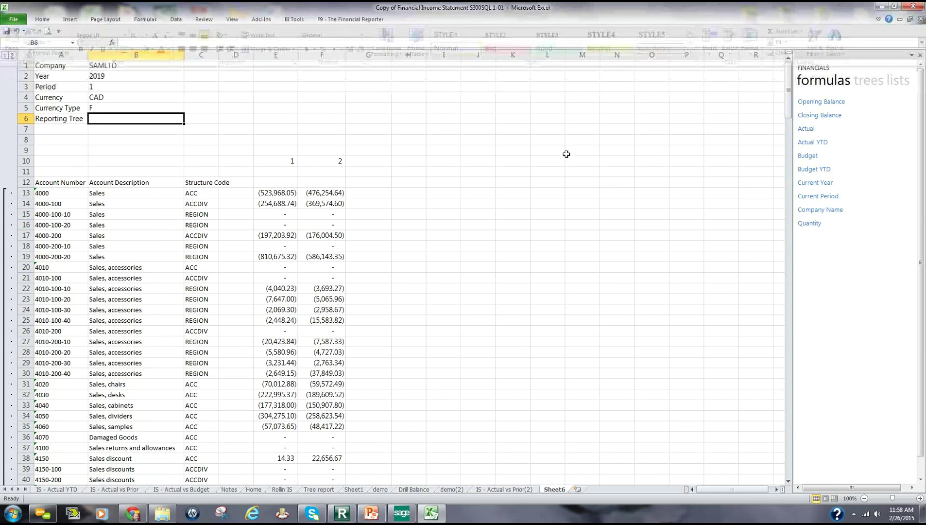
left_click(44, 19)
left_click(614, 208)
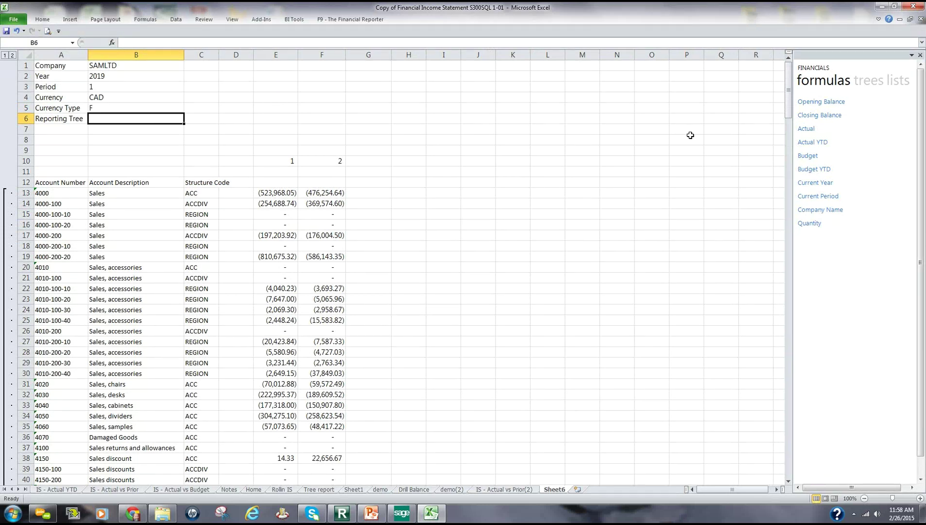
Restore the workbook window from full screen and resize it narrower and taller so the desktop shows around it
double_click(829, 12)
left_click_drag(830, 20, 823, 29)
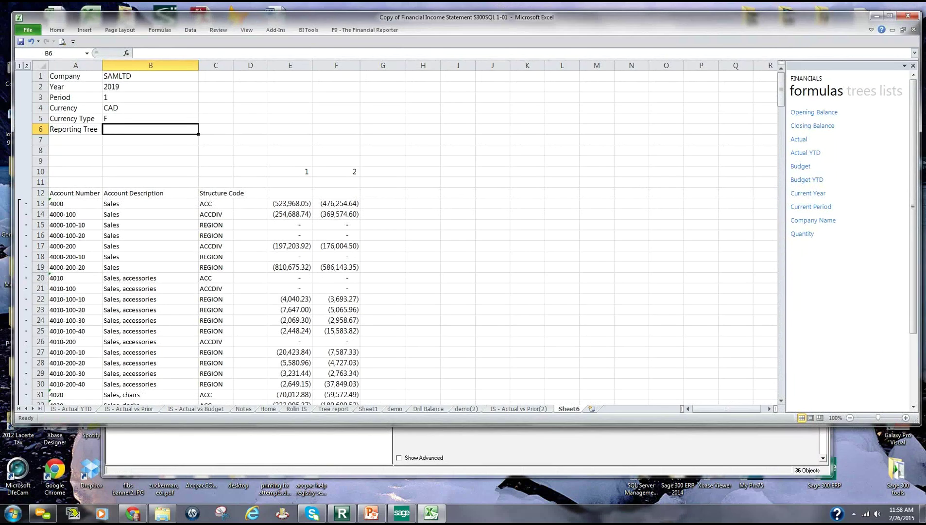
left_click_drag(922, 425, 866, 475)
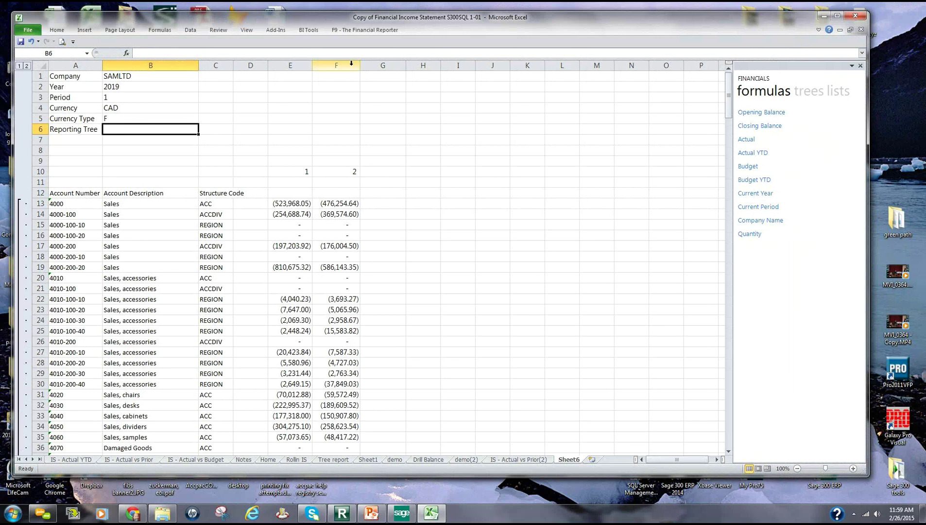
mouse_move(350, 63)
left_mouse_down()
mouse_move(369, 65)
mouse_move(340, 67)
left_mouse_up()
left_click(398, 112)
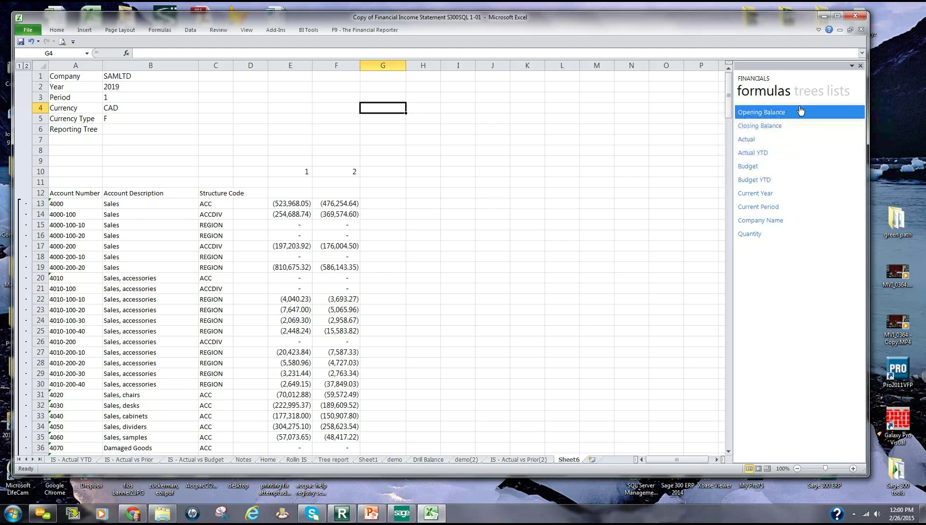
Show the reporting trees, examine the division and region codes in accounts 4000-100 to 4000-200, and look into SAMLTD Demo Tree
left_click(814, 93)
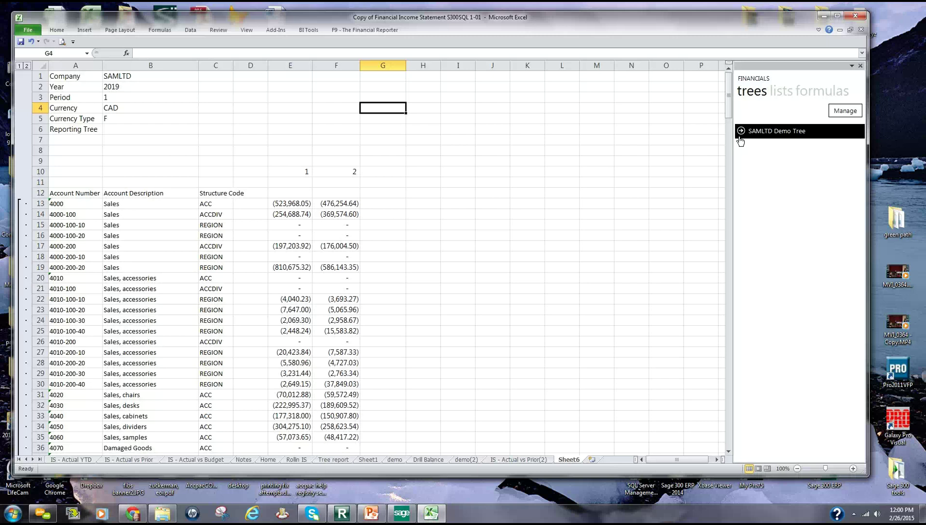
left_click(85, 214)
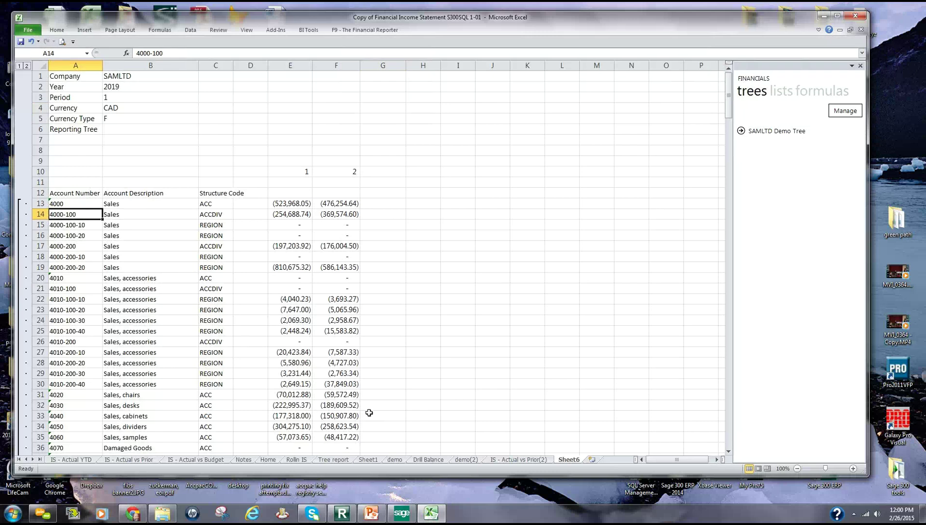
left_click(88, 246)
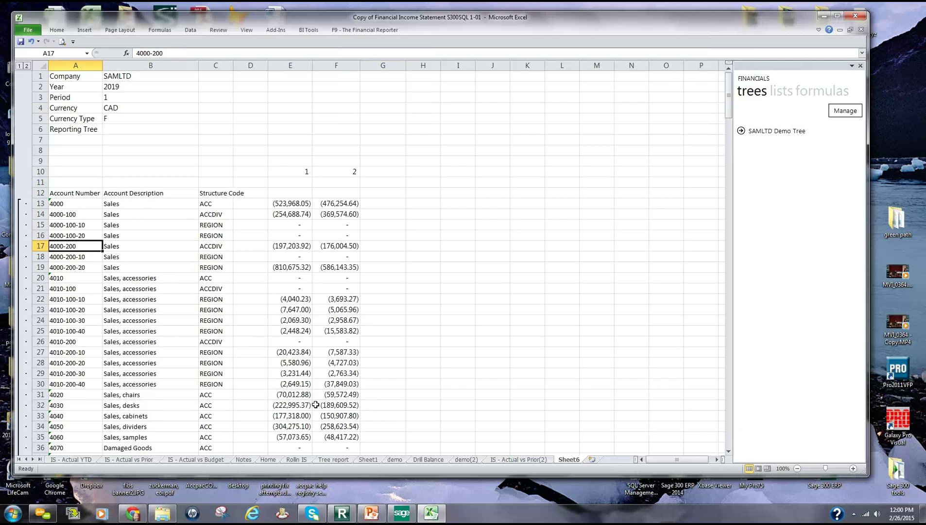
left_click(96, 226)
left_click(94, 234)
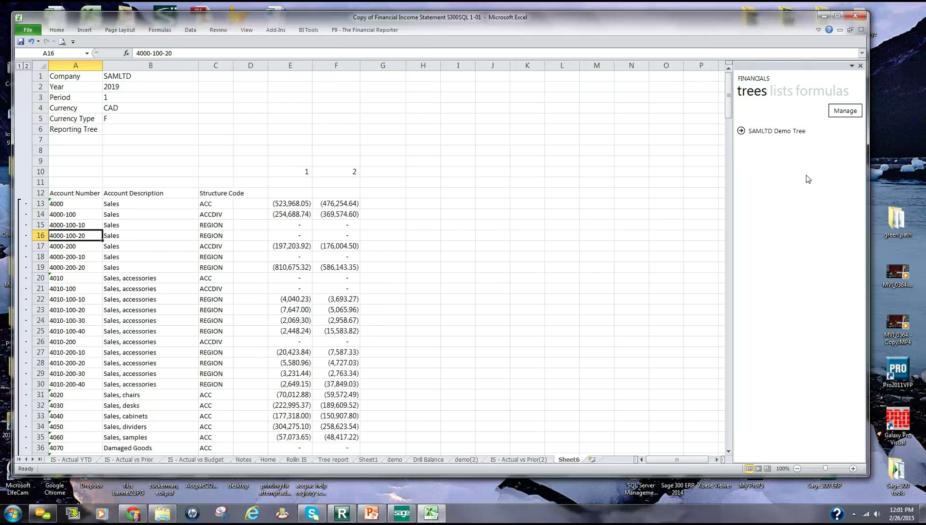
left_click(742, 131)
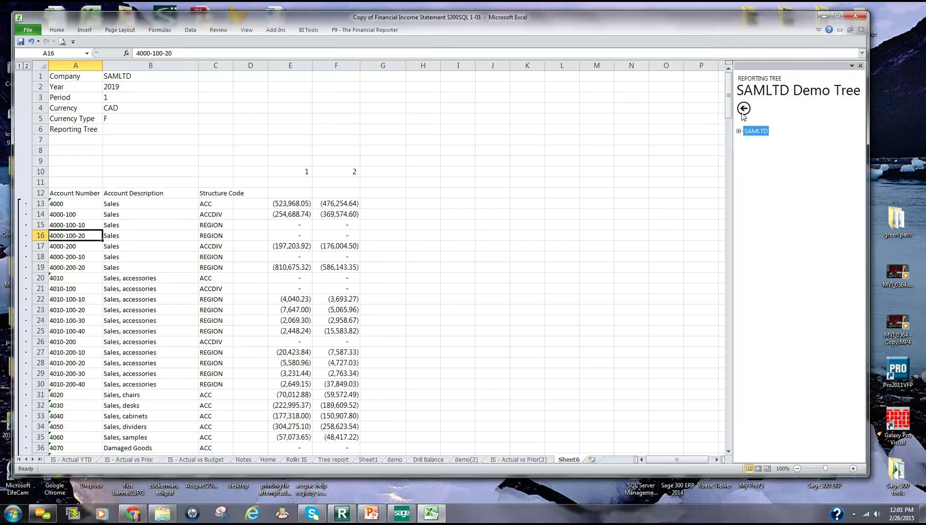
left_click(744, 109)
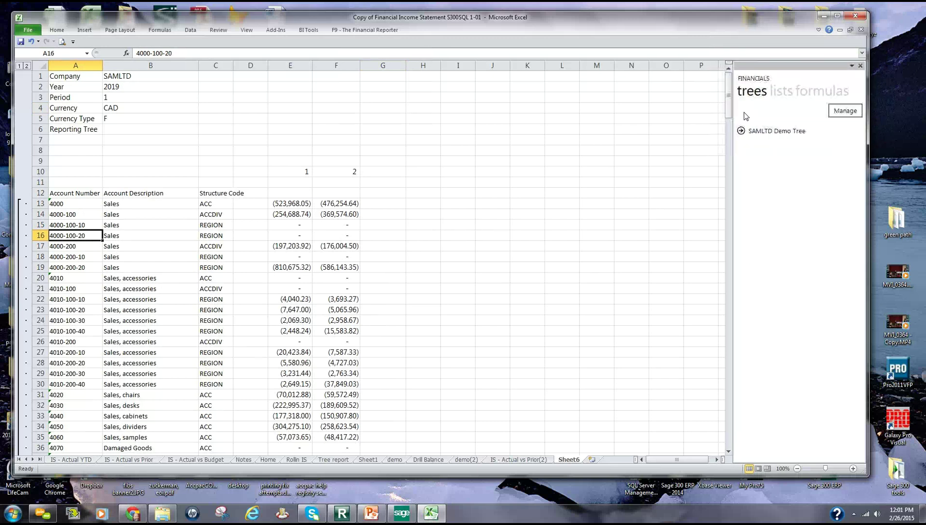
Open SAMLTD Demo Tree for editing, preview the accounts of its SAMLTD, Commercial and Commercial Northern units, and close the editor
left_click(845, 111)
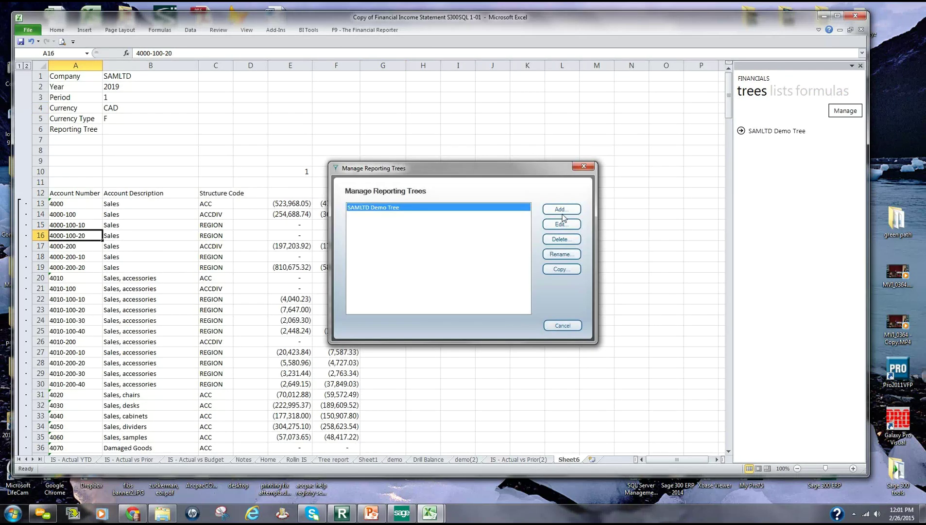
left_click(561, 224)
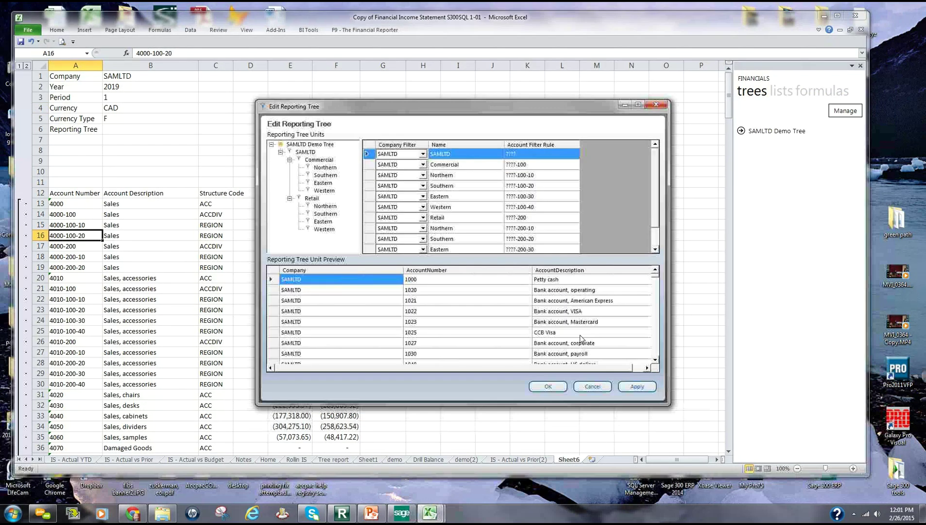
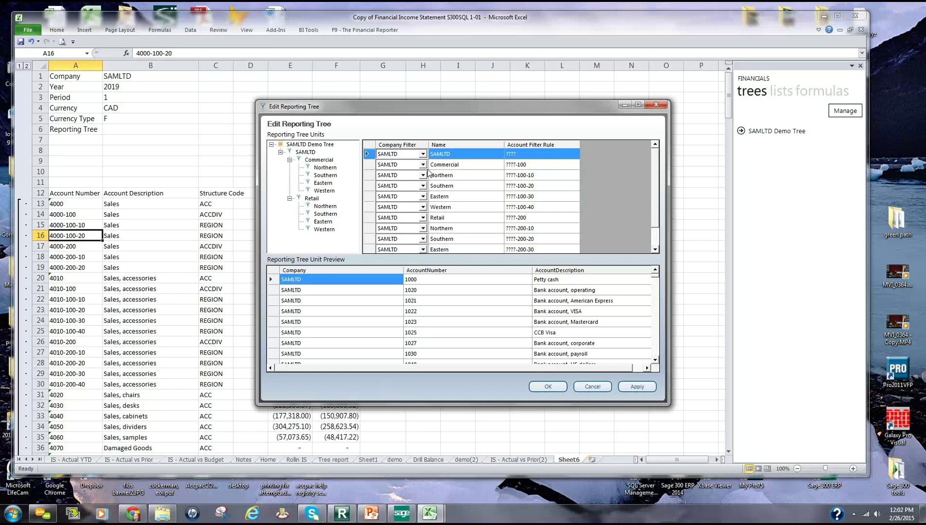
left_click(473, 153)
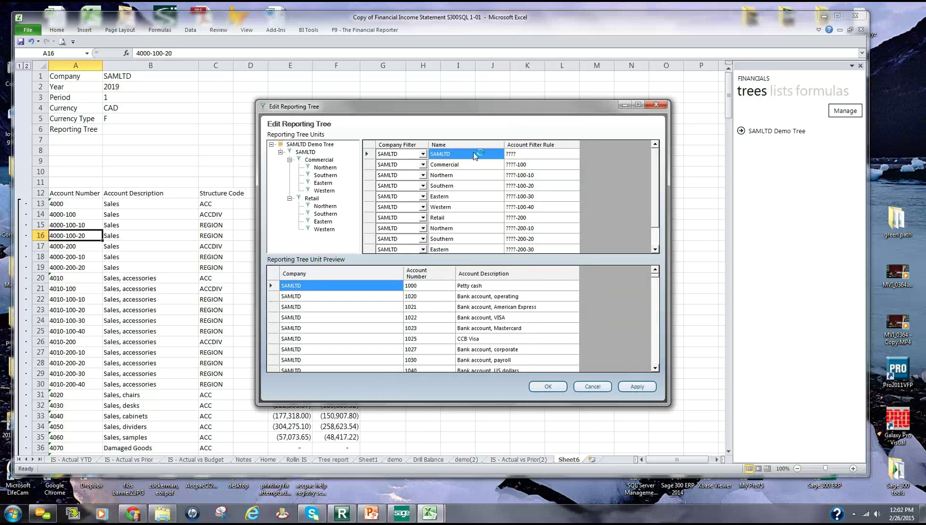
left_click(320, 160)
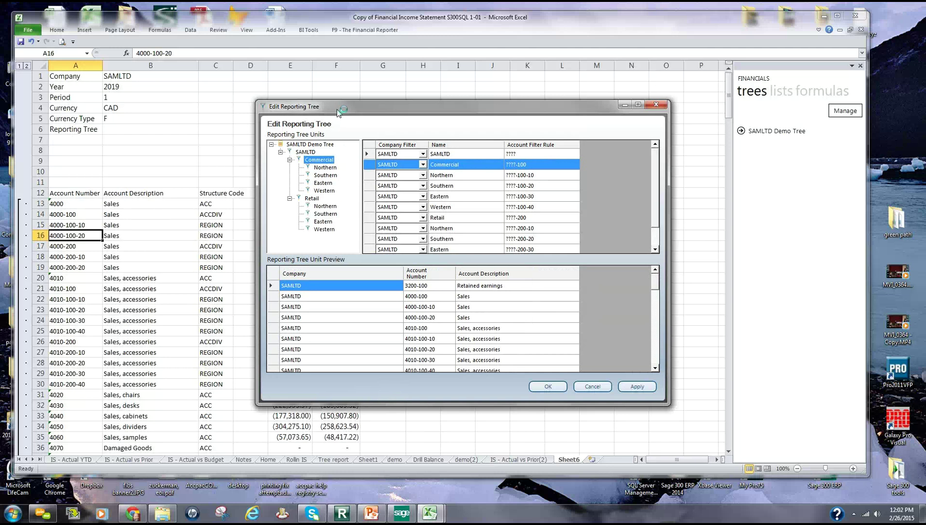
left_click_drag(340, 111, 530, 128)
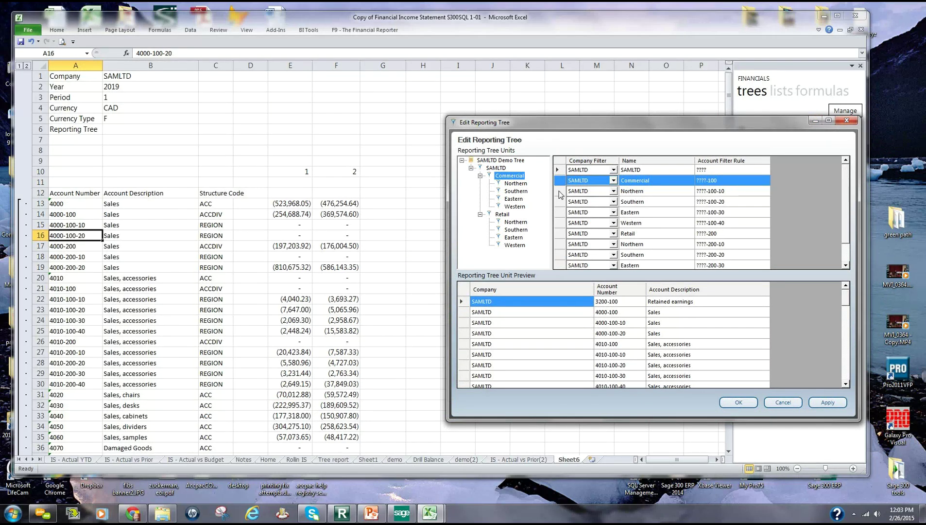
left_click(517, 184)
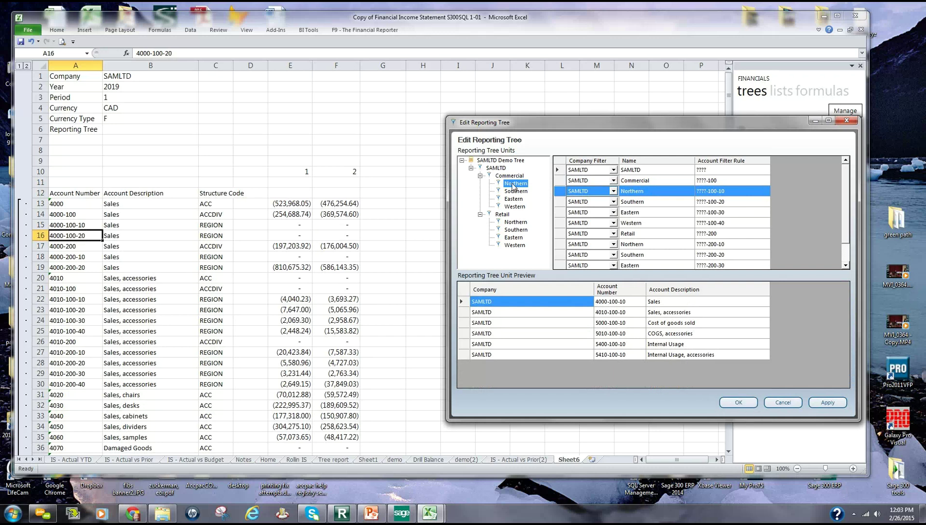
left_click_drag(512, 184, 508, 182)
left_click(739, 402)
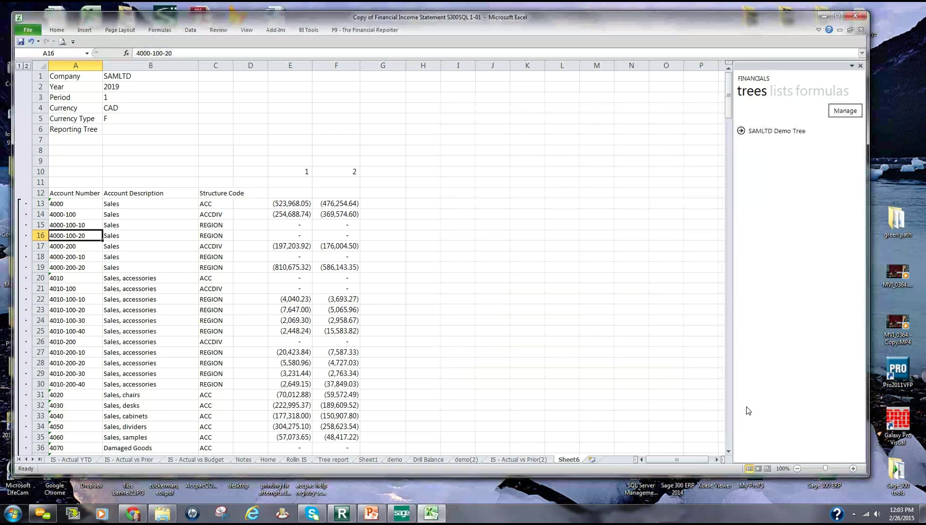
Expand SAMLTD in SAMLTD Demo Tree and place its Commercial unit, followed by its Retail unit, in Reporting Tree cell B6
left_click(739, 133)
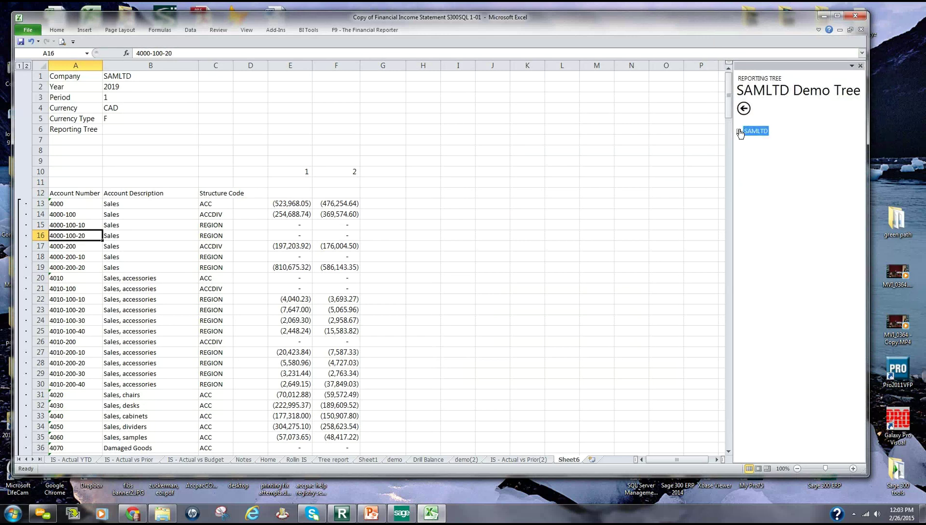
left_click(739, 131)
left_click(762, 141)
left_click_drag(764, 142, 121, 129)
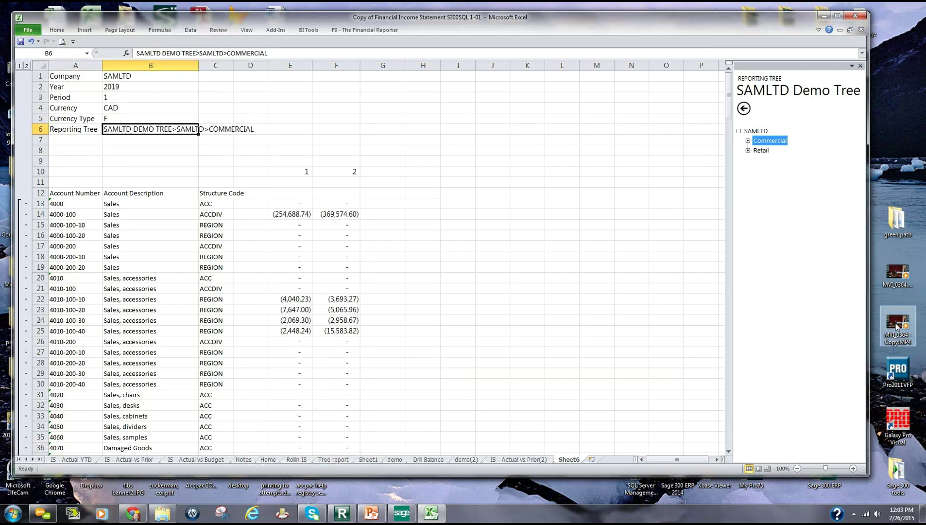
left_click_drag(762, 150, 167, 129)
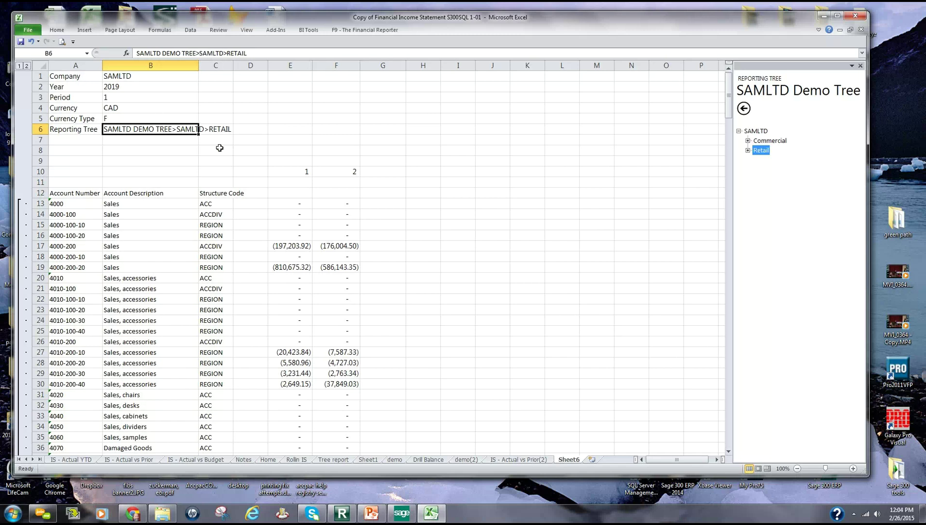
Clear the Reporting Tree cell B6 and place the Commercial unit in E8 and the Retail unit in F8
left_click(132, 130)
key("Delete")
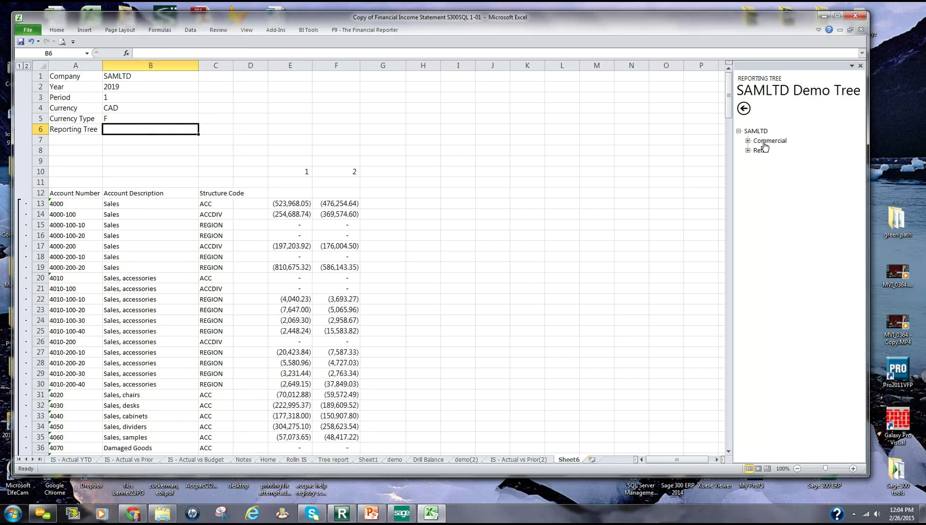
left_click_drag(764, 146, 303, 157)
left_click_drag(761, 150, 337, 151)
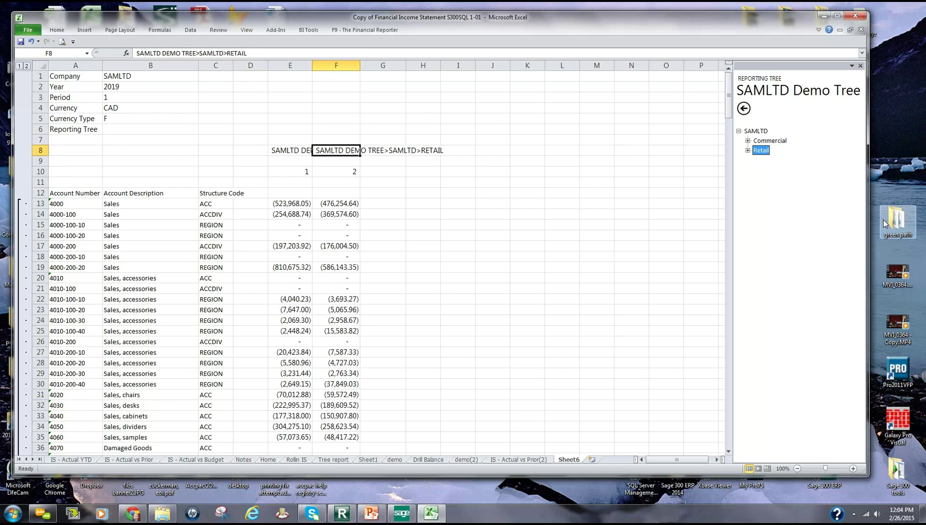
Set the ReportTreeUnit argument of the GLActual300 formula in E13 to E$8, locking only the row
left_click(296, 203)
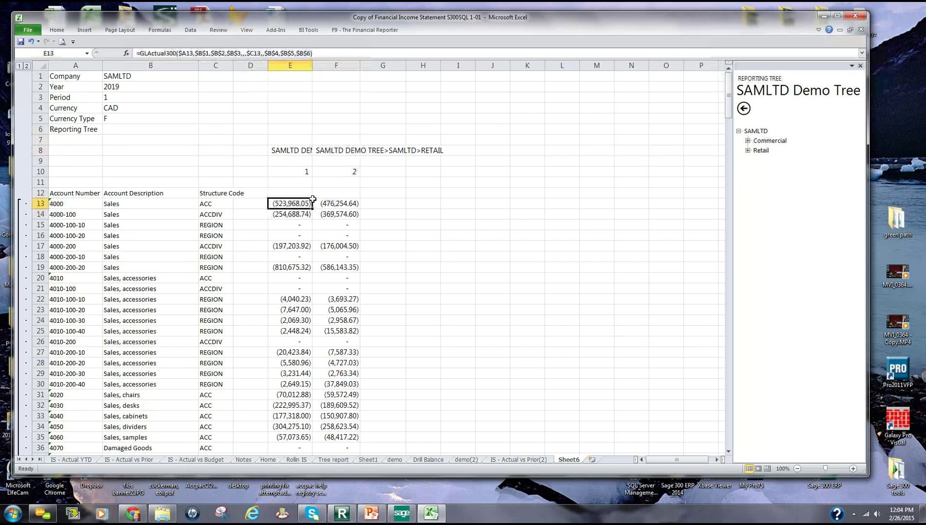
left_click(126, 54)
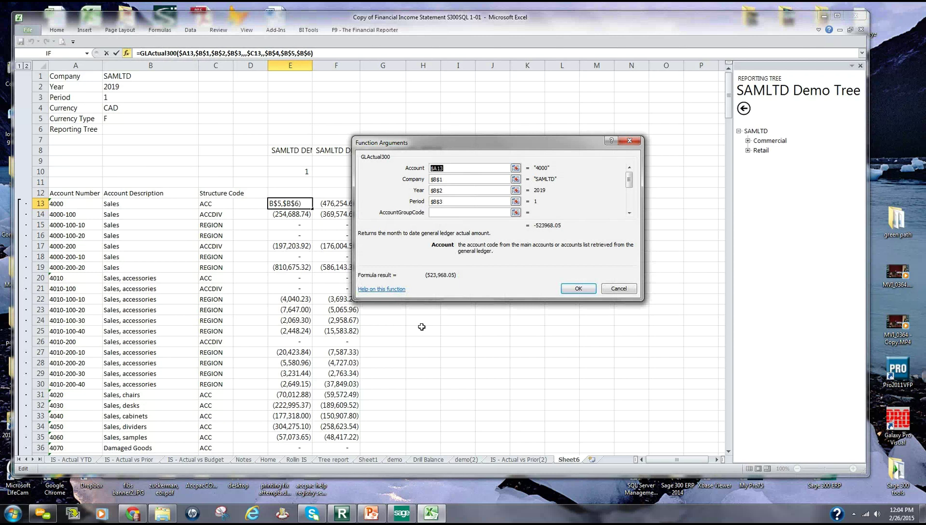
left_click_drag(630, 183, 628, 214)
left_click(460, 213)
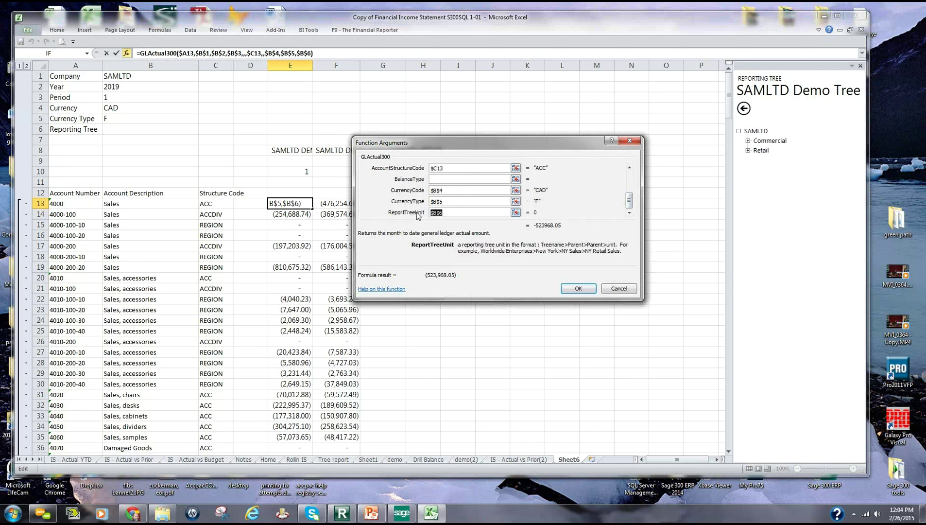
left_click(302, 151)
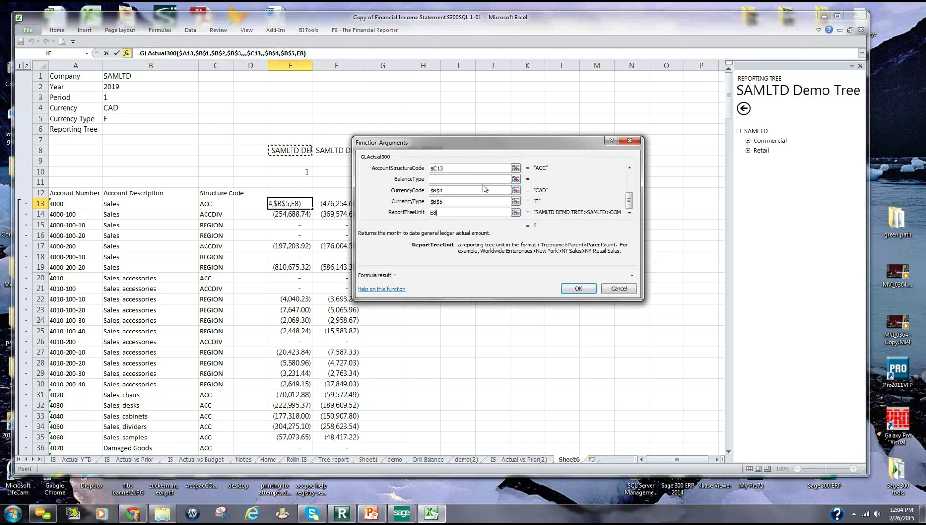
key("F4")
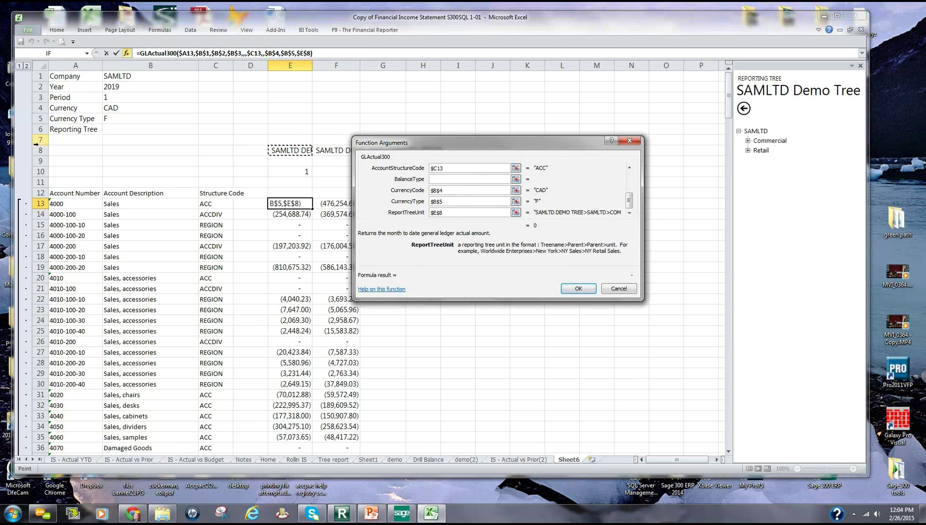
key("F4")
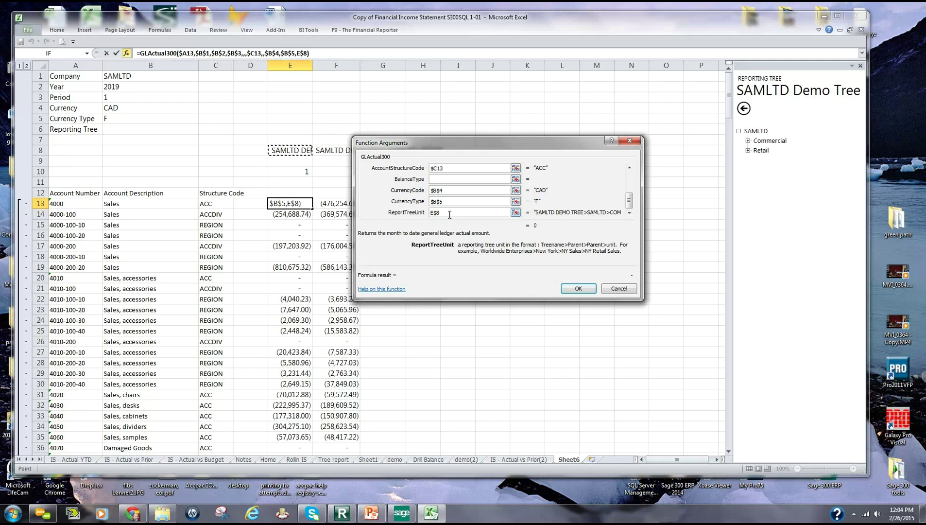
left_click(578, 289)
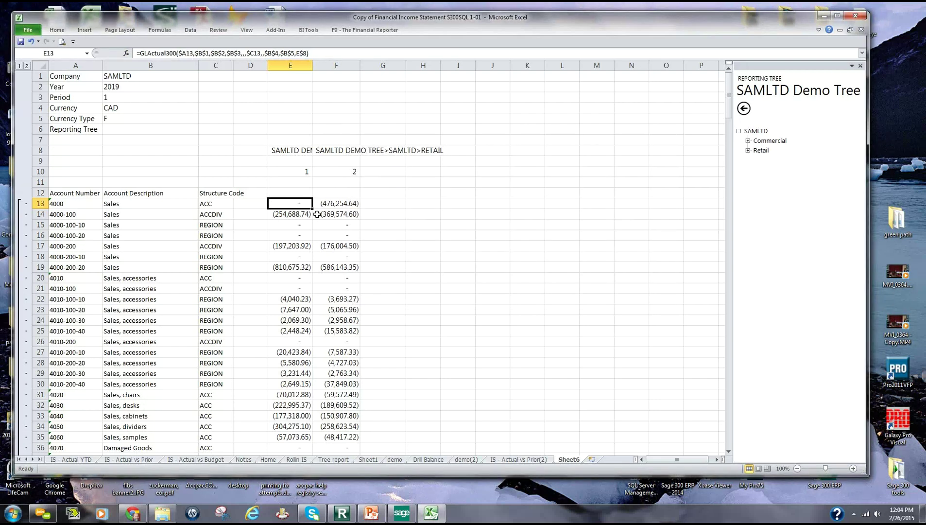
Copy the E13 formula down column E through the account rows
left_click_drag(312, 209, 291, 399)
scroll(529, 373, "up", 1)
scroll(529, 373, "up", 4)
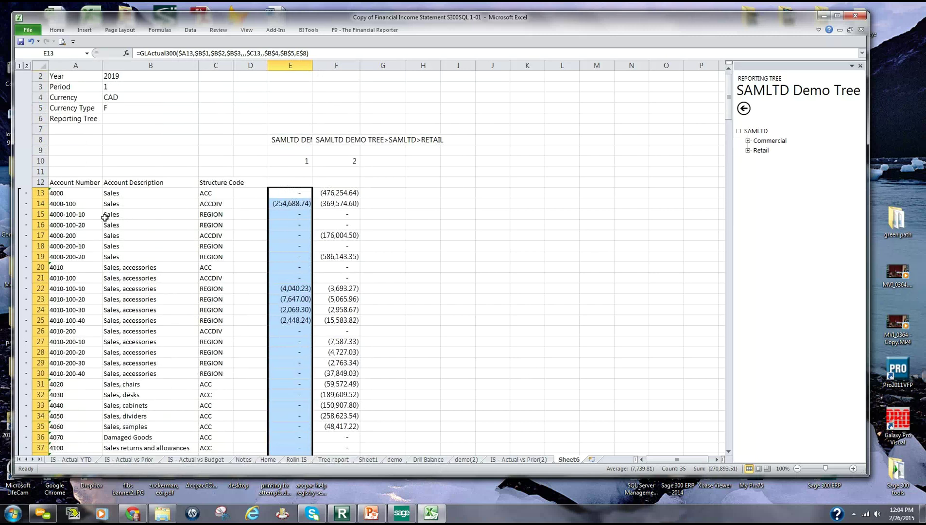
left_click(88, 202)
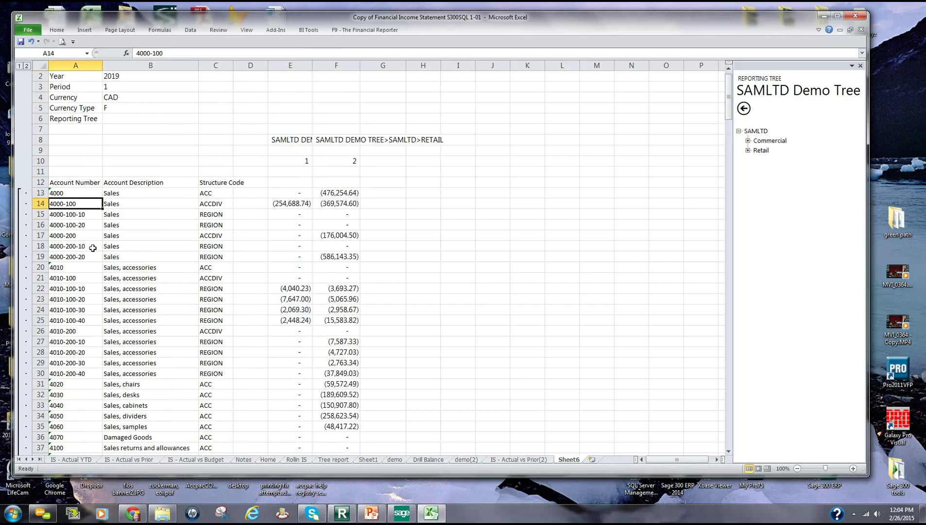
Copy the E13 formula across to F13, check its F$8 reference, and fill it down column F through the account rows
left_click(302, 193)
left_click_drag(313, 199, 346, 197)
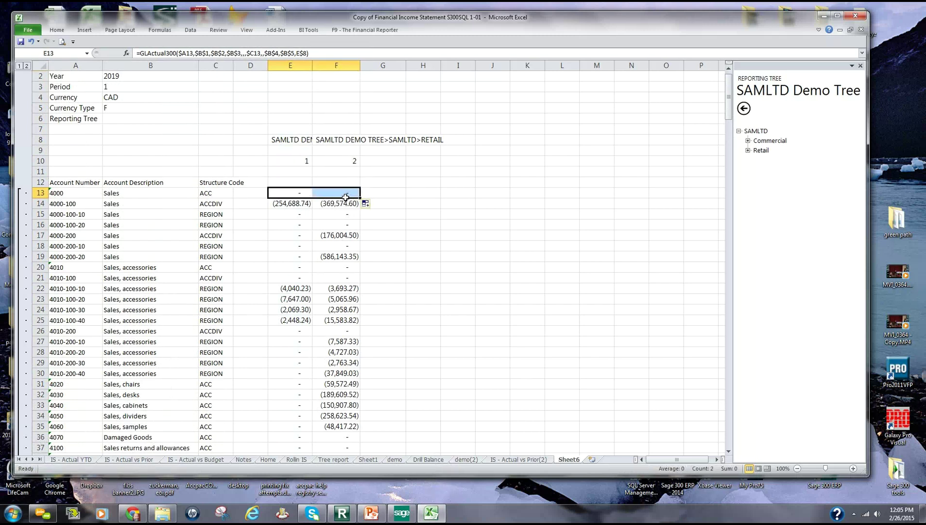
left_click(346, 193)
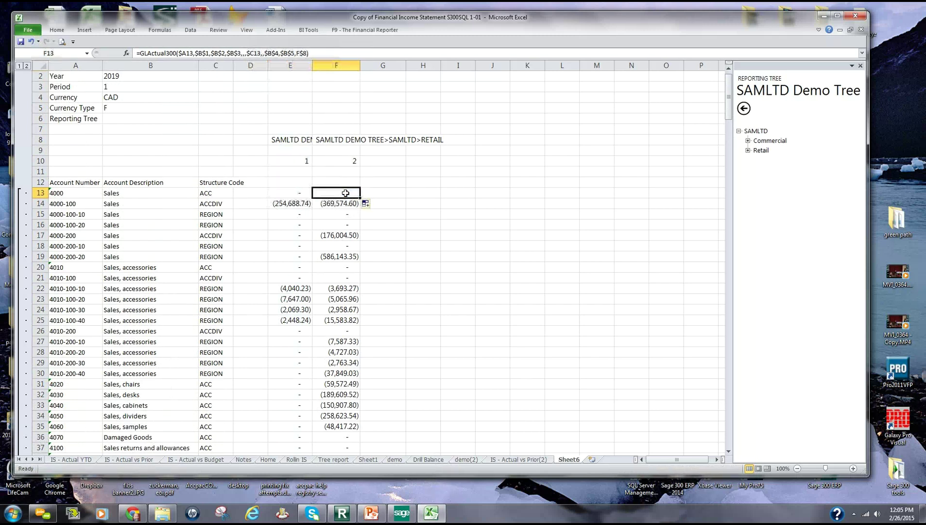
left_click(365, 53)
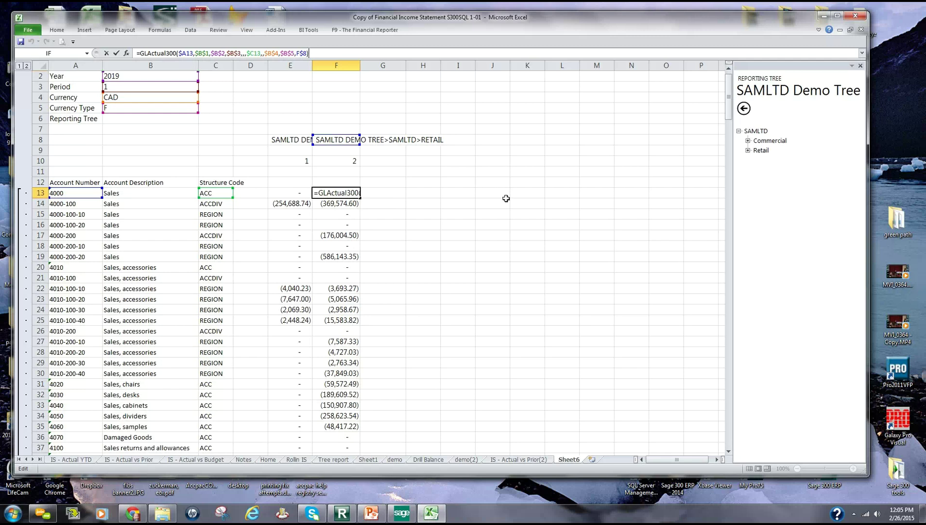
key("Escape")
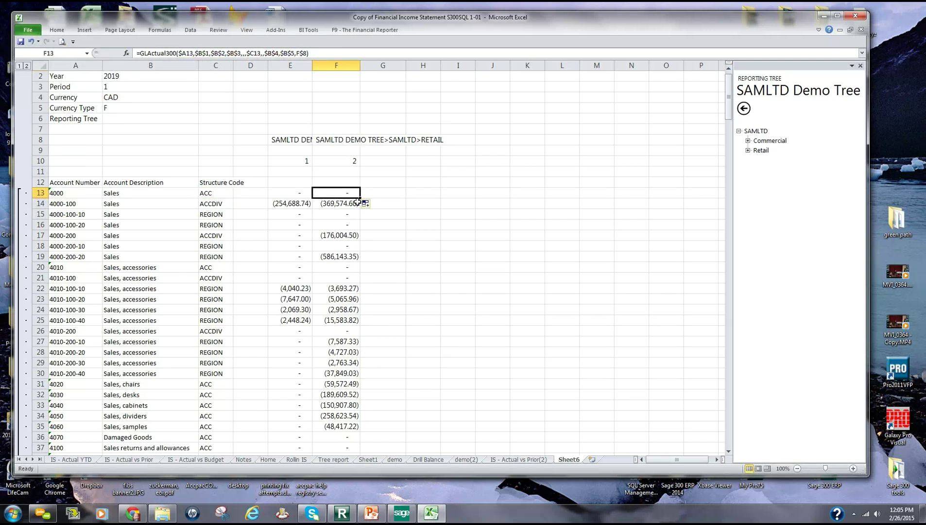
left_click_drag(359, 198, 359, 418)
scroll(513, 347, "up", 5)
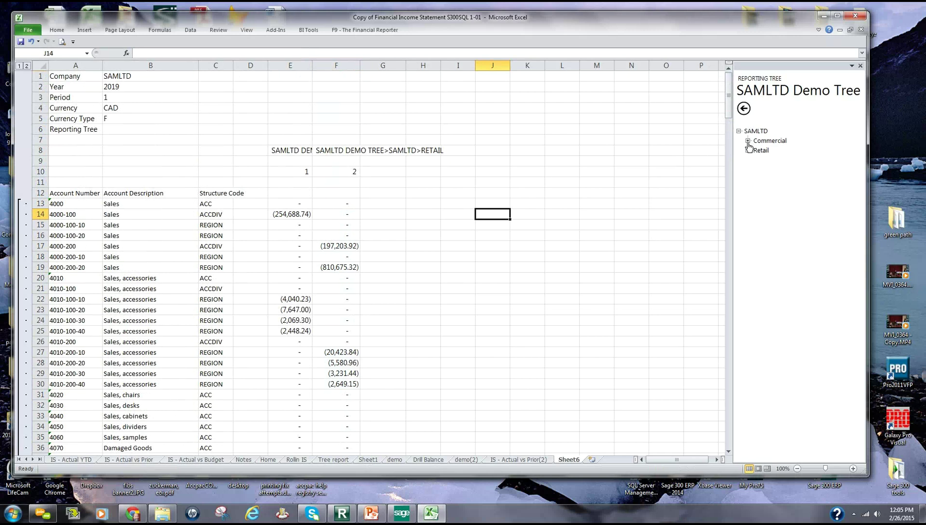
Expand the Commercial unit, place its Northern unit in E8 and its Southern unit in F8, and review the account rows
double_click(769, 141)
left_click(771, 151)
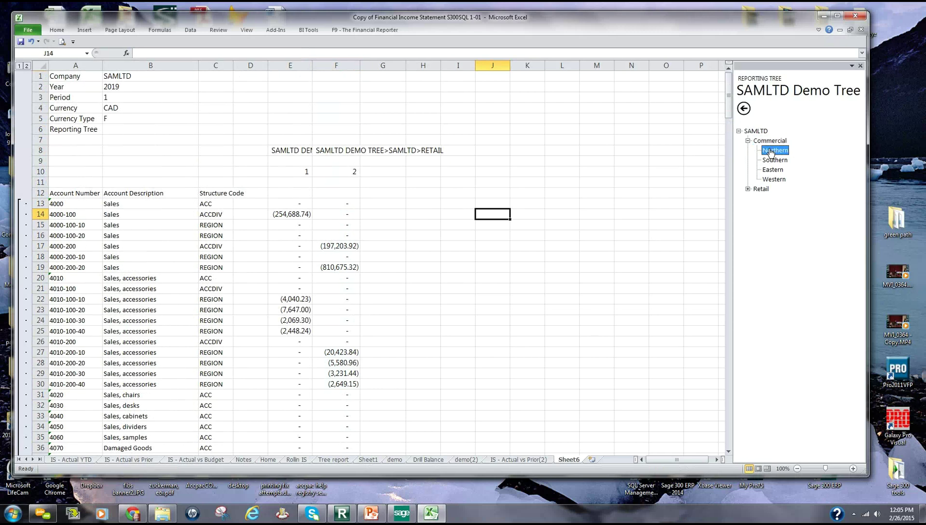
left_click_drag(771, 151, 290, 152)
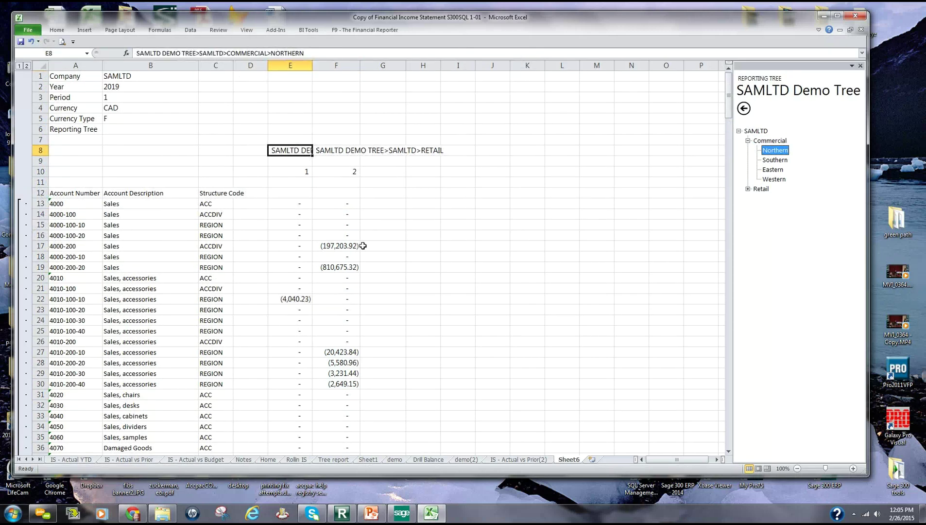
left_click_drag(775, 161, 346, 154)
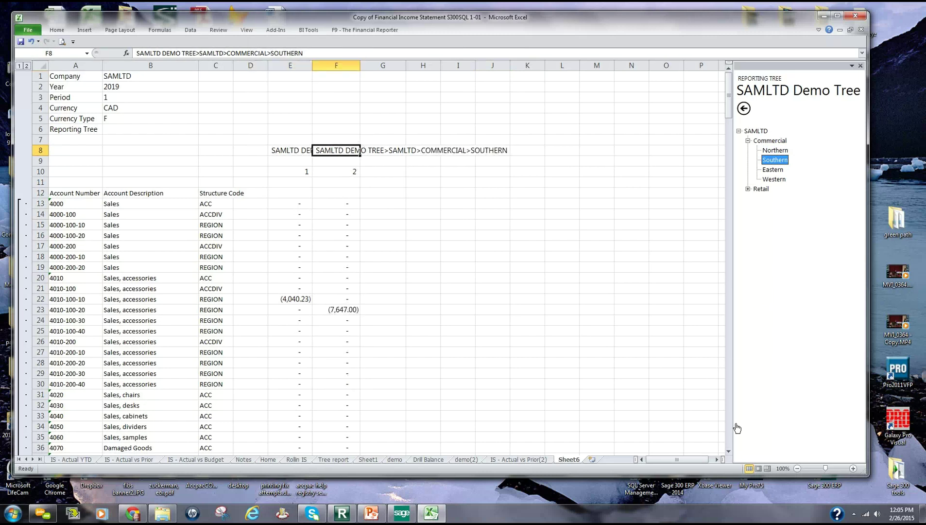
left_click(728, 451)
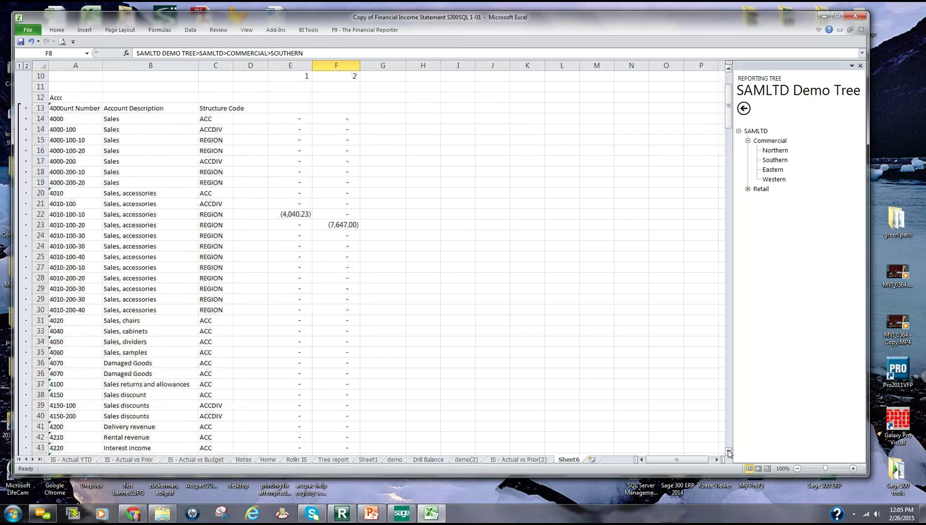
left_click_drag(728, 100, 736, 88)
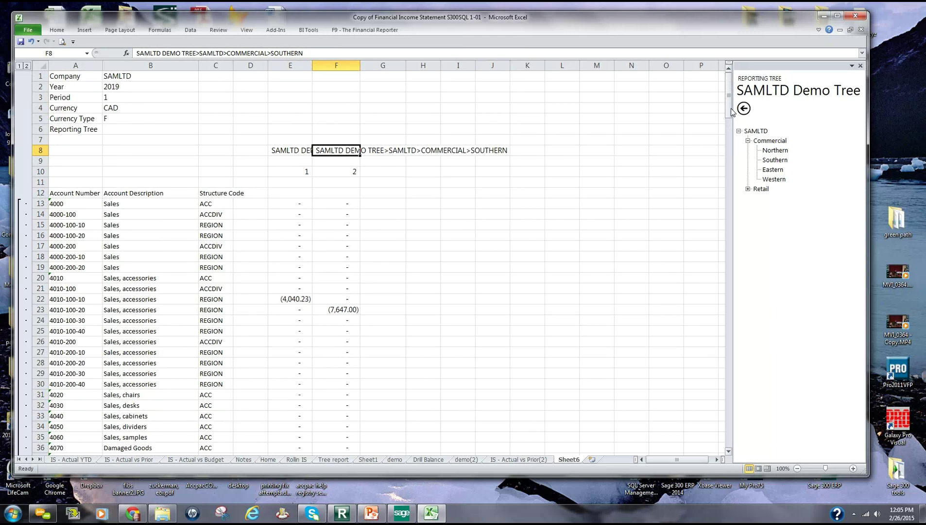
mouse_move(732, 112)
left_mouse_down()
mouse_move(739, 103)
mouse_move(728, 108)
left_mouse_up()
left_click(527, 311)
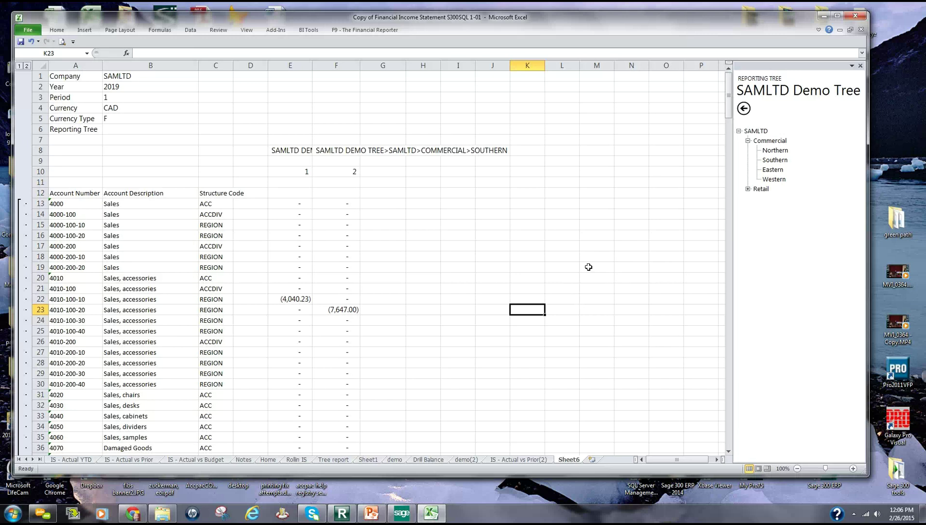
Open the BI report layout management window to view the saved layouts
left_click(824, 16)
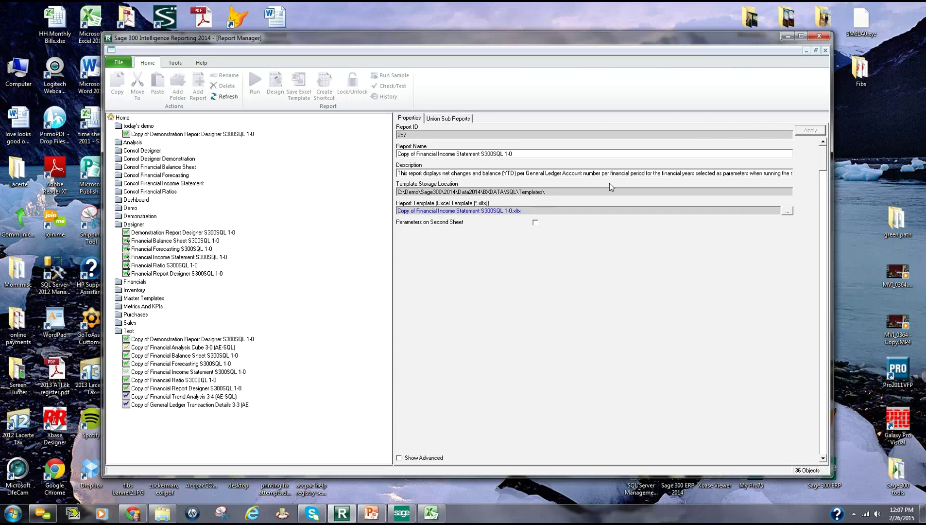
left_click(431, 512)
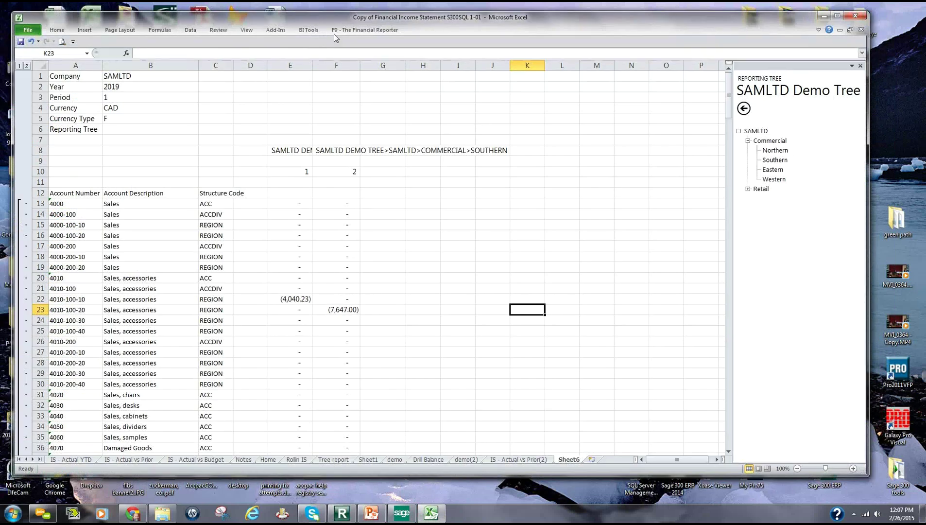
left_click(315, 33)
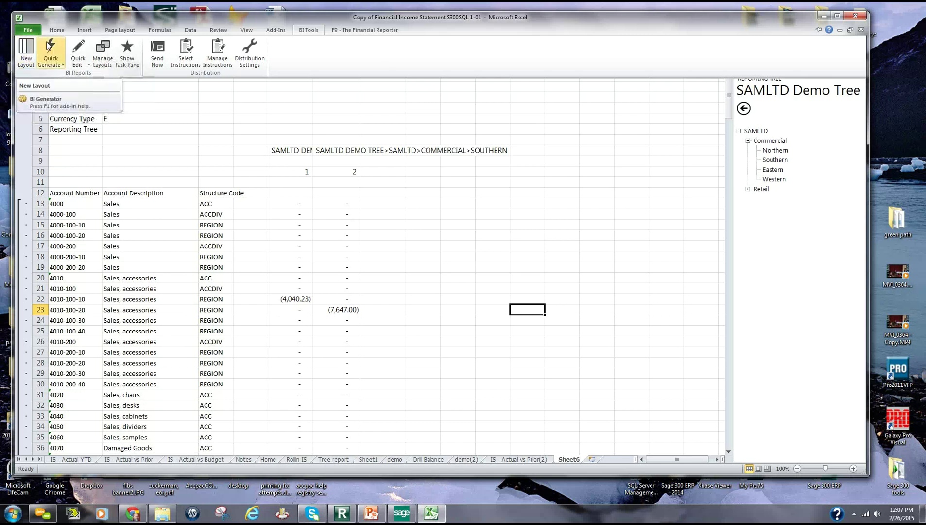
left_click(100, 49)
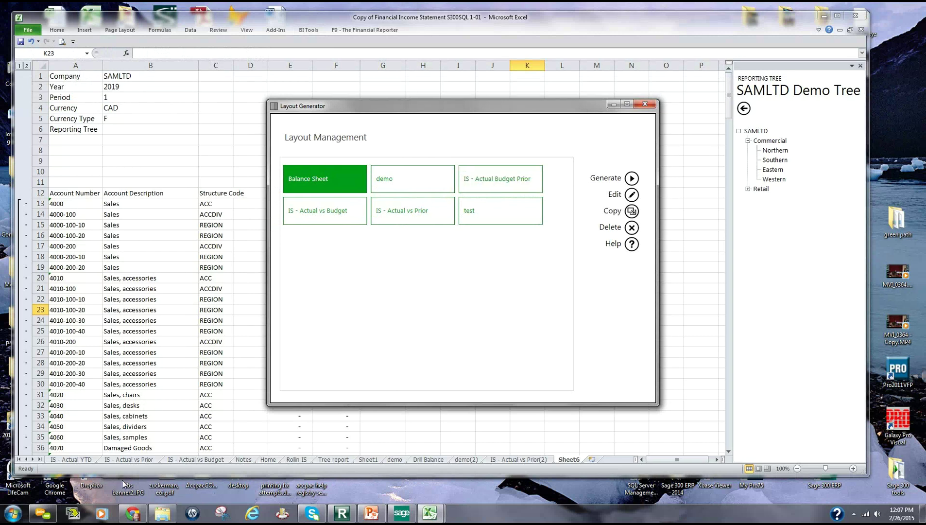
View the IS - Actual vs Budget, IS - Actual vs Prior and IS - Actual YTD sheets in turn
left_click(192, 459)
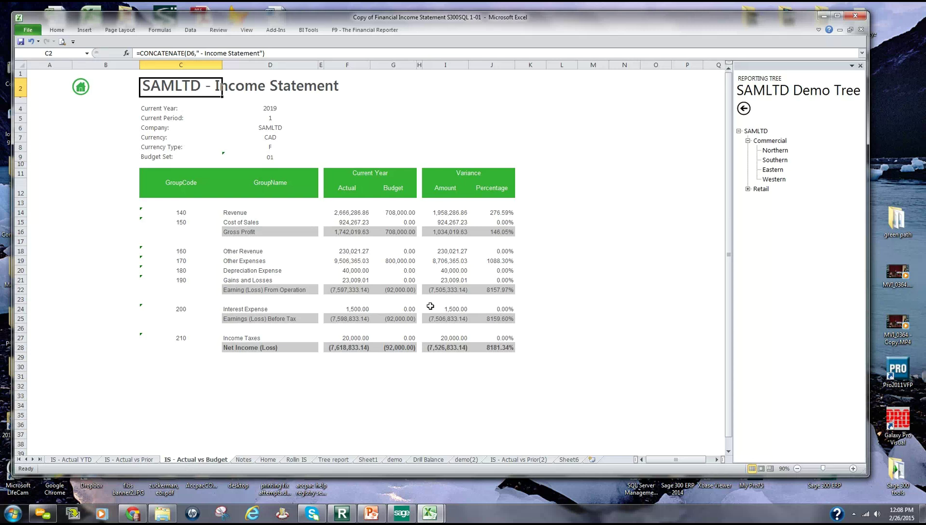
left_click(151, 459)
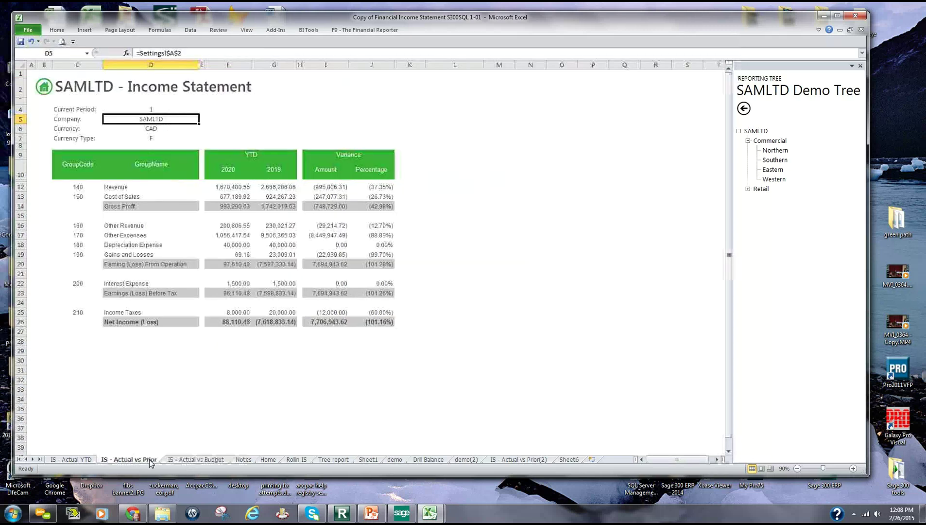
left_click(80, 460)
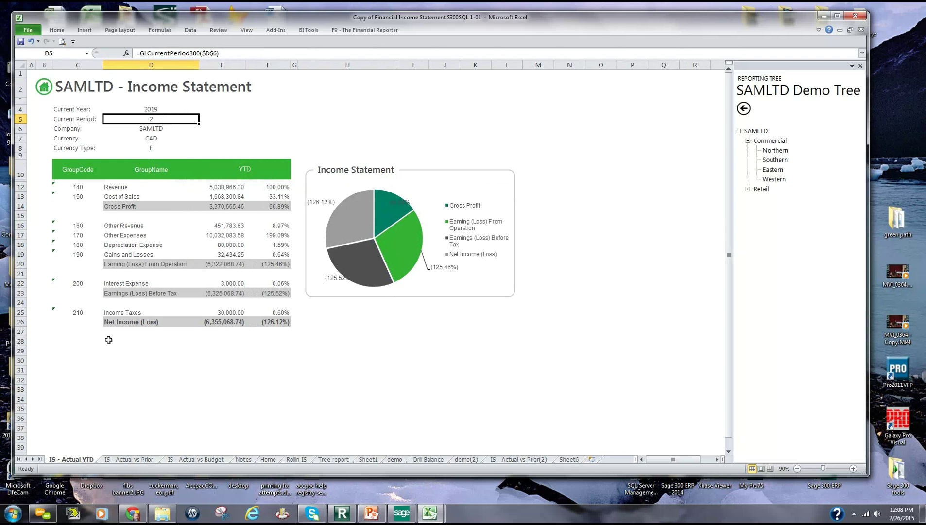
Drill down on the YTD Revenue amount in E12 to list its account balances, and return to the IS - Actual YTD sheet
left_click(222, 188)
right_click(221, 187)
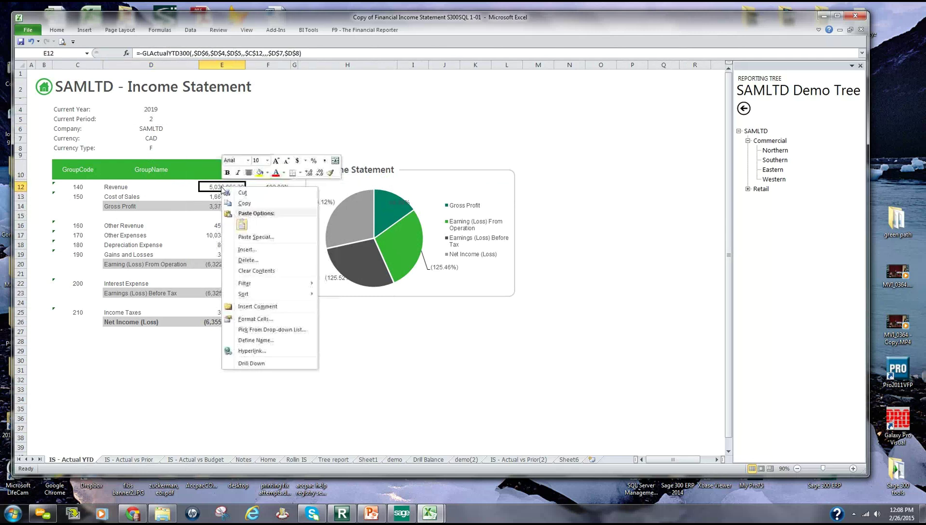
left_click(241, 363)
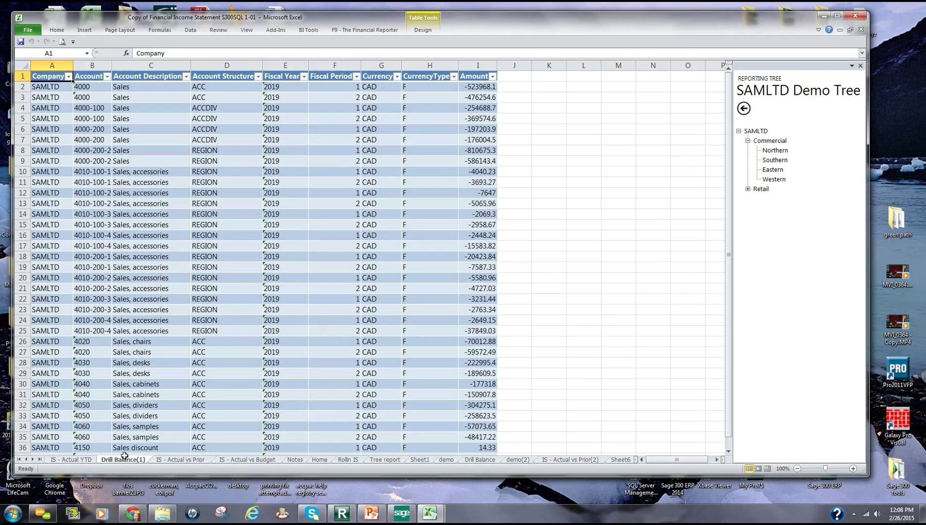
left_click(73, 459)
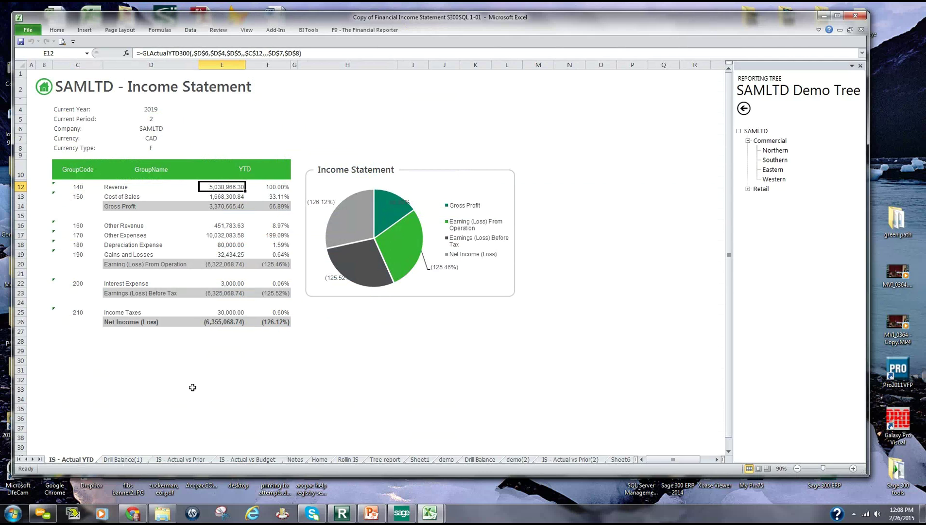
Set the Current Year to 2020 and the Current Period to 5 on the IS - Actual YTD sheet
left_click(157, 109)
type("2020")
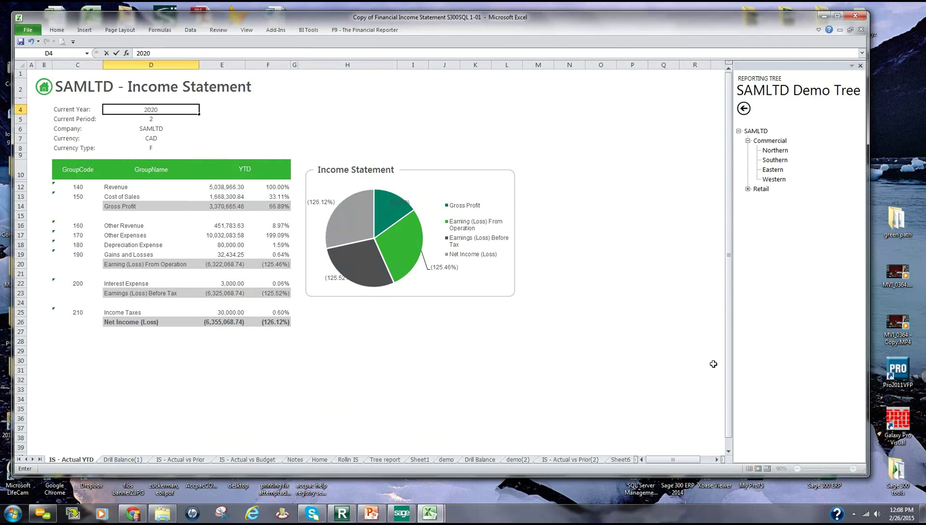
key("Return")
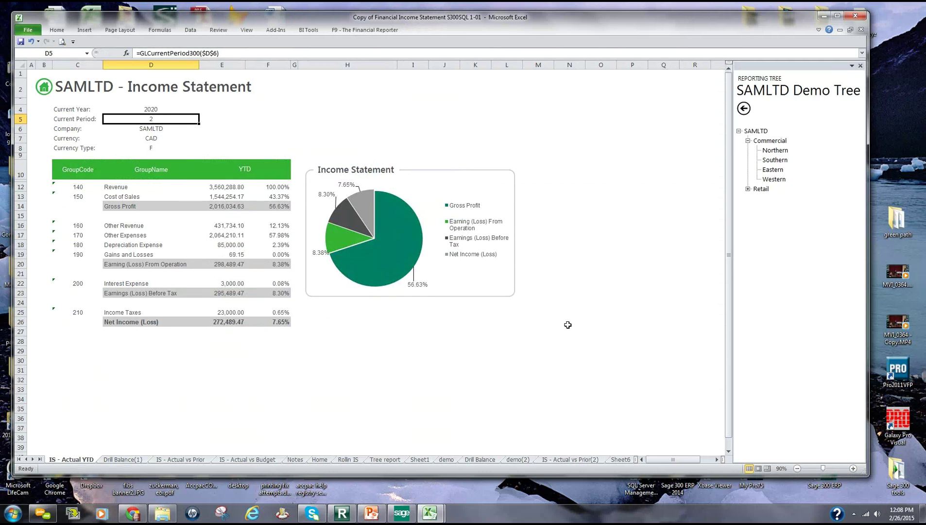
type("5")
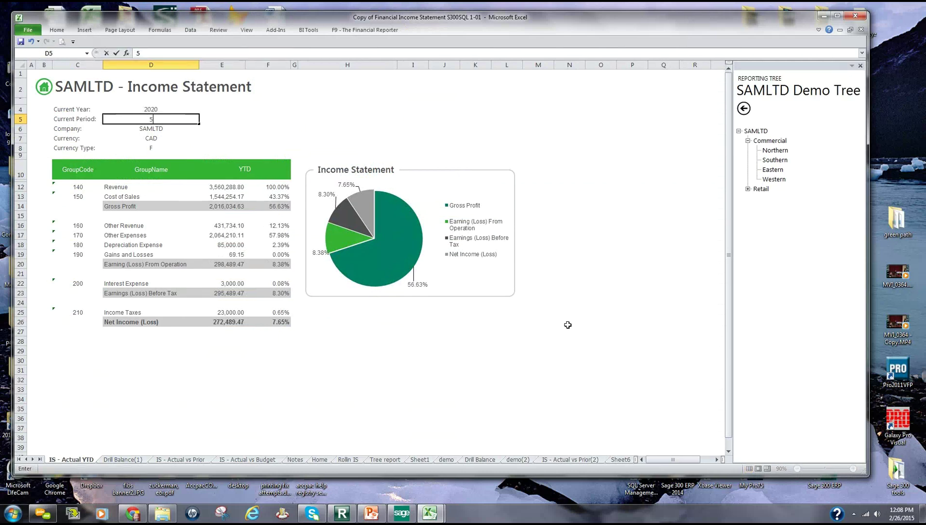
key("Return")
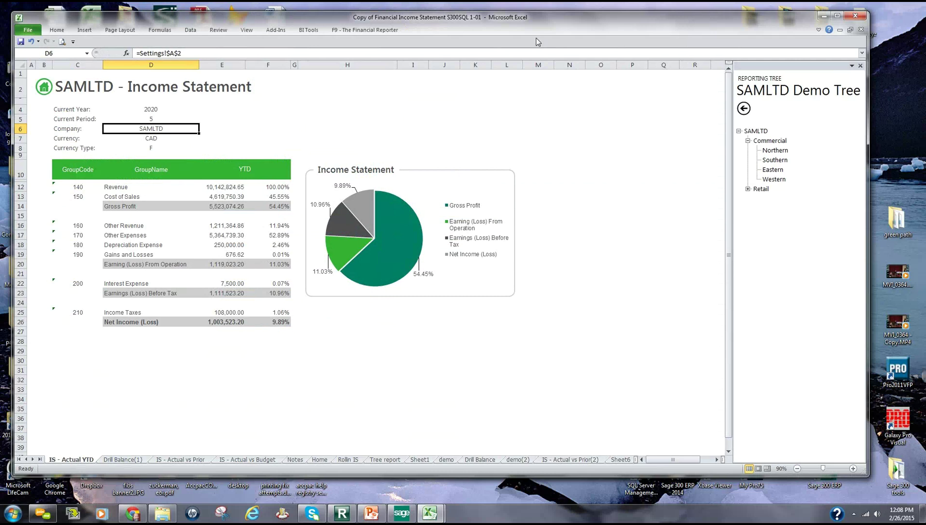
left_click_drag(533, 30, 538, 67)
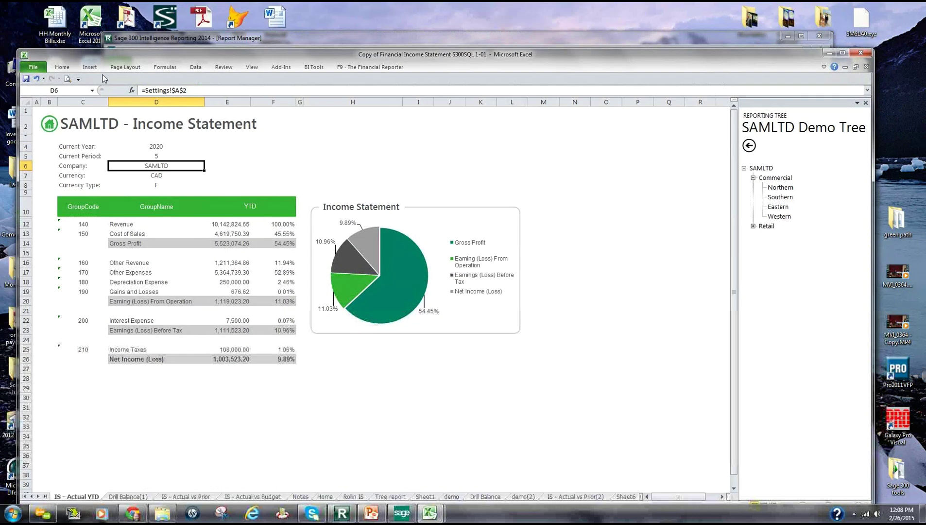
Open the list of hidden sheets in the workbook and compare it with the report's union sub reports in Report Manager
left_click(62, 67)
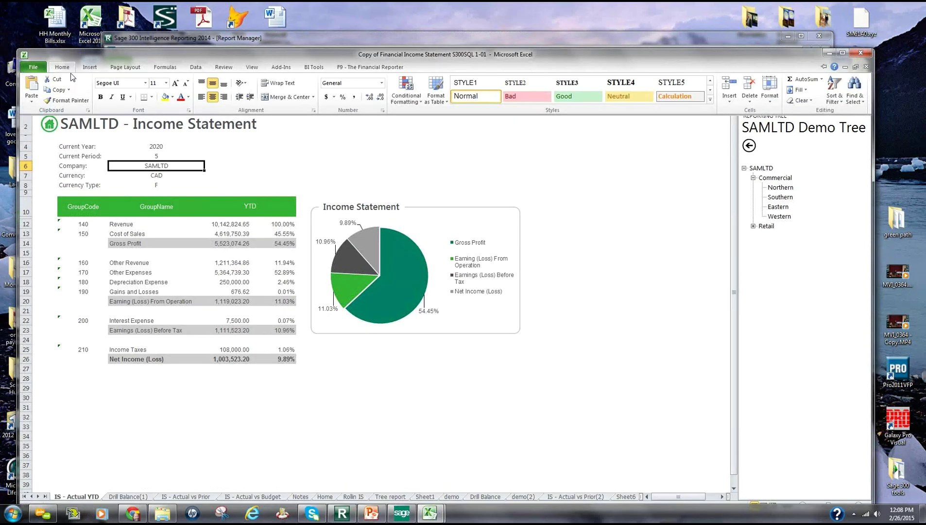
left_click(773, 102)
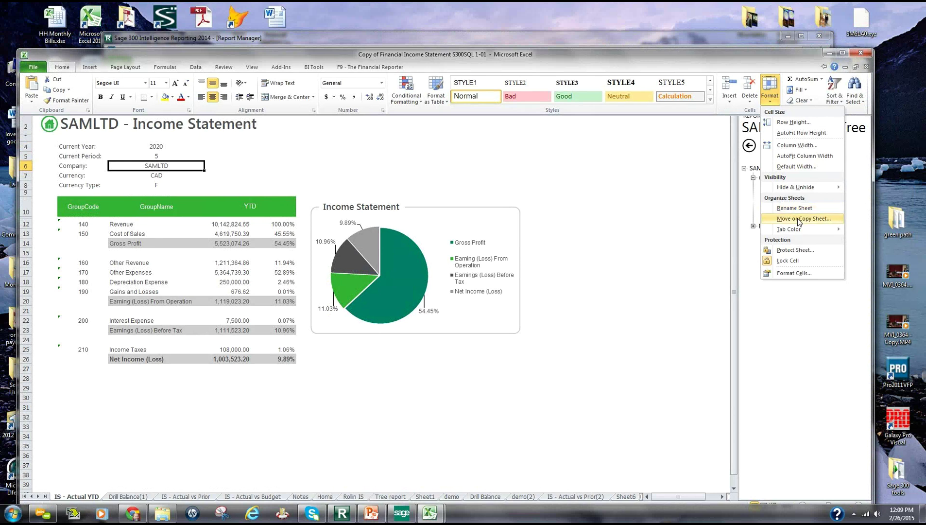
mouse_move(799, 189)
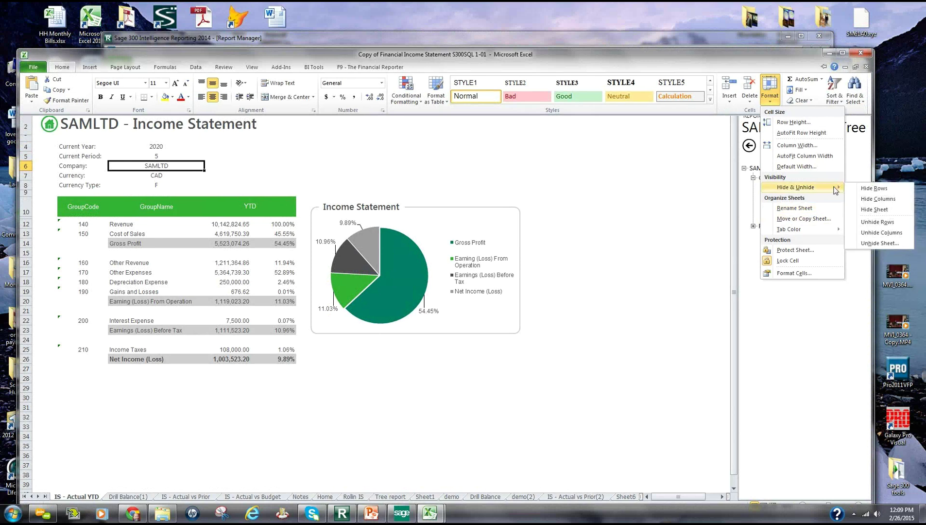
left_click(895, 241)
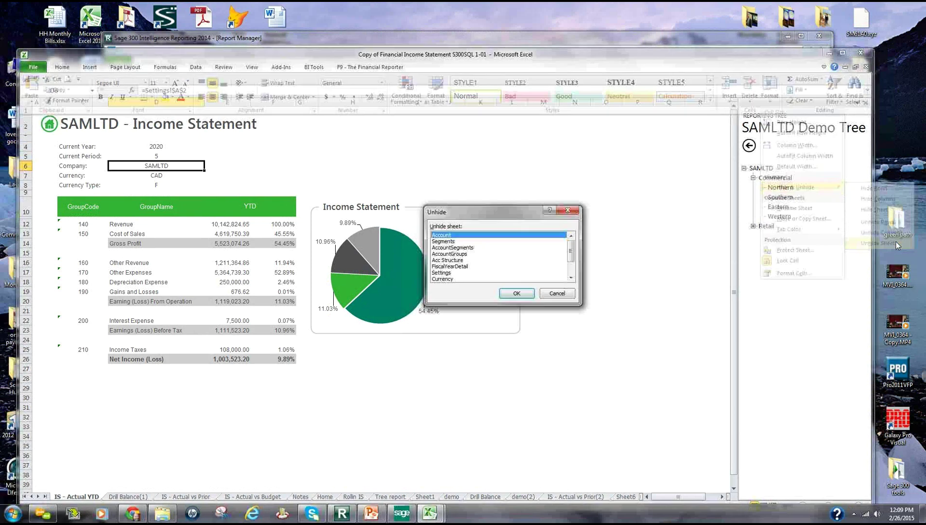
left_click(571, 277)
left_click(570, 277)
left_click(571, 278)
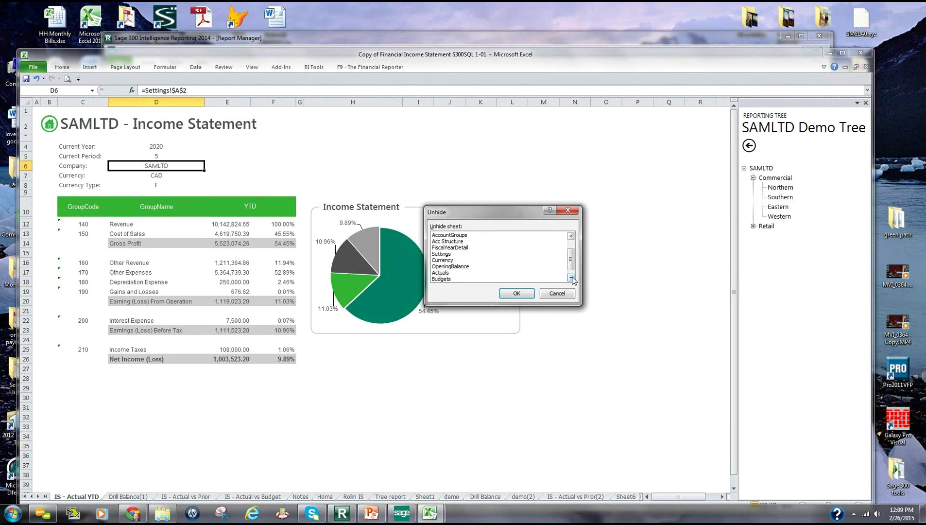
left_click(341, 513)
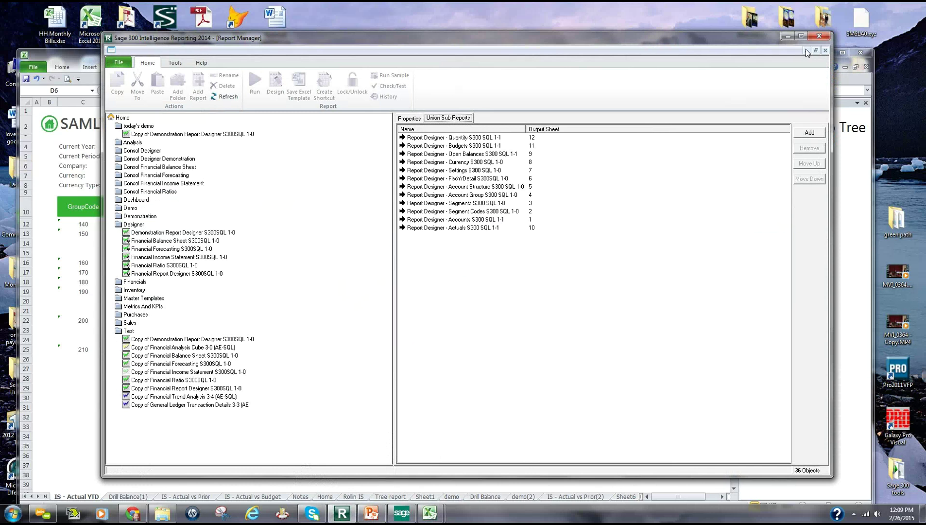
left_click(788, 36)
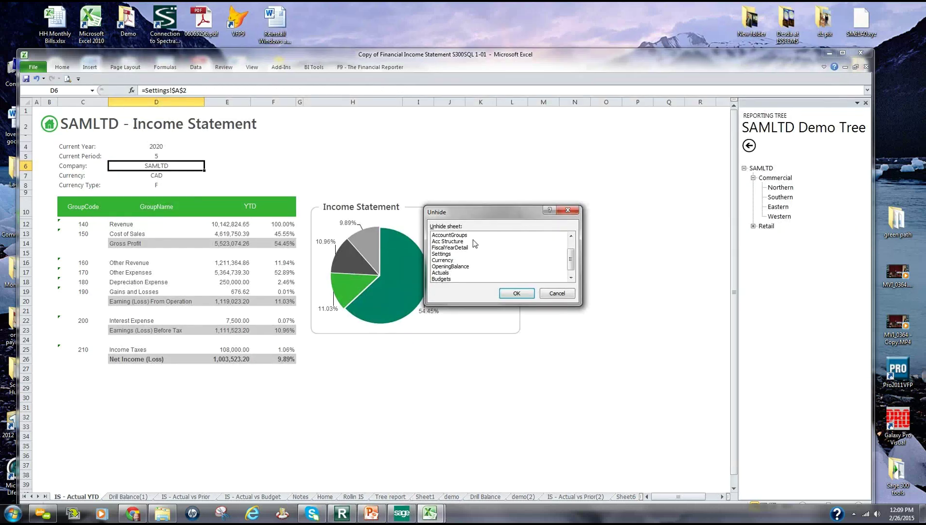
Unhide the FiscalYearDetail sheet and look over its fiscal years and periods
left_click_drag(571, 262, 575, 270)
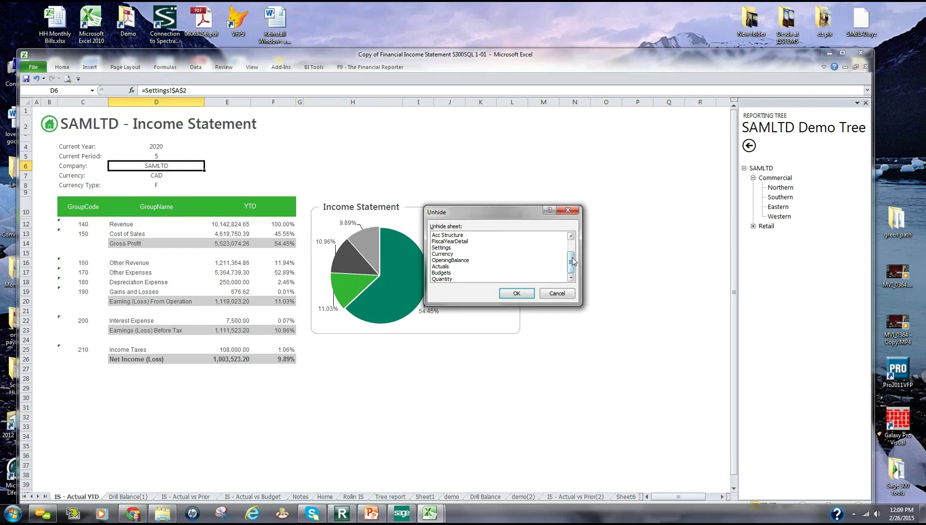
left_click_drag(572, 262, 574, 255)
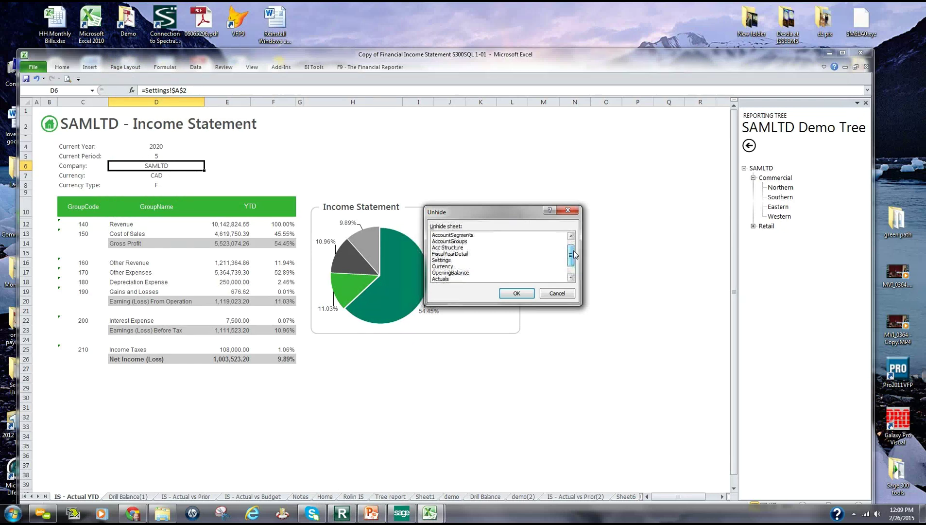
left_click(459, 255)
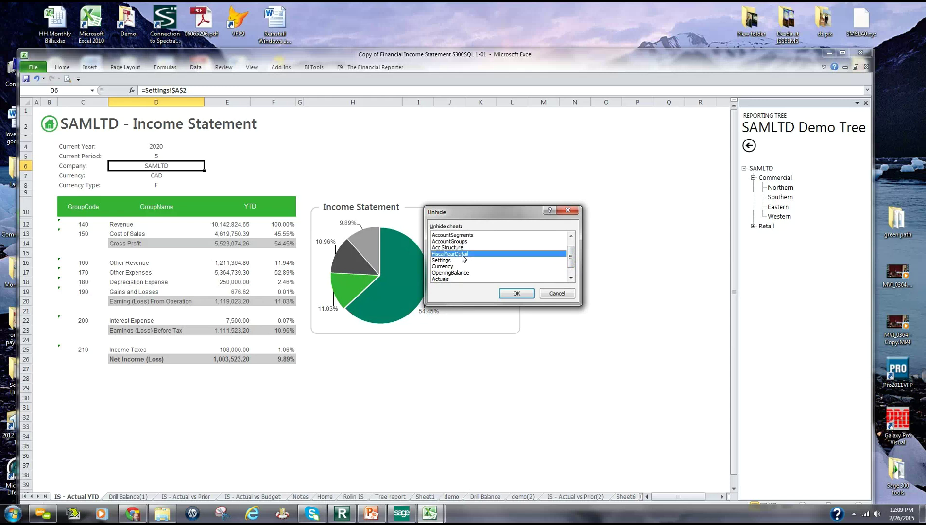
left_click(517, 294)
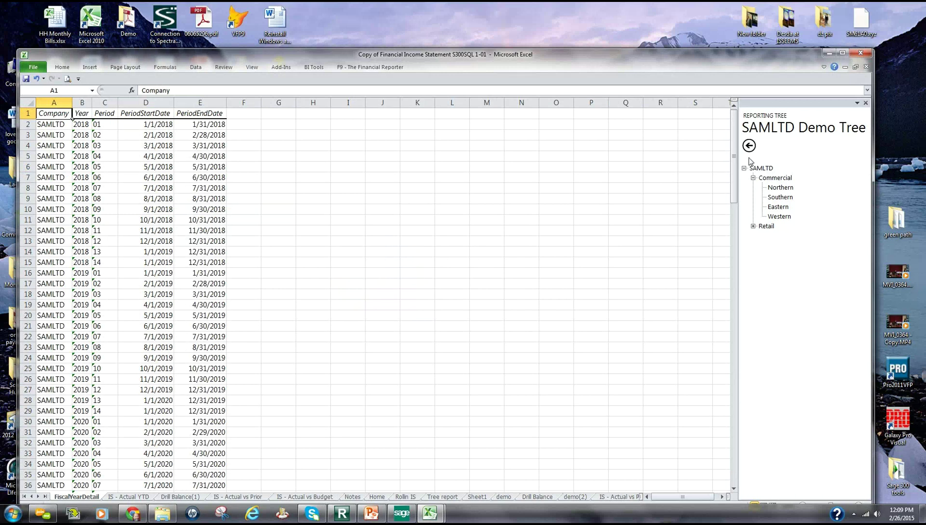
left_click_drag(734, 162, 729, 143)
Unhide the Account sheet and look over its account numbers, descriptions and the columns beyond them
right_click(89, 501)
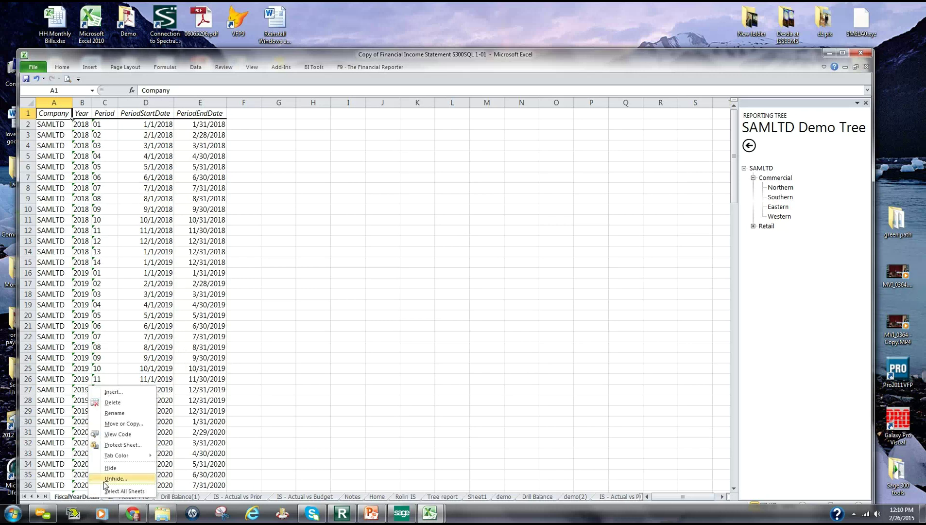
left_click(97, 488)
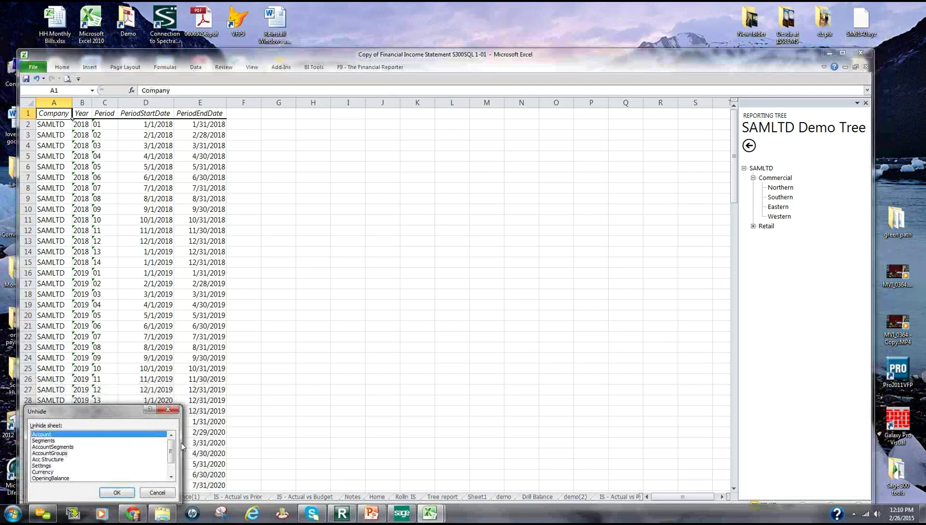
left_click(116, 493)
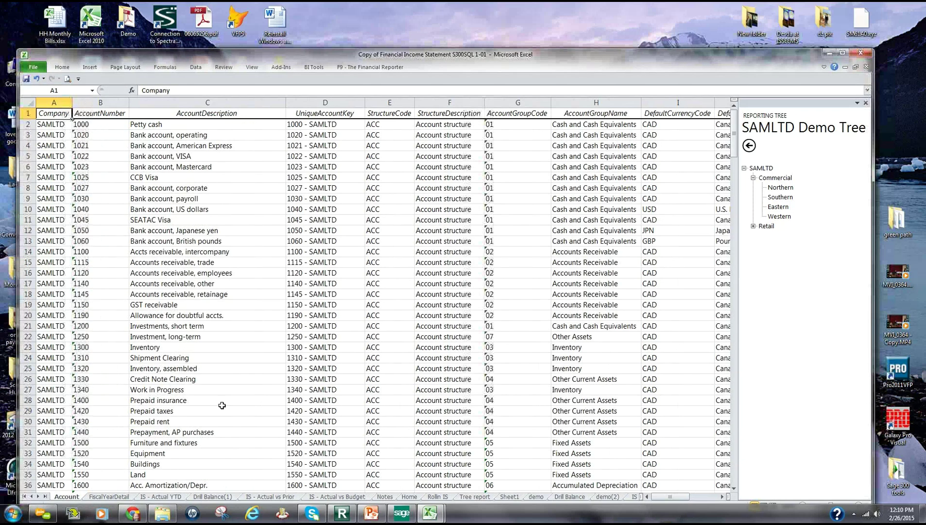
left_click_drag(99, 207, 234, 228)
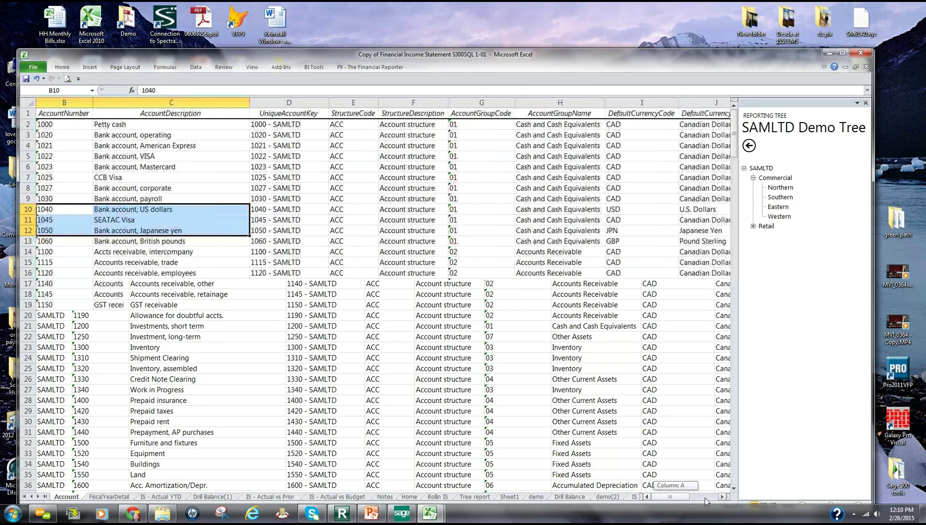
mouse_move(676, 497)
left_mouse_down()
mouse_move(708, 501)
mouse_move(666, 502)
left_mouse_up()
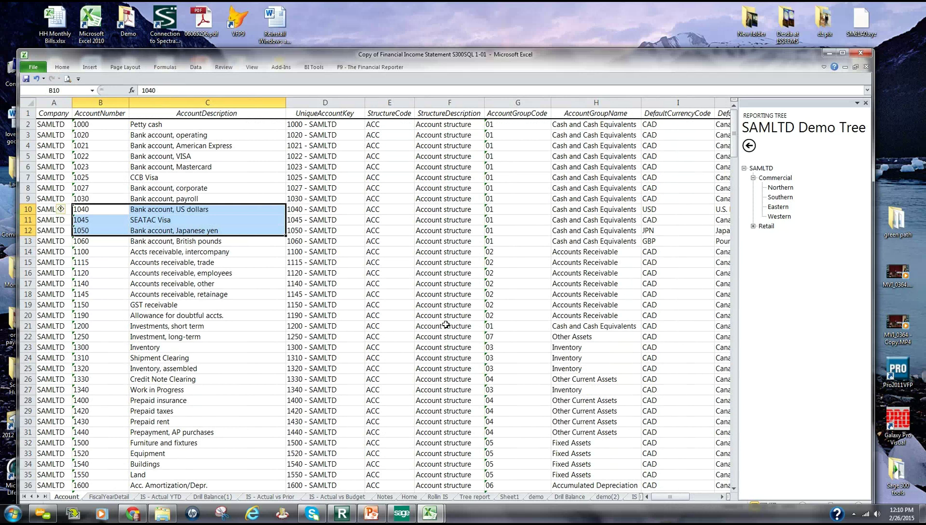
View the IS - Actual vs Prior sheet, and set the Current Year to 2020 on the IS - Actual vs Budget sheet
left_click(290, 496)
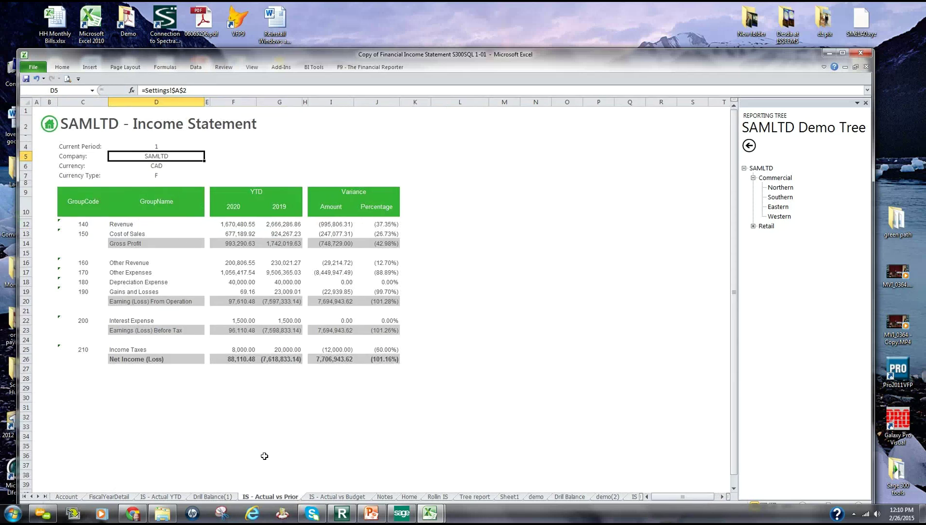
left_click(321, 497)
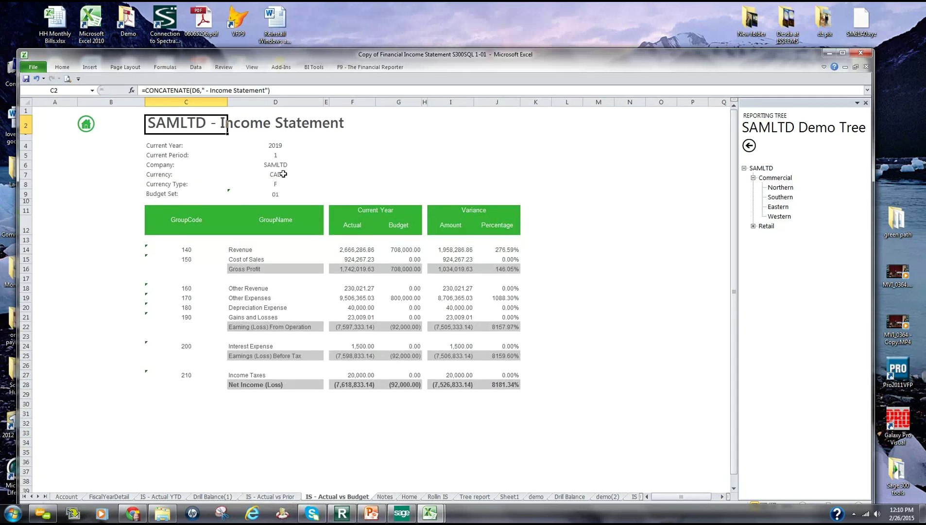
left_click(274, 146)
type("2020")
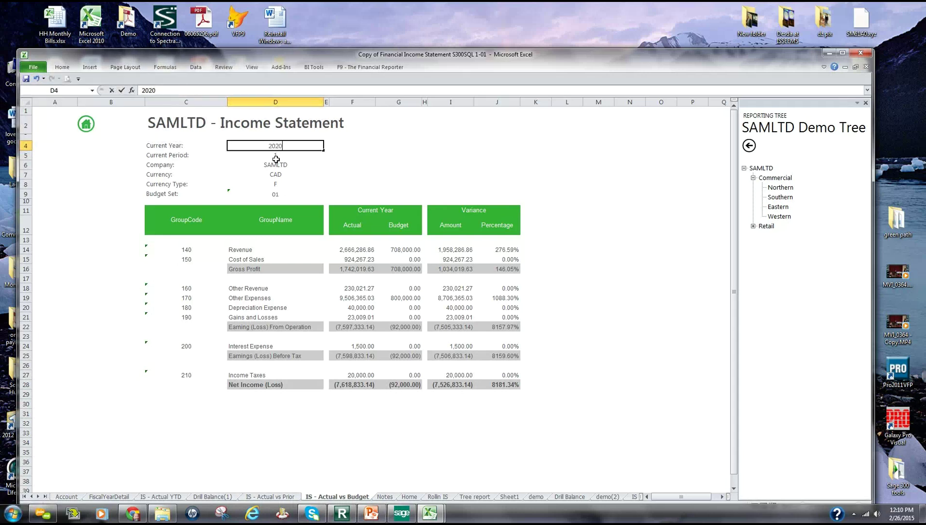
key("Return")
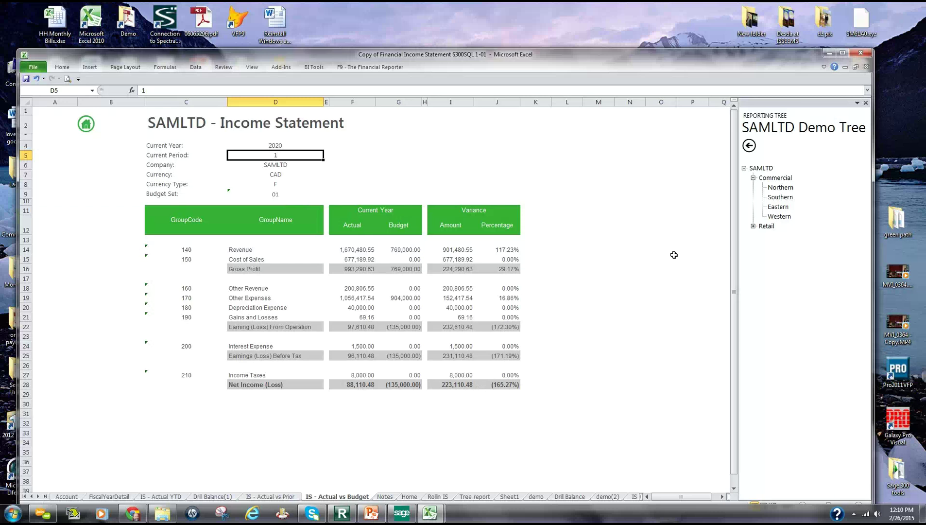
left_click_drag(594, 183, 705, 368)
left_click(665, 430)
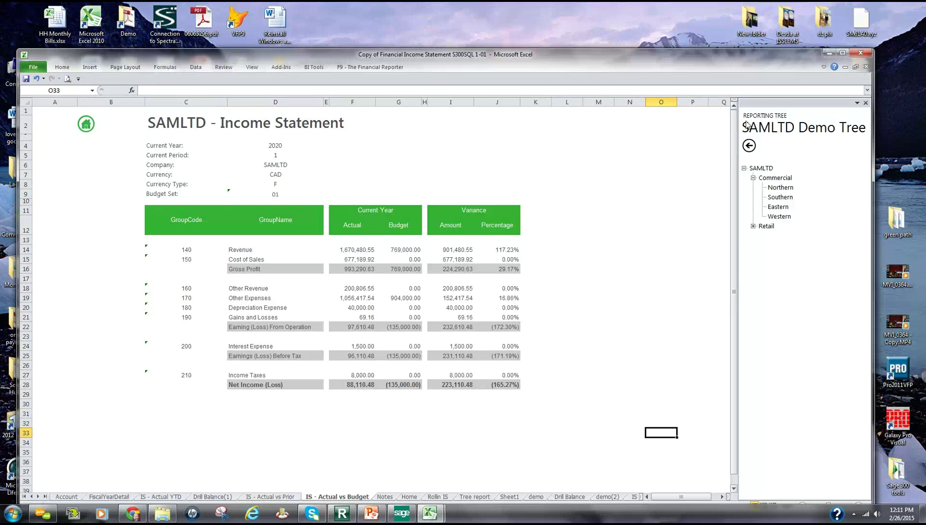
left_click_drag(700, 68, 676, 55)
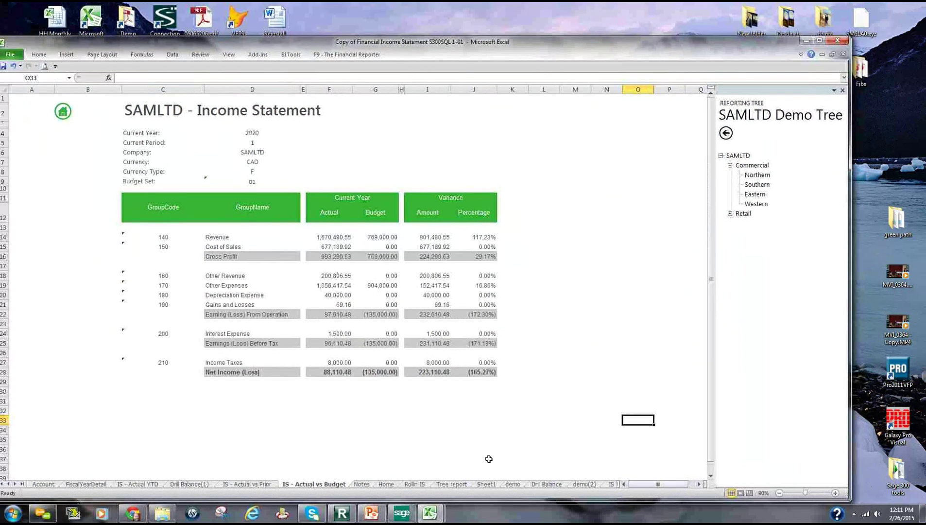
Switch to Report Manager and view the properties and template location of Copy of Financial Income Statement S300SQL 1-0
left_click(342, 514)
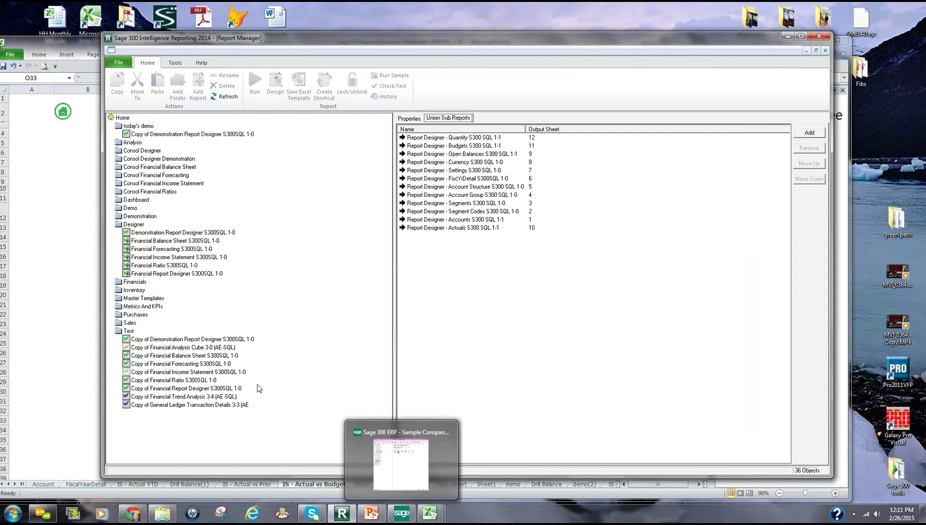
left_click(147, 372)
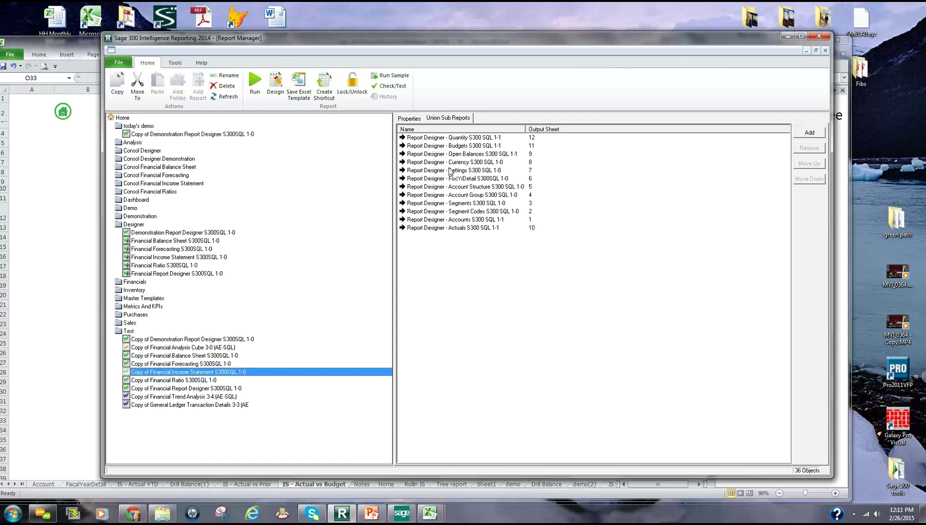
left_click(407, 118)
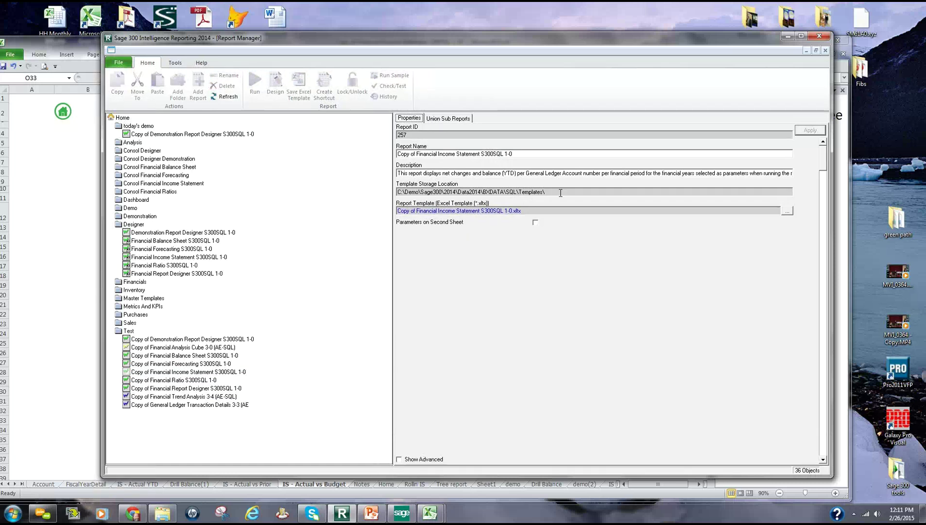
left_click(557, 211)
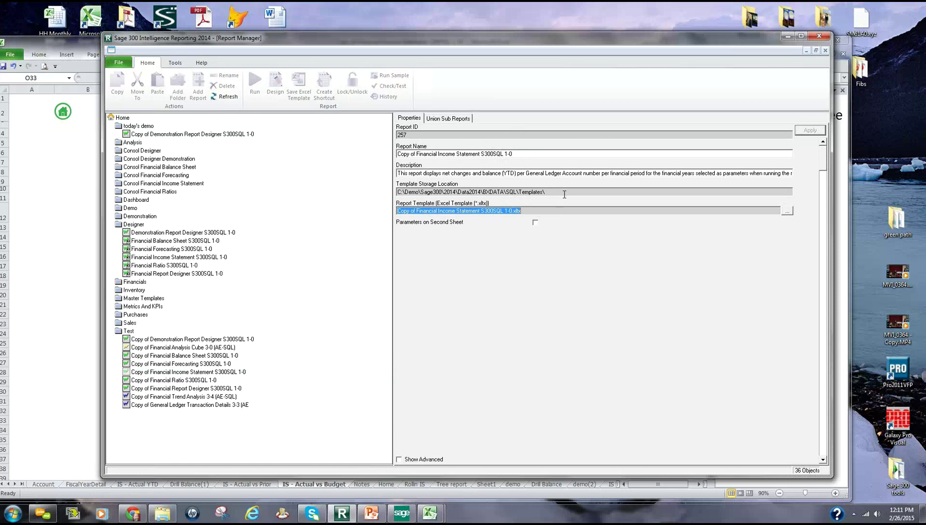
left_click(564, 192)
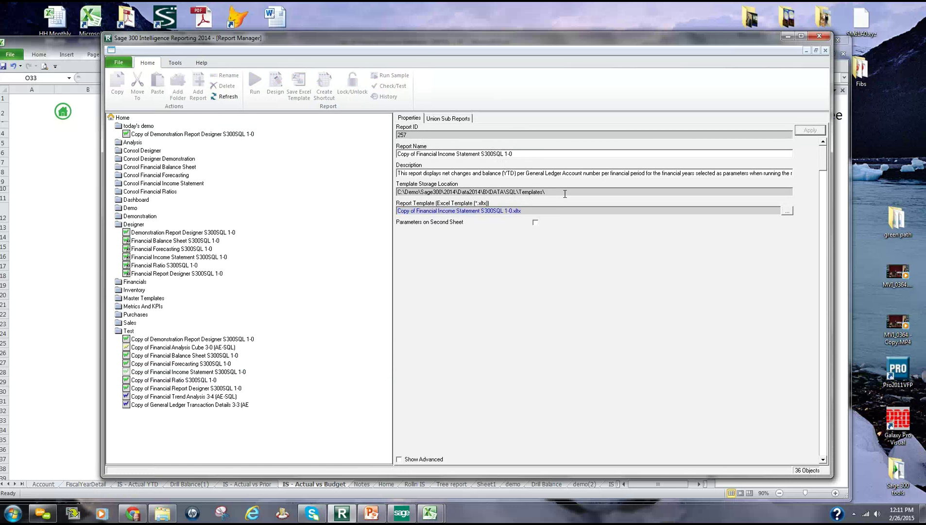
Save the open income statement workbook as the Excel template of Copy of Financial Income Statement S300SQL 1-0, replacing the existing template file
left_click(180, 371)
right_click(180, 373)
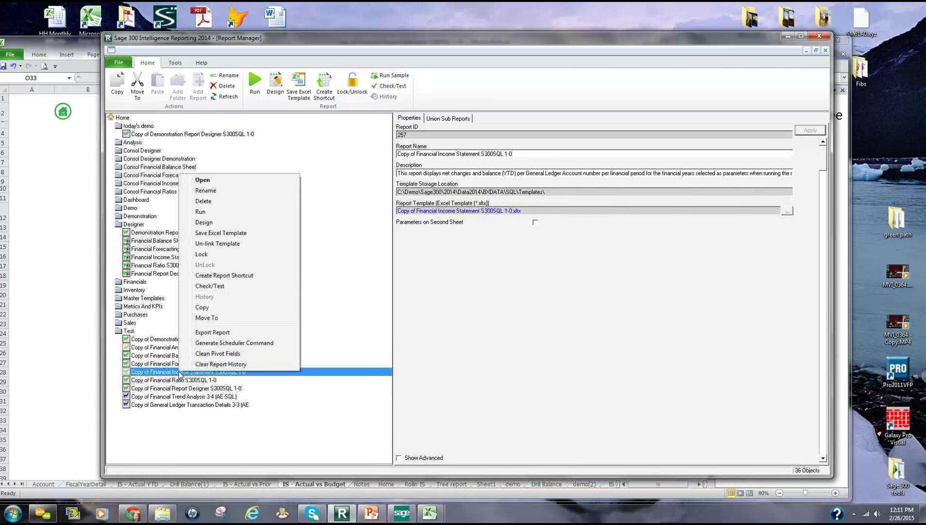
left_click(266, 237)
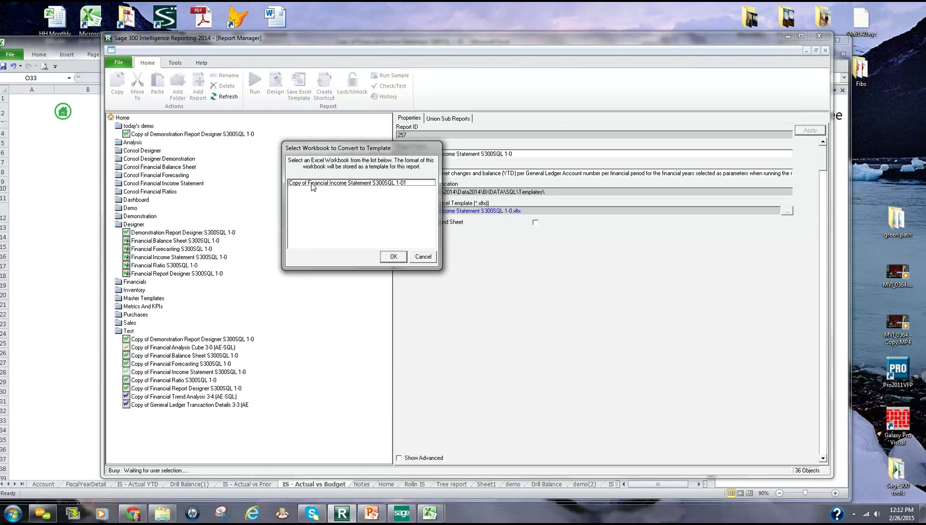
left_click(367, 184)
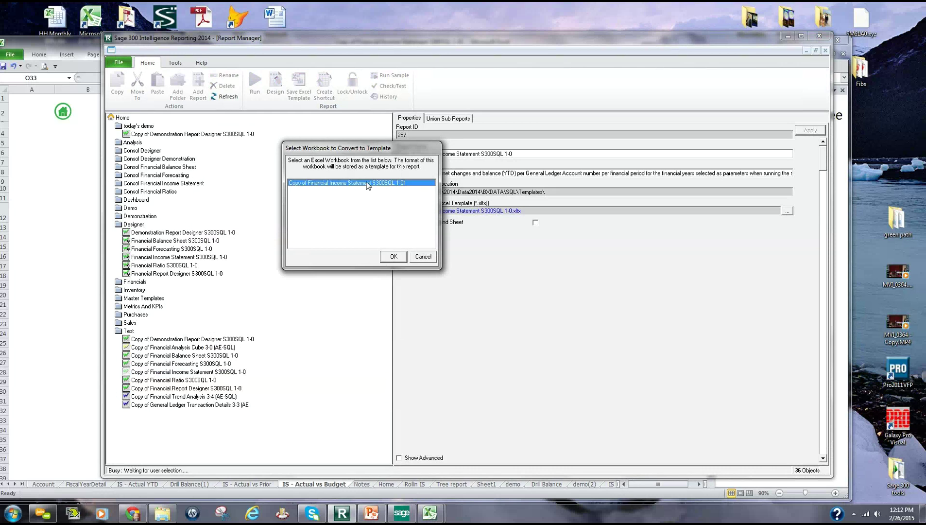
left_click(393, 256)
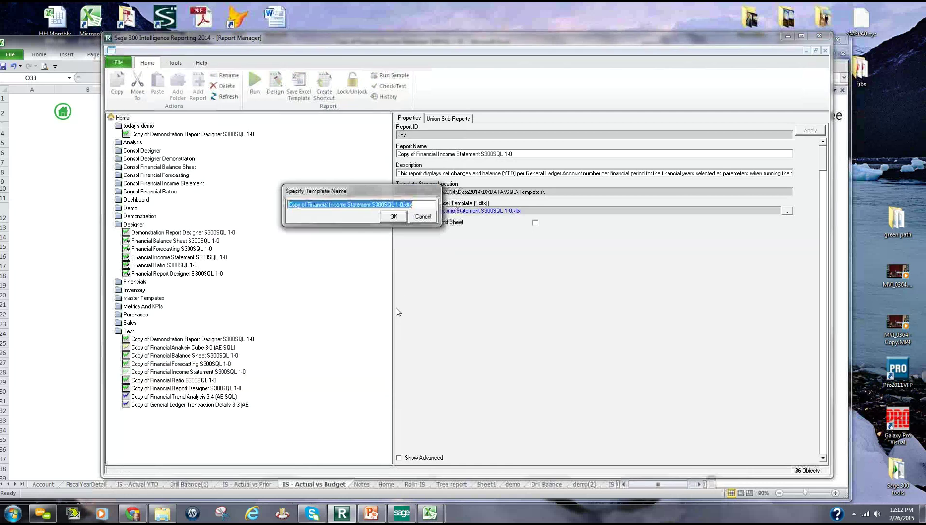
left_click(393, 217)
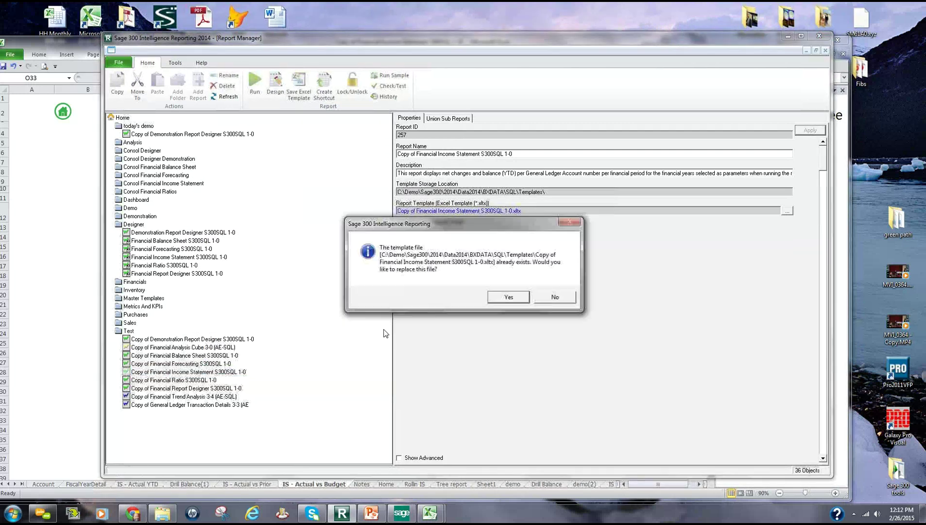
left_click(509, 297)
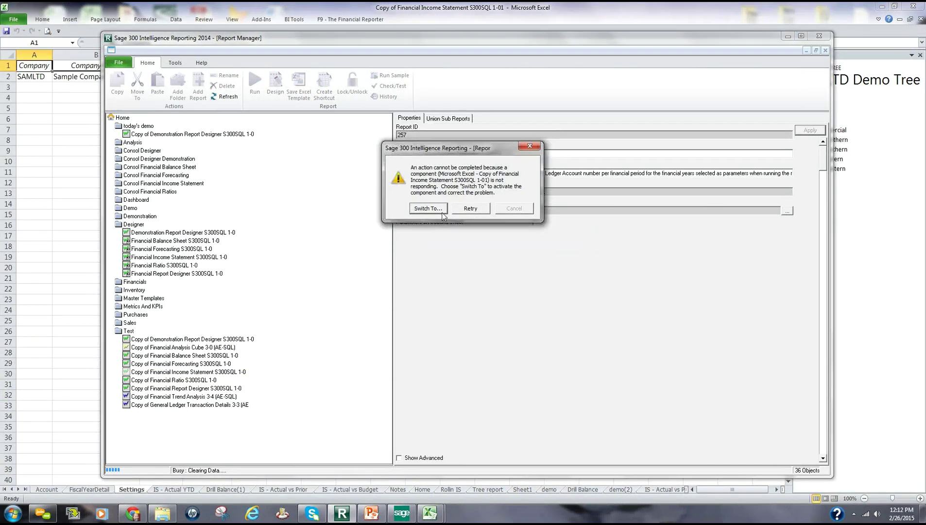
left_click(471, 209)
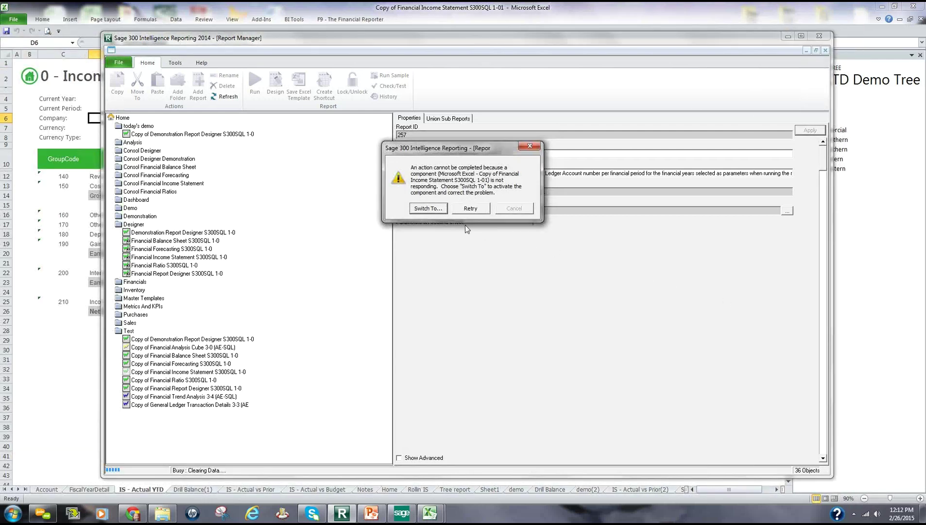
left_click(471, 208)
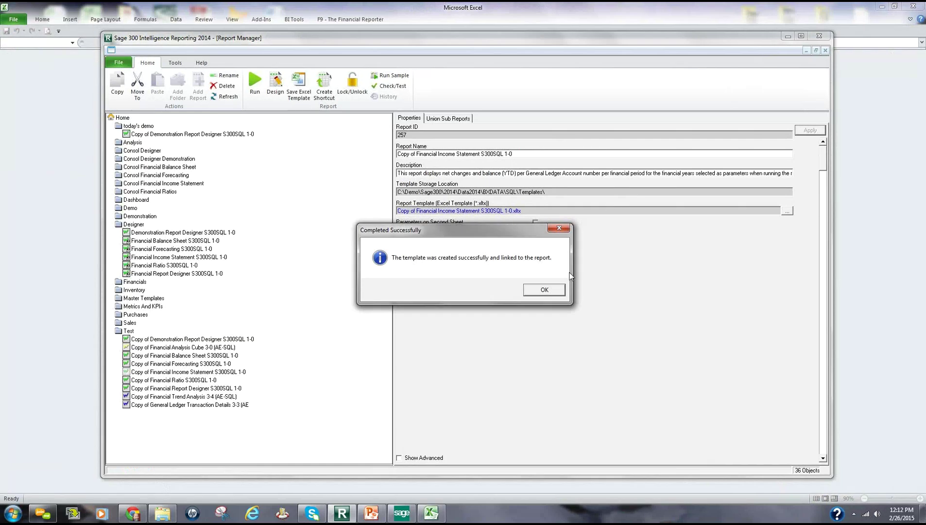
Acknowledge the linking of the saved Excel template to the report
left_click(544, 290)
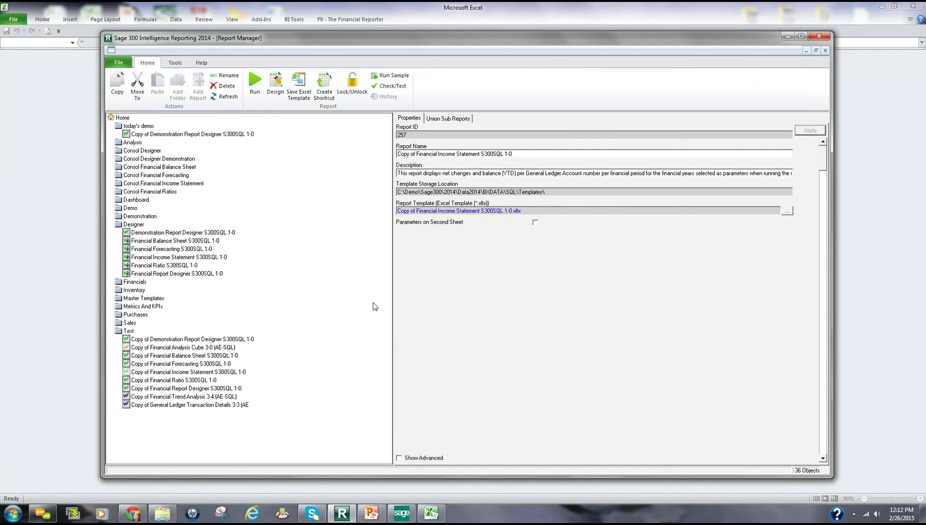
left_click(170, 373)
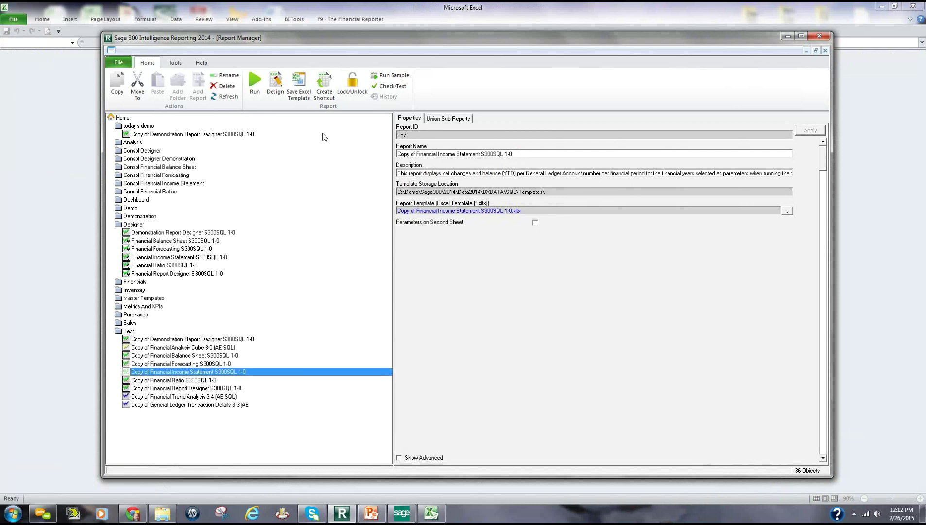
left_click(256, 87)
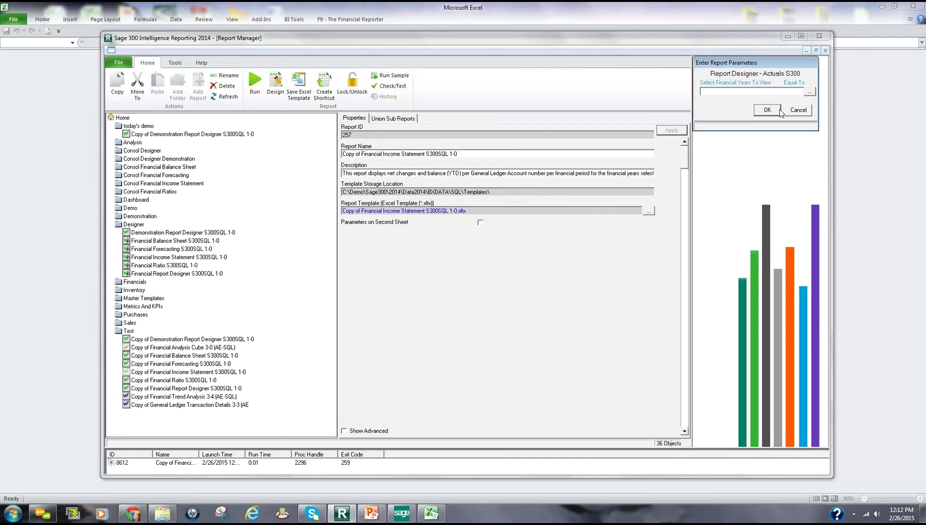
left_click(768, 110)
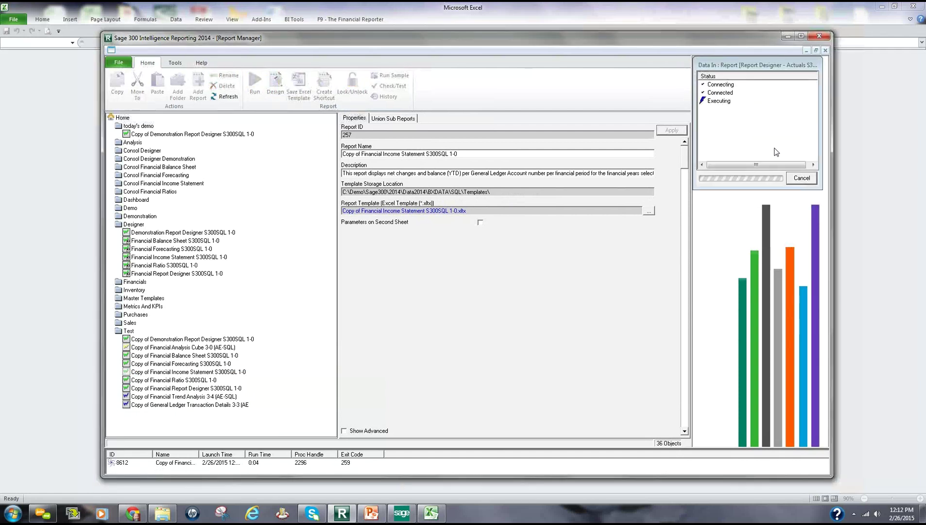
left_click(802, 221)
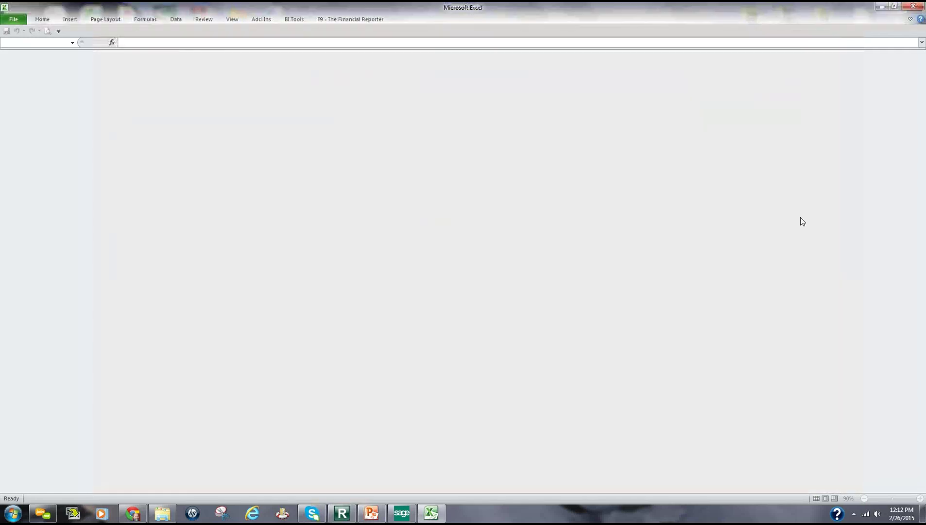
Run Copy of Financial Income Statement S300SQL 1-0 from Report Manager for all financial years: 2018, 2019 and 2020
left_click(881, 7)
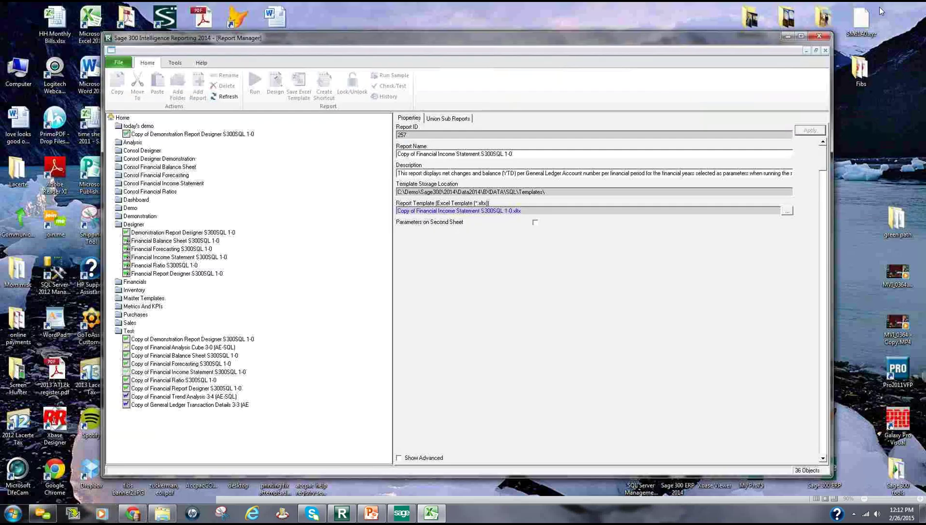
left_click(169, 372)
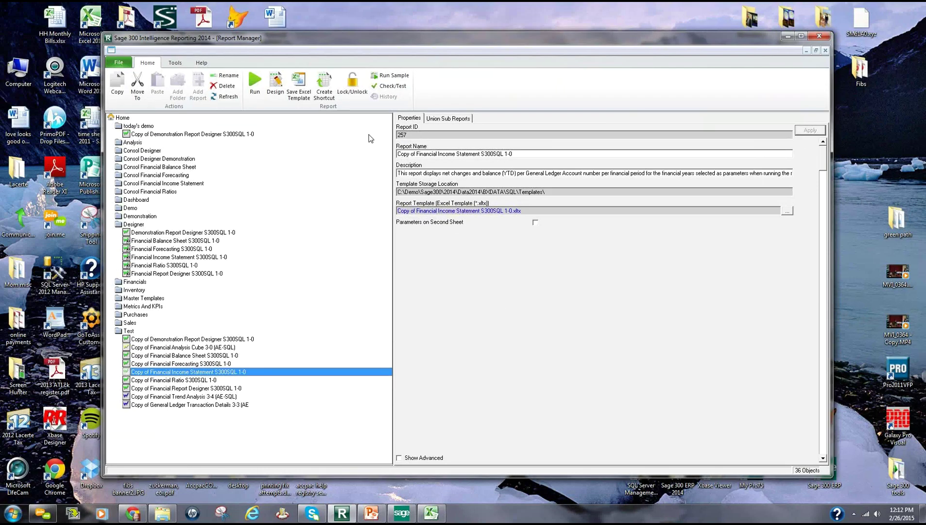
left_click(255, 82)
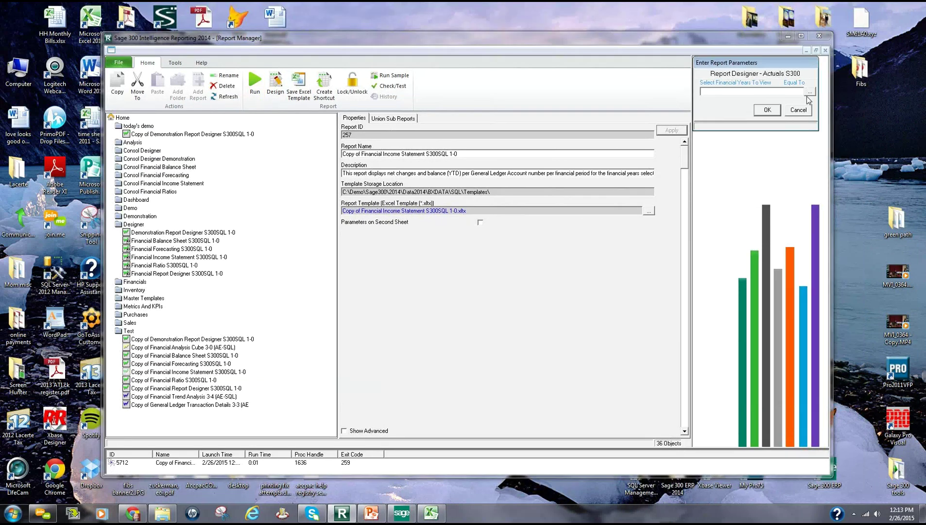
left_click(809, 93)
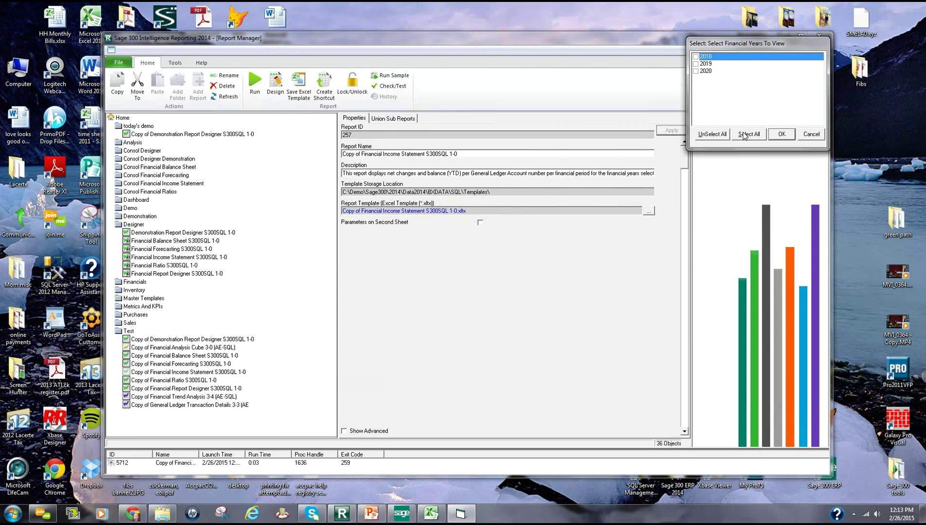
left_click(748, 134)
left_click(781, 135)
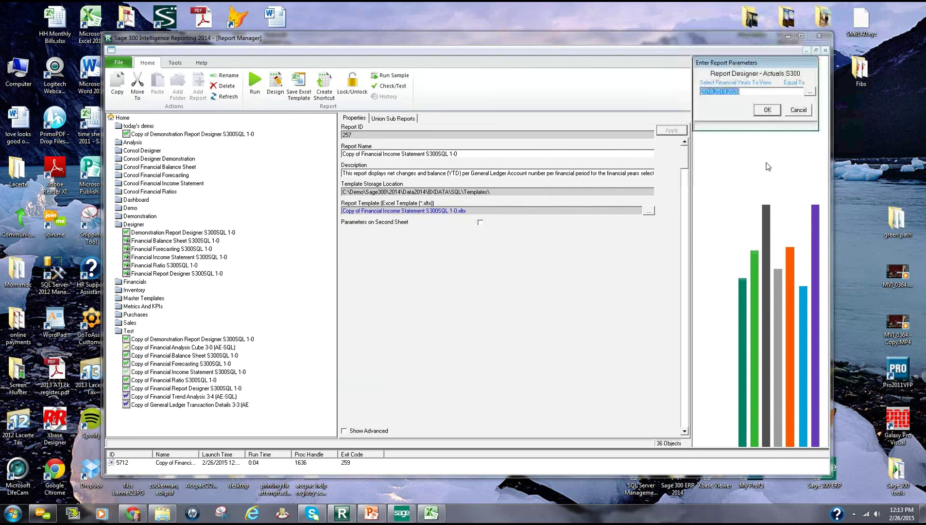
left_click(768, 112)
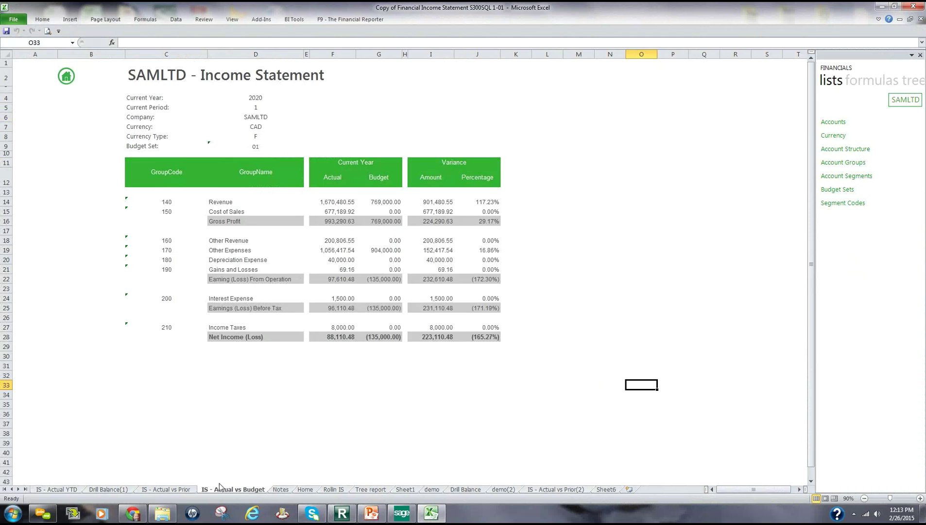
Look through the generated workbook's Sheet6, IS - Actual vs Prior(2), demo(2), Drill Balance(1) and IS - Actual YTD sheets
left_click(605, 490)
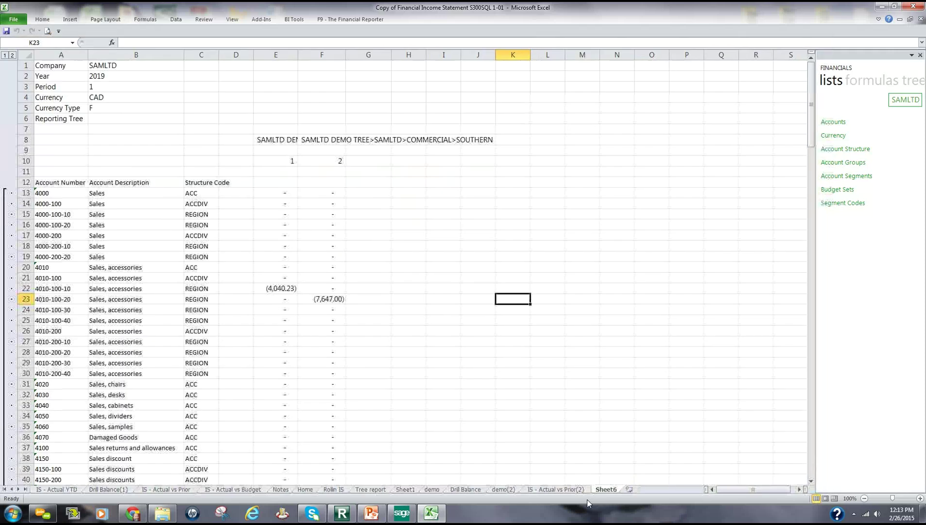
left_click(561, 489)
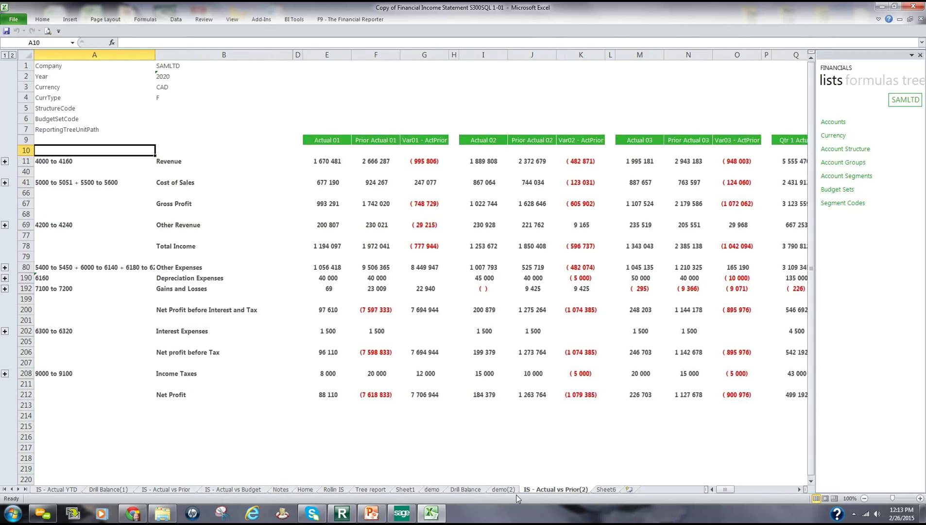
left_click(503, 489)
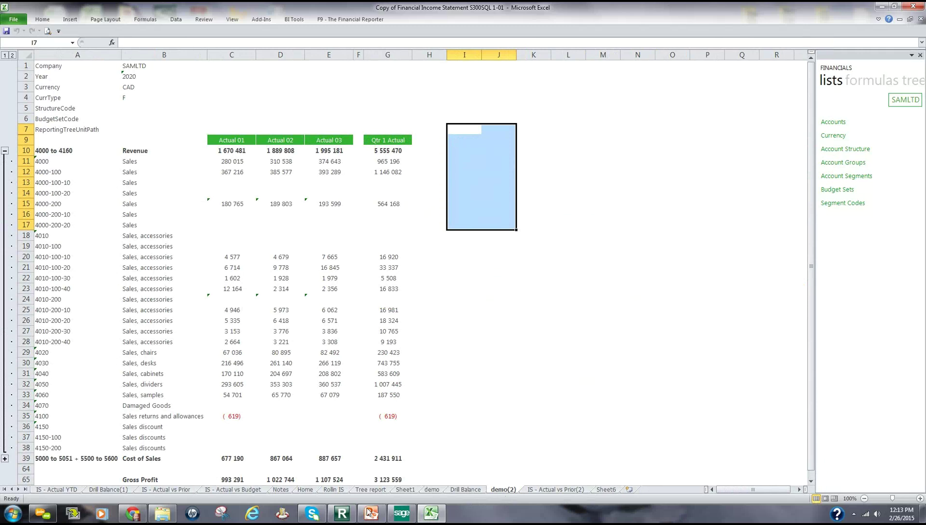
left_click(110, 489)
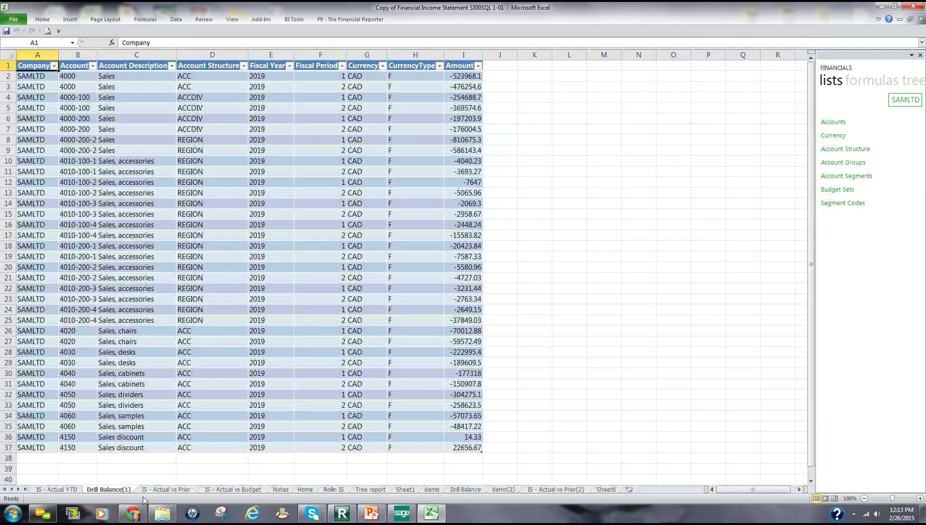
left_click(56, 490)
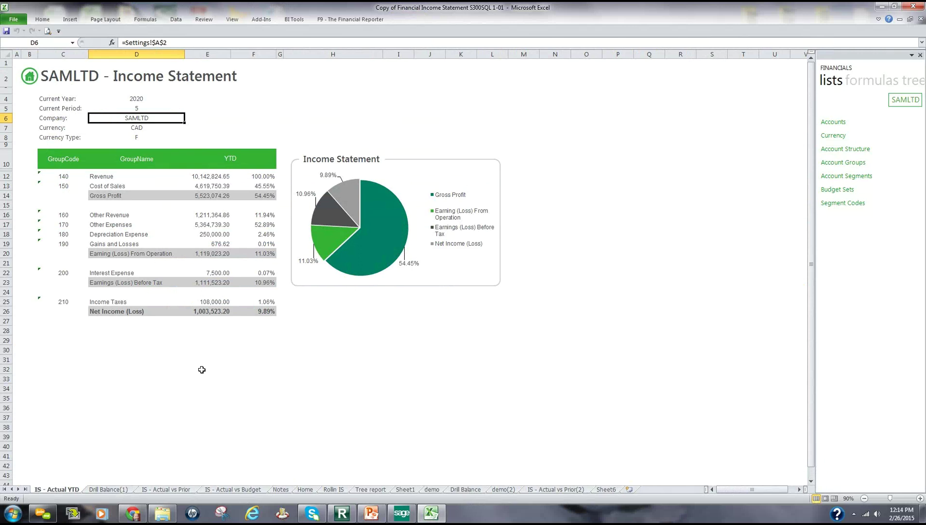
Minimise the income statement workbook and view the Inventory and Sales folder properties in Report Manager
left_click(896, 8)
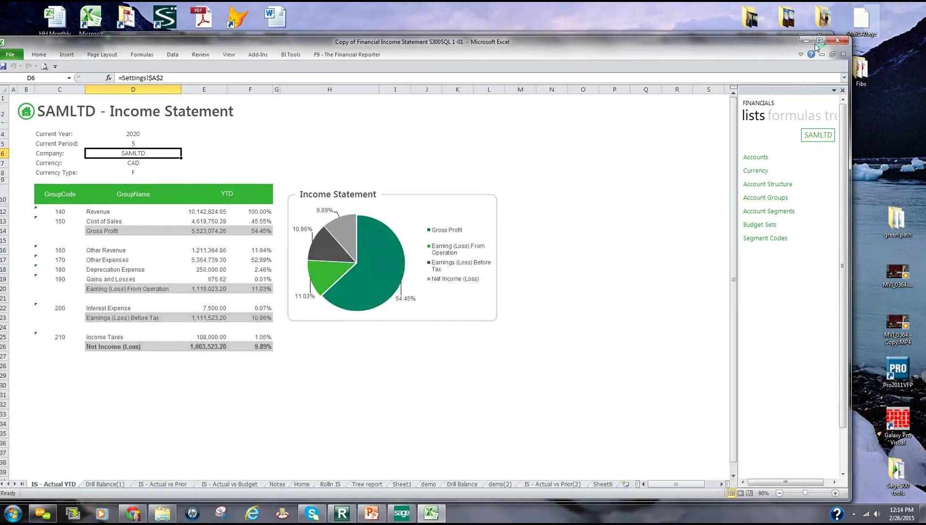
left_click(806, 41)
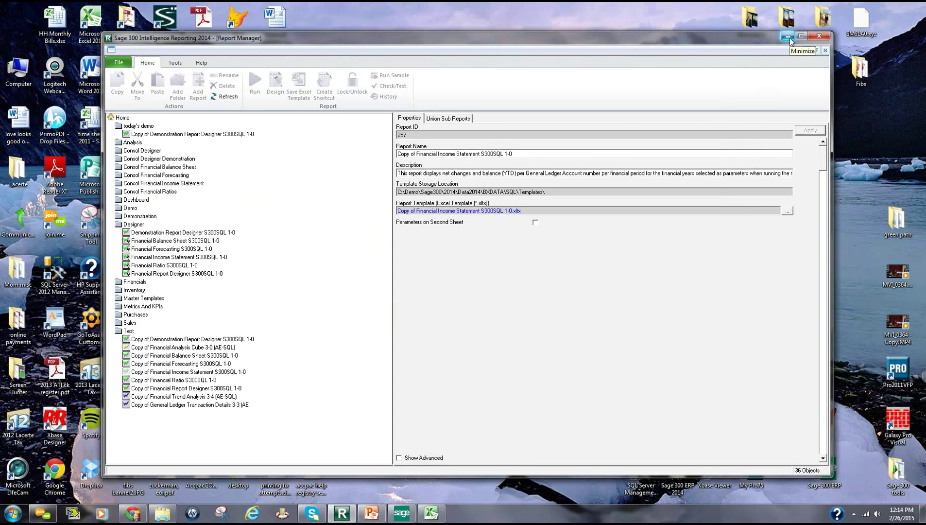
left_click(789, 37)
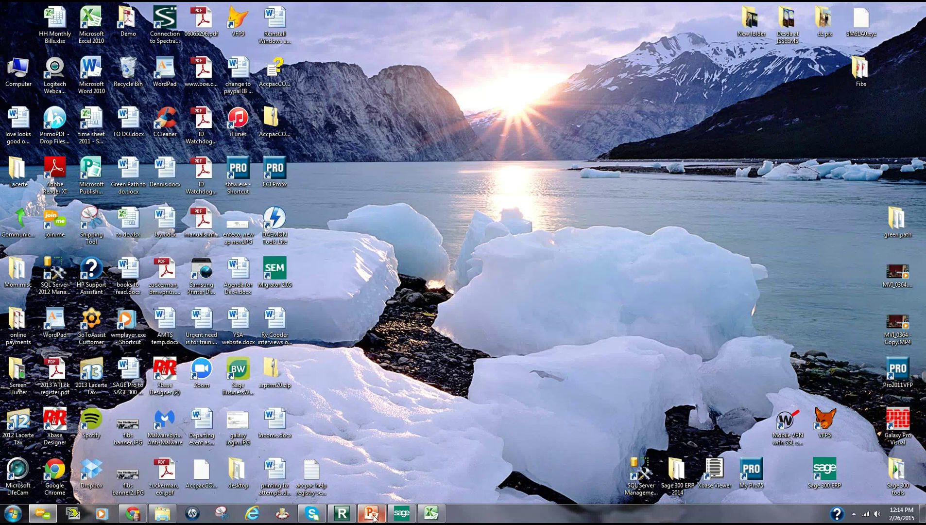
mouse_move(375, 517)
left_click(341, 513)
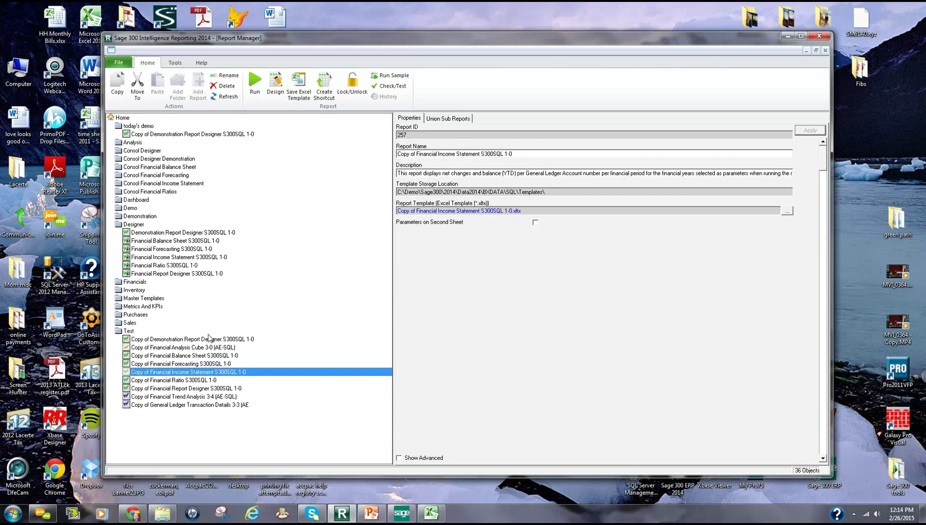
left_click(120, 293)
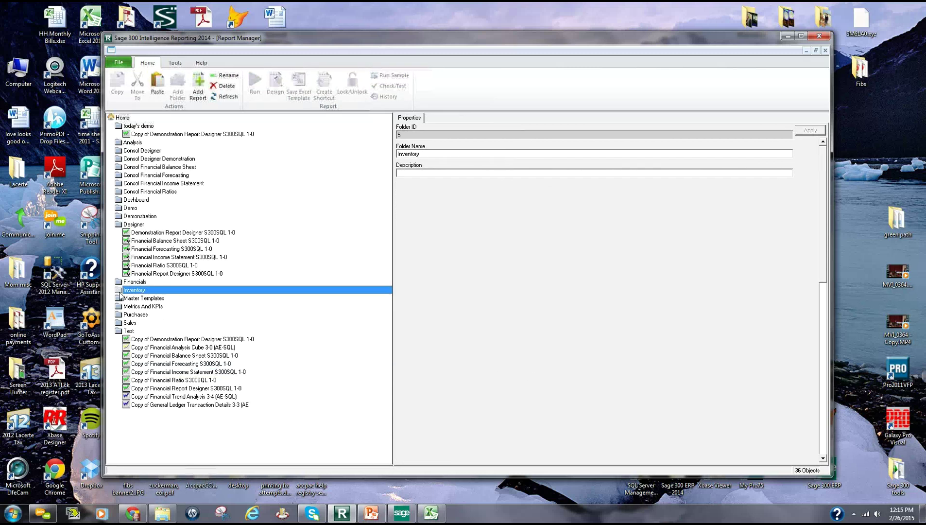
left_click(131, 322)
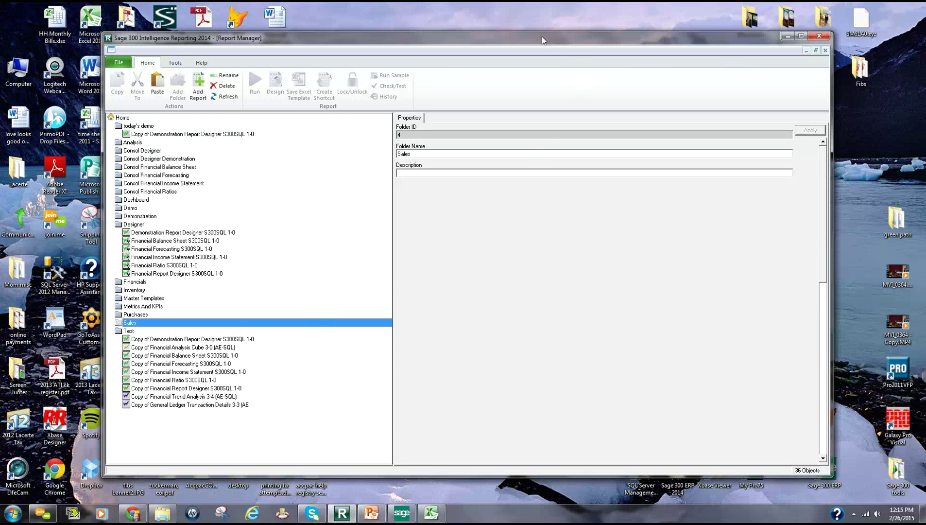
mouse_move(542, 37)
left_mouse_down()
mouse_move(531, 41)
mouse_move(541, 52)
left_mouse_up()
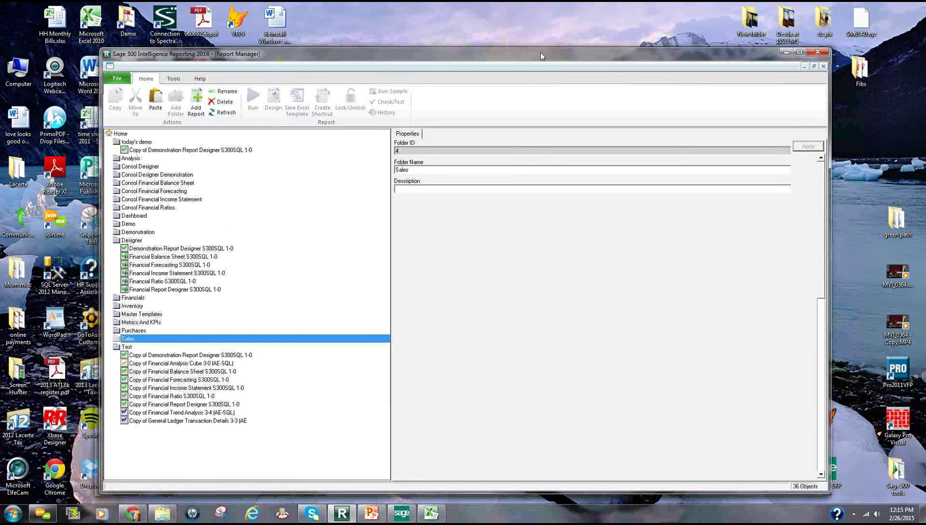
left_click_drag(393, 53, 392, 50)
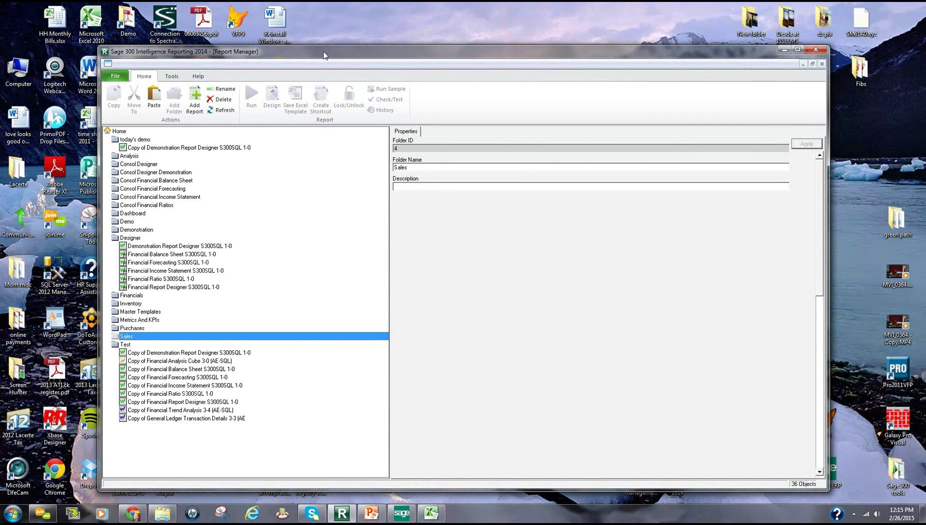
left_click_drag(324, 51, 324, 45)
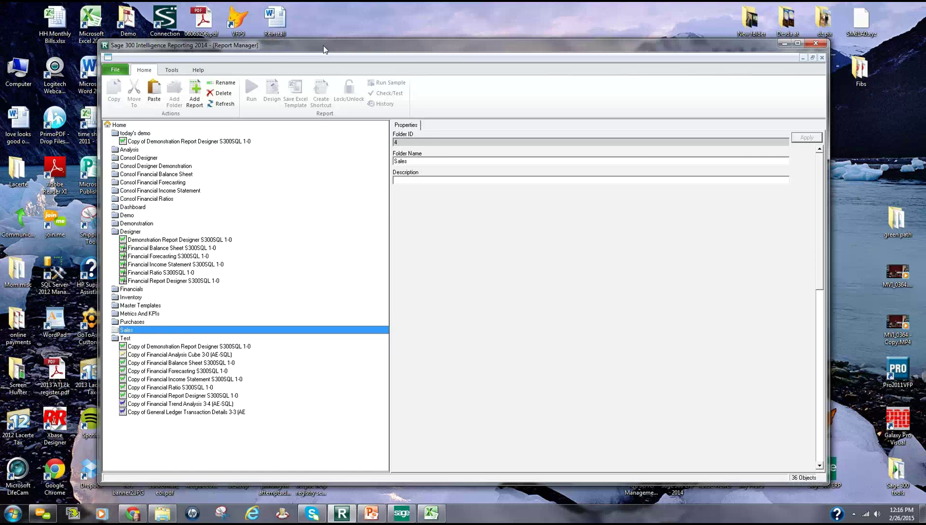
left_click_drag(324, 45, 324, 56)
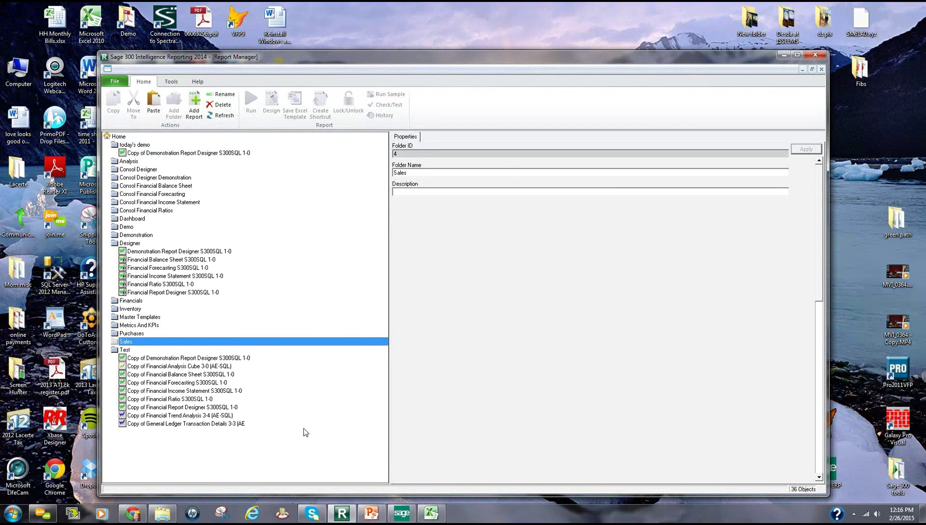
left_click(122, 309)
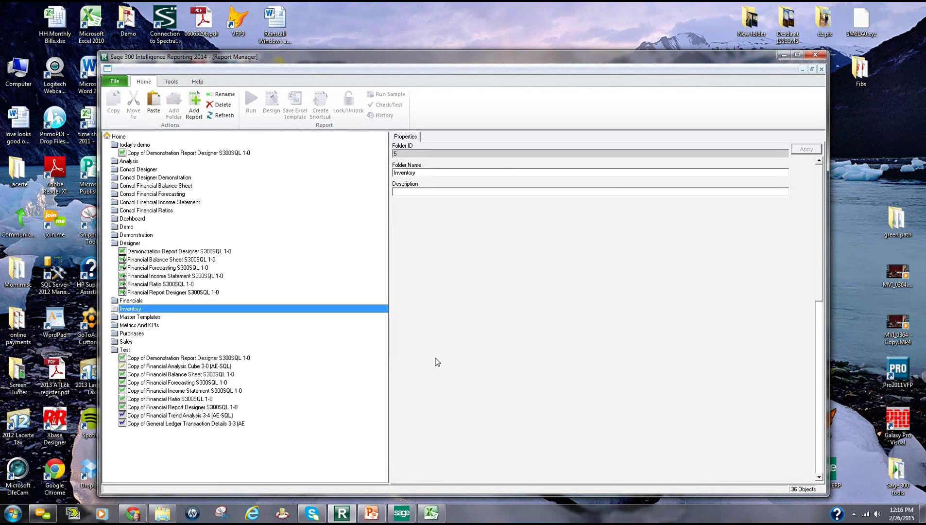
left_click_drag(407, 58, 355, 29)
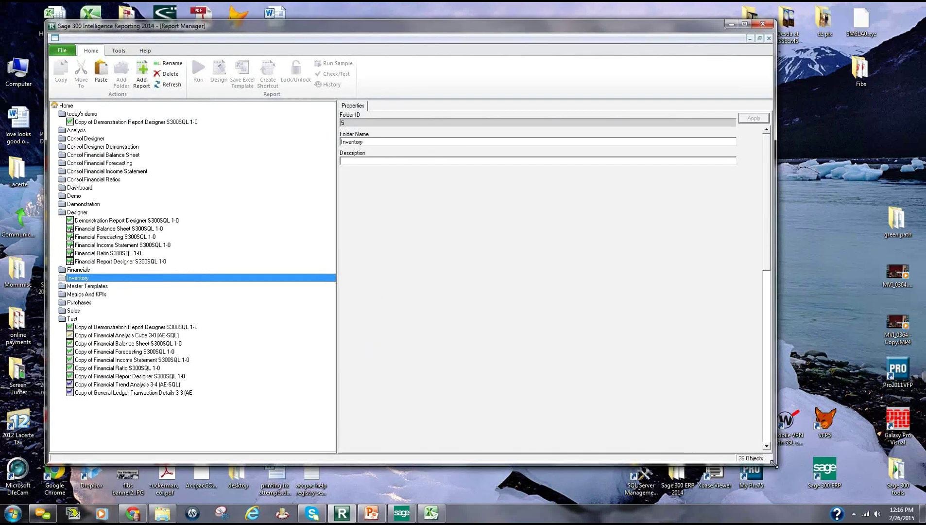
left_click_drag(776, 464, 802, 473)
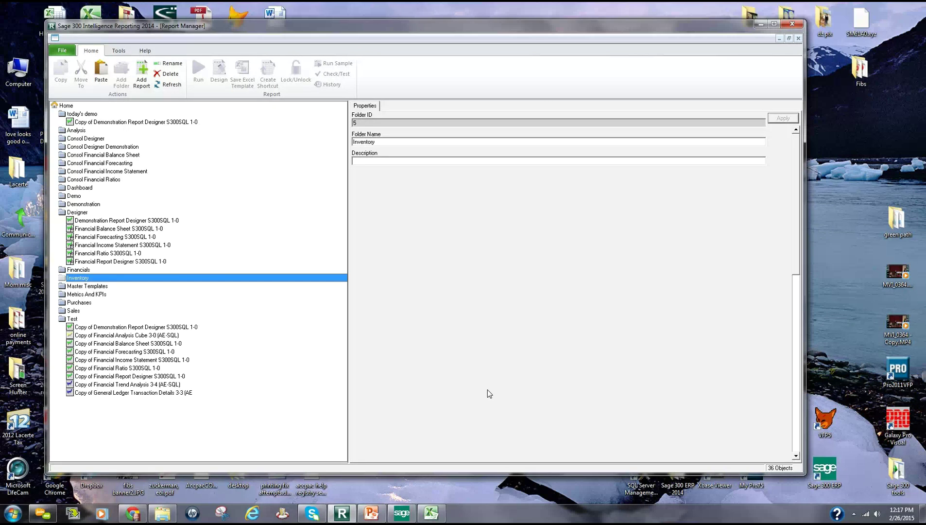
Switch to the Sage BI Report Designer presentation in PowerPoint and view the "We're Here to Help!" and "Thank You!" slides
left_click(372, 514)
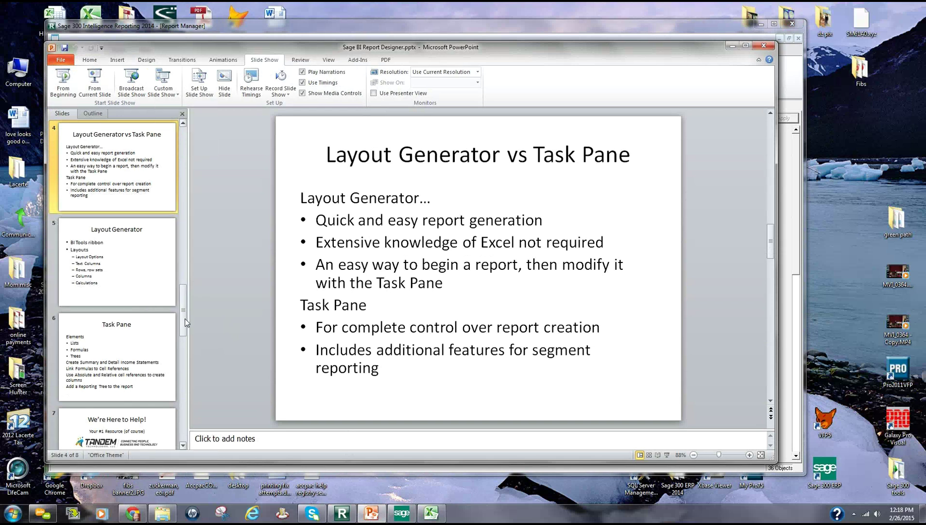
scroll(152, 398, "down", 1)
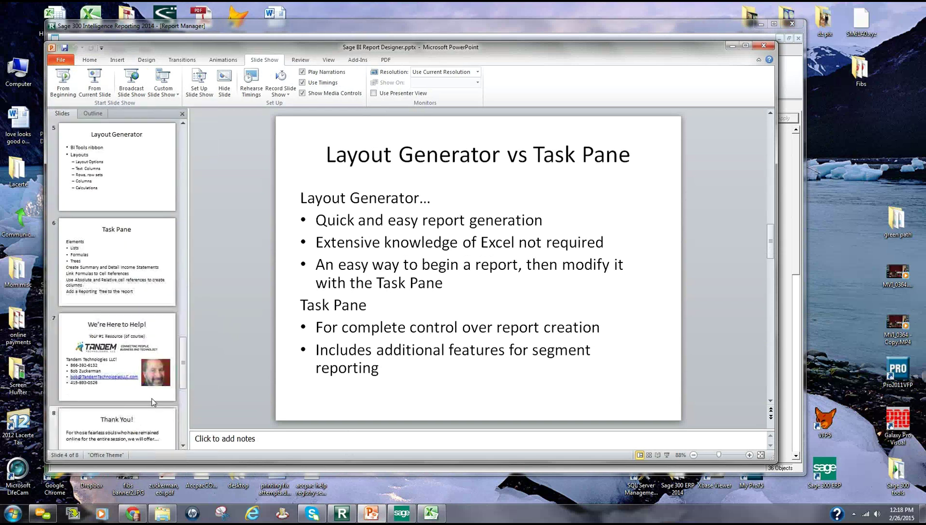
left_click(126, 340)
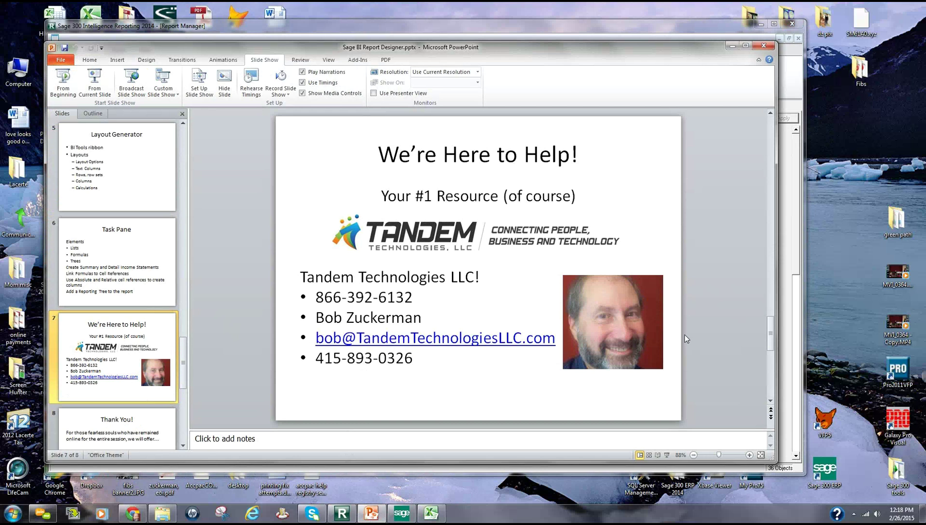
scroll(685, 335, "down", 1)
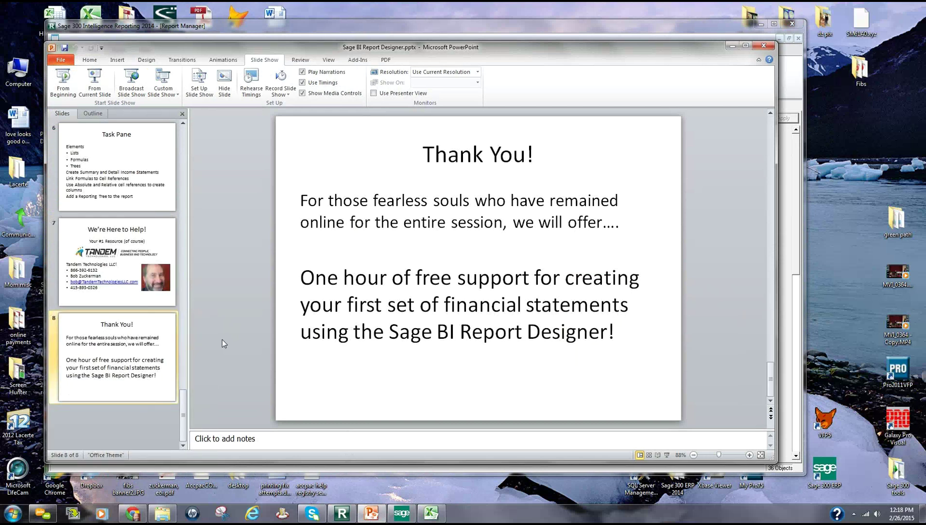